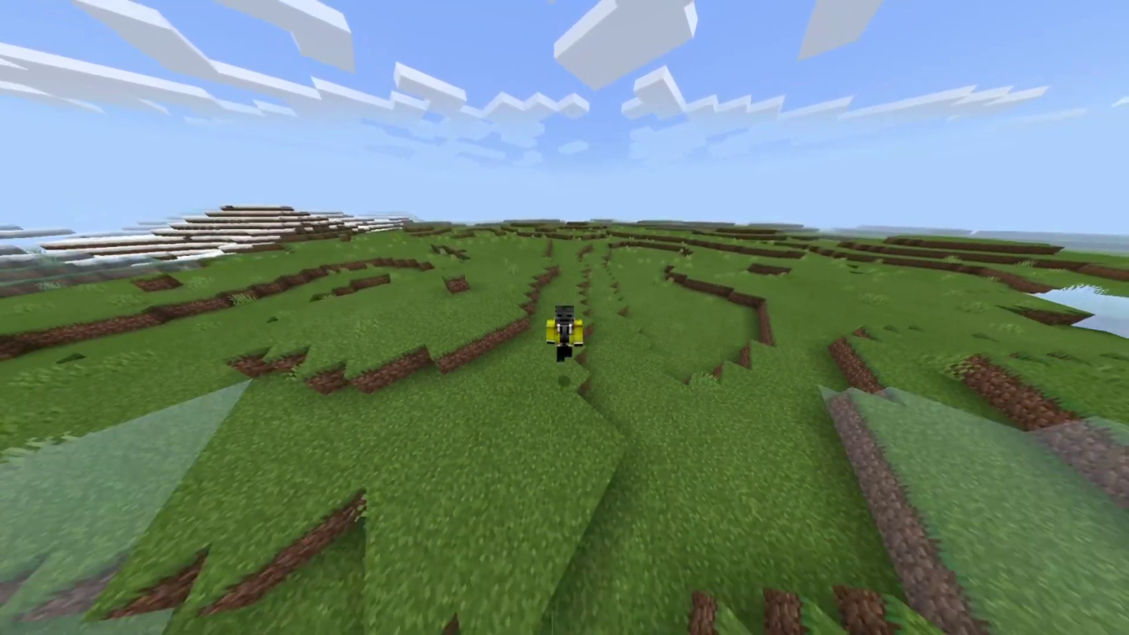
# Run the player forward across the grassy plains and ridges toward the snowy hill
pyautogui.press('w')
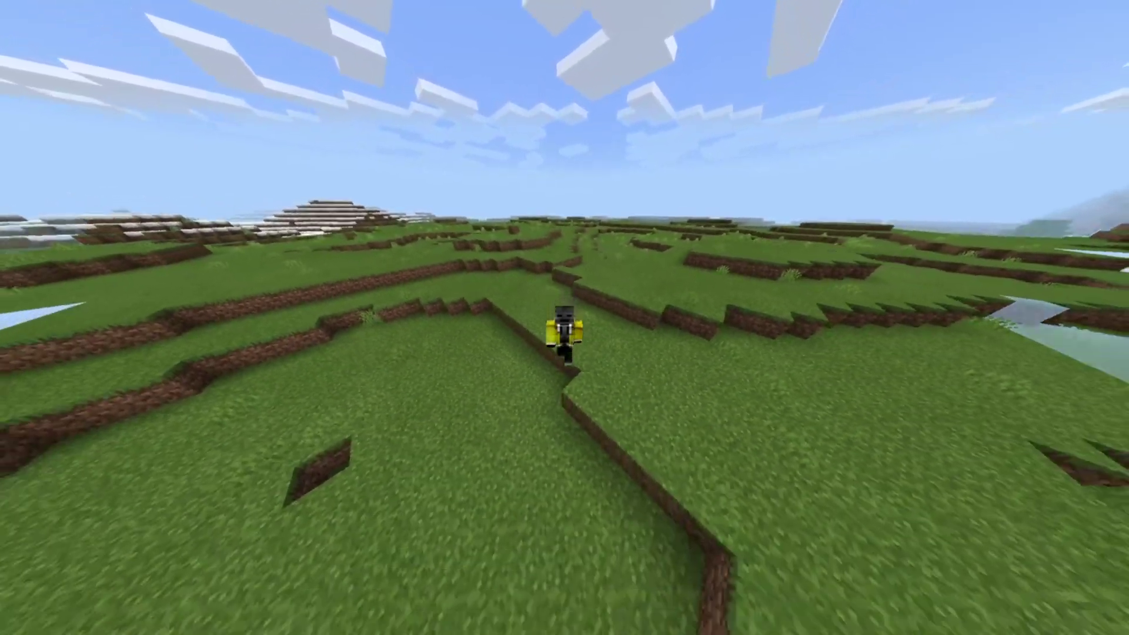
pyautogui.press('w')
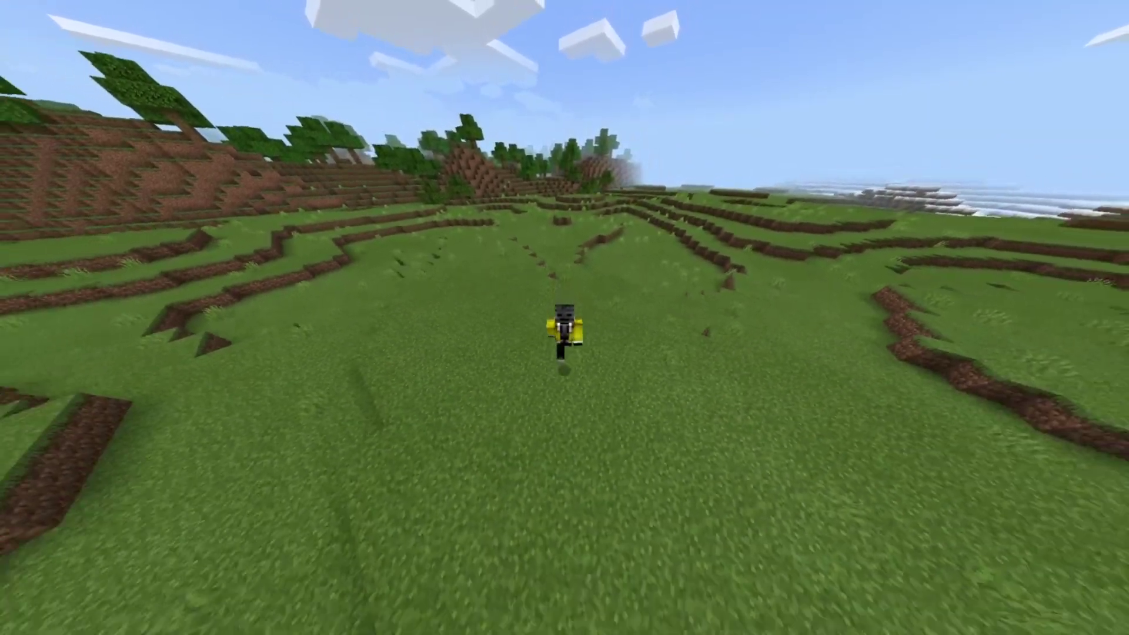
pyautogui.press('w')
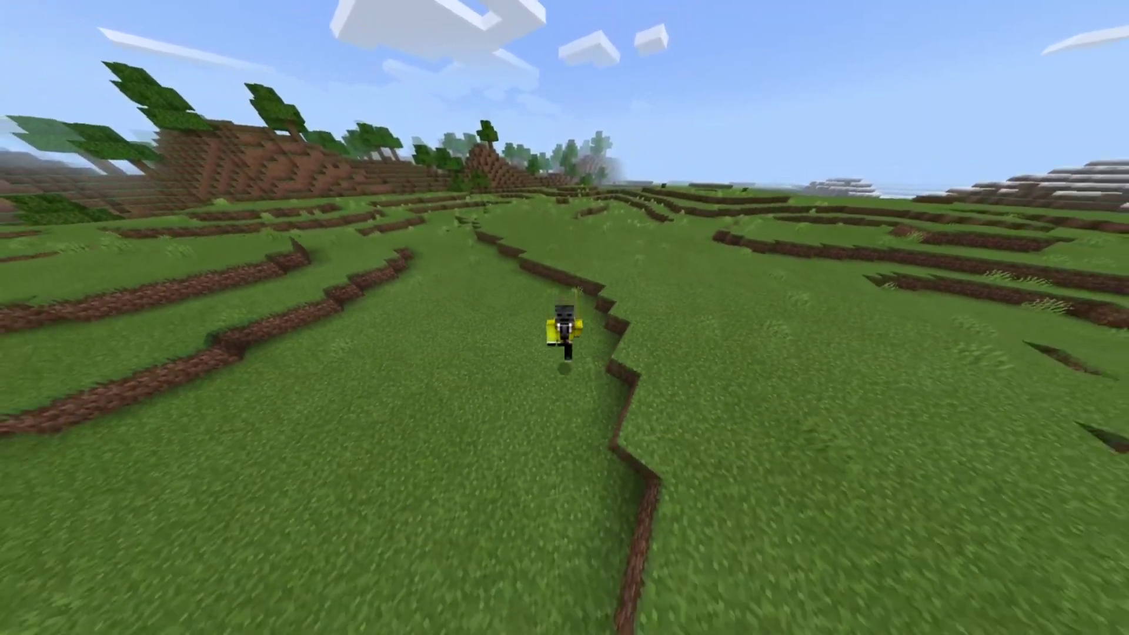
pyautogui.press('w')
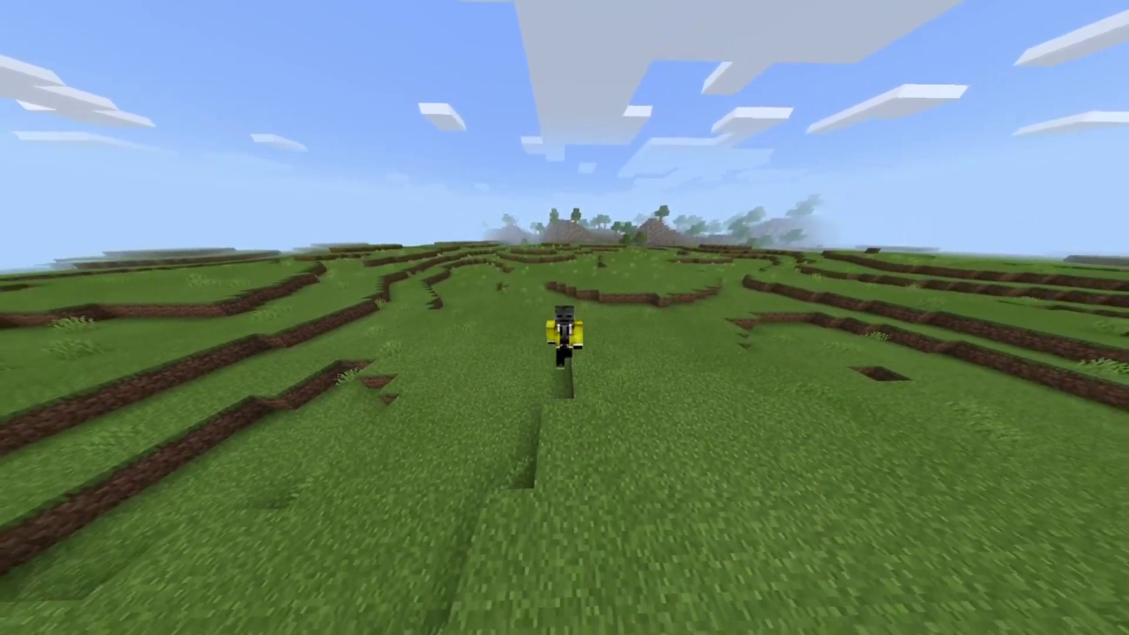
pyautogui.press('w')
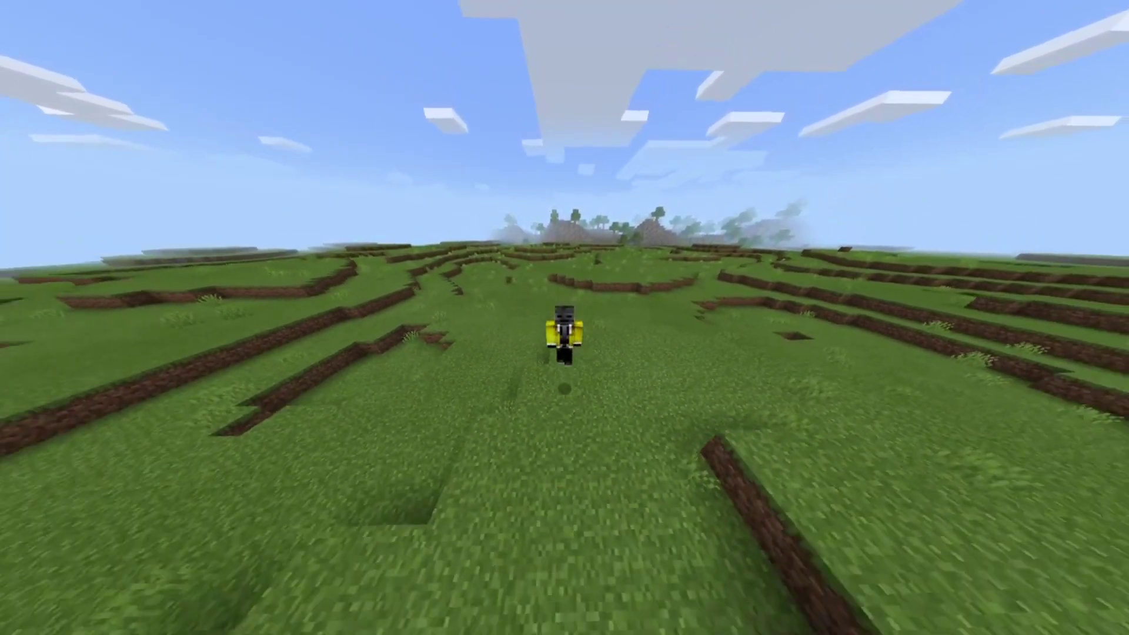
pyautogui.press('w')
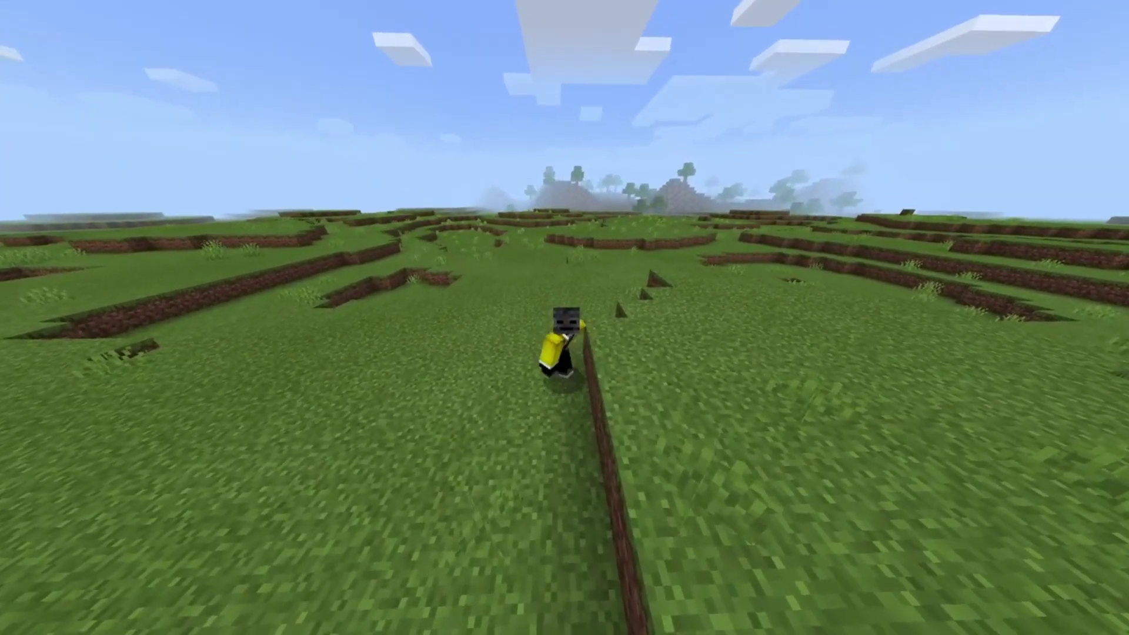
pyautogui.press('w')
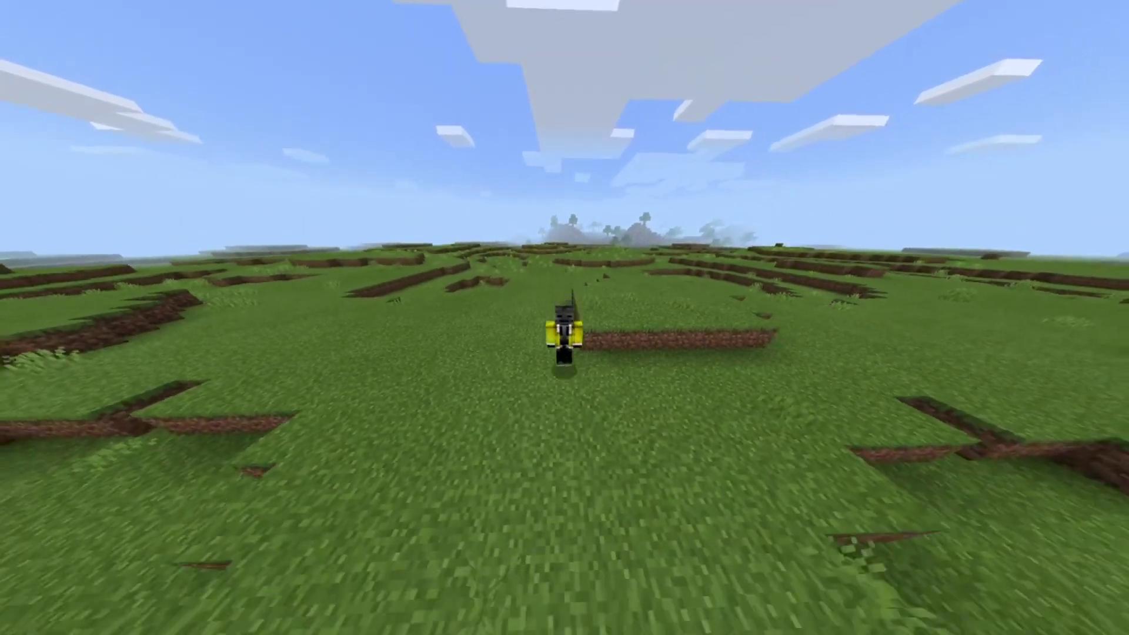
pyautogui.press('w')
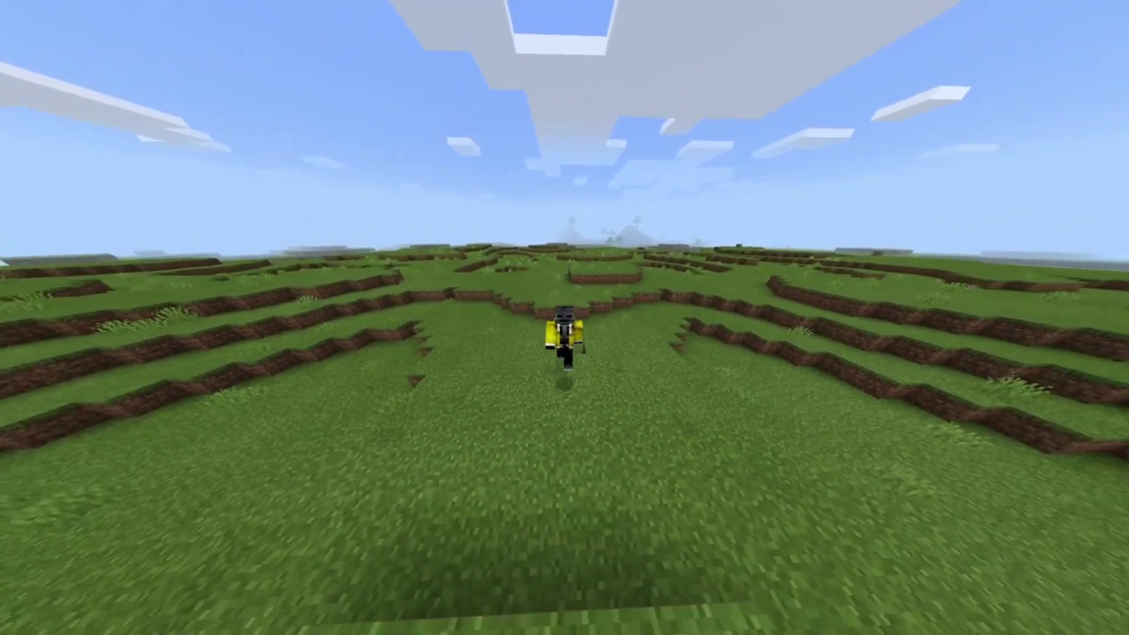
pyautogui.press('w')
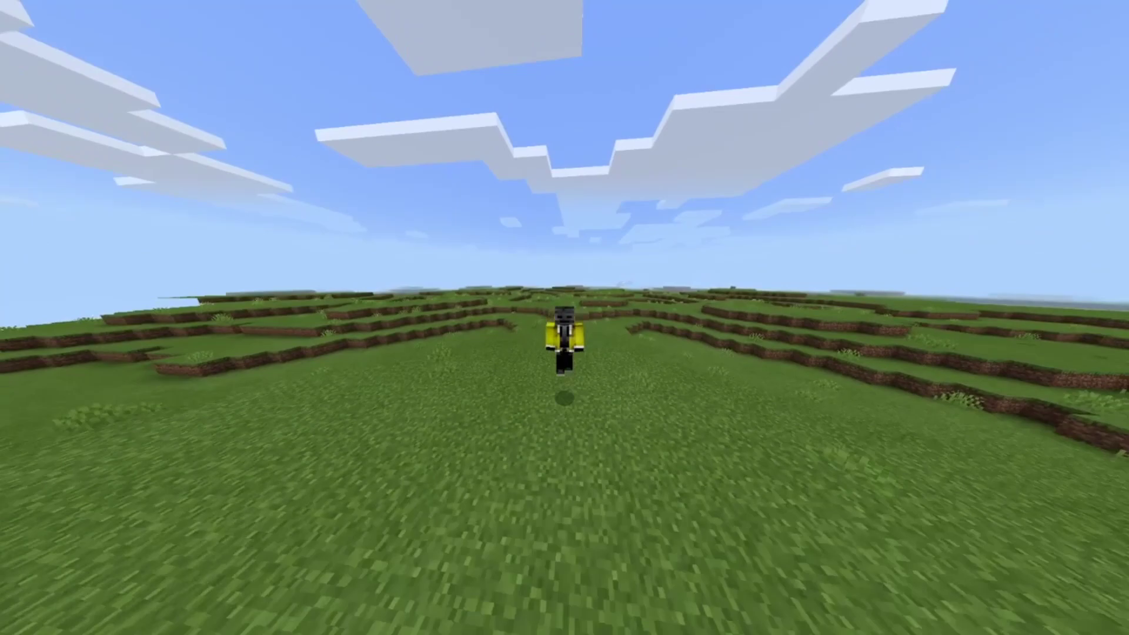
pyautogui.press('w')
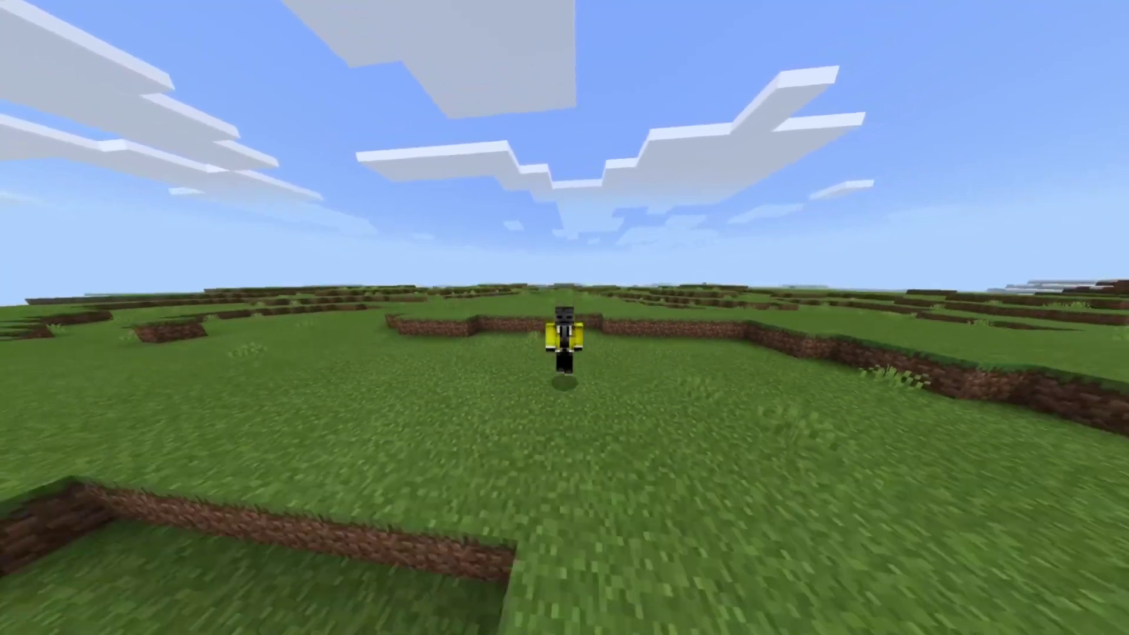
pyautogui.press('w')
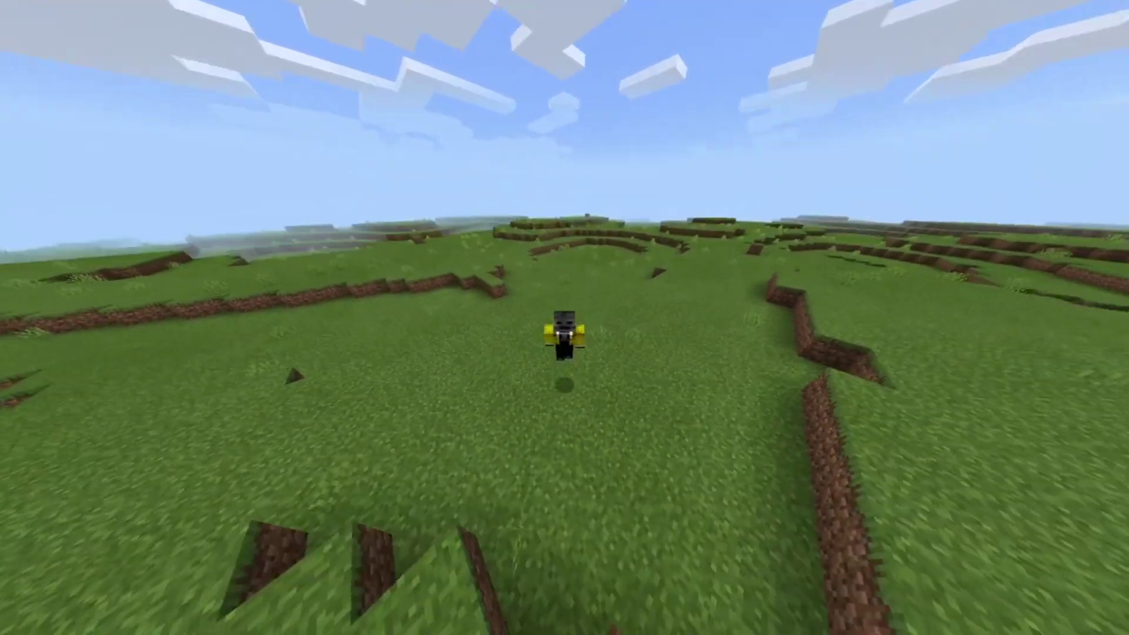
pyautogui.press('w')
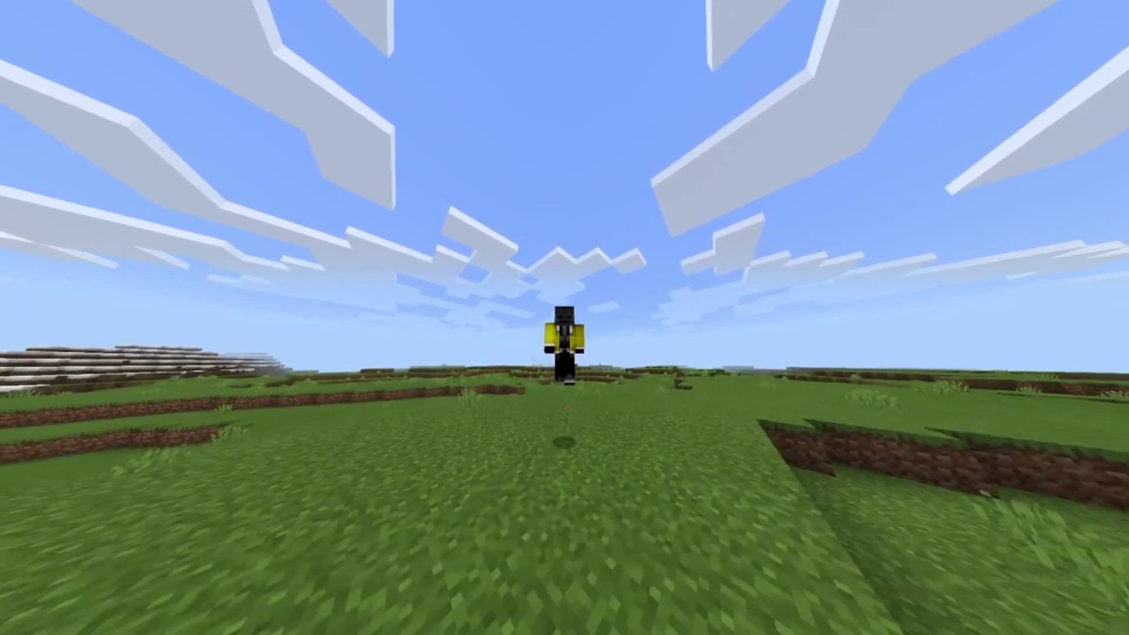
pyautogui.press('w')
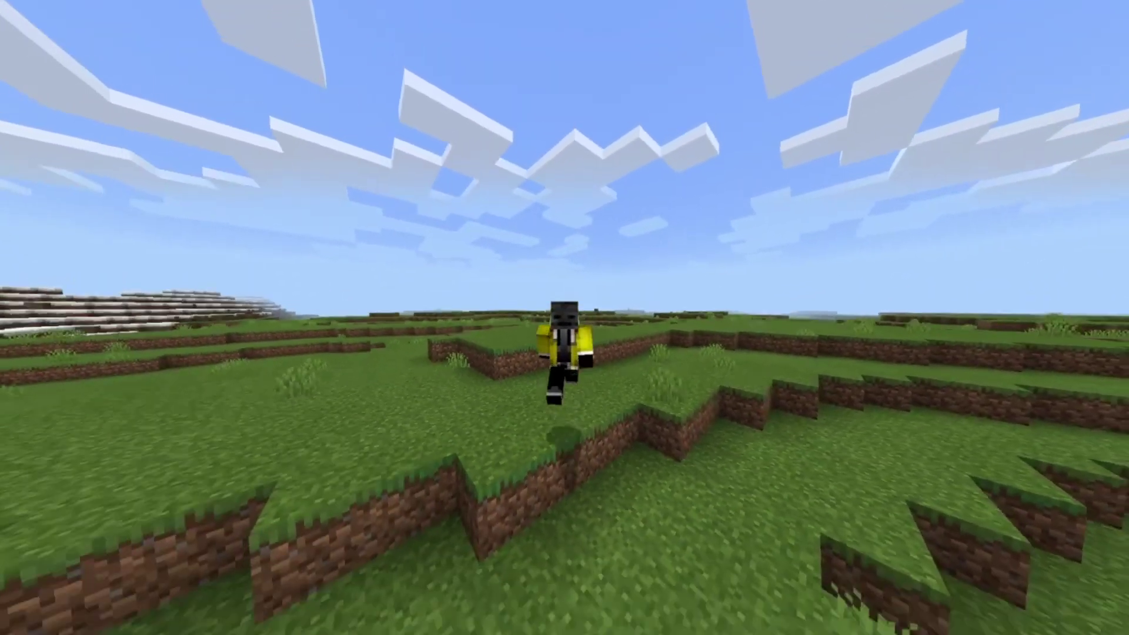
pyautogui.press('w')
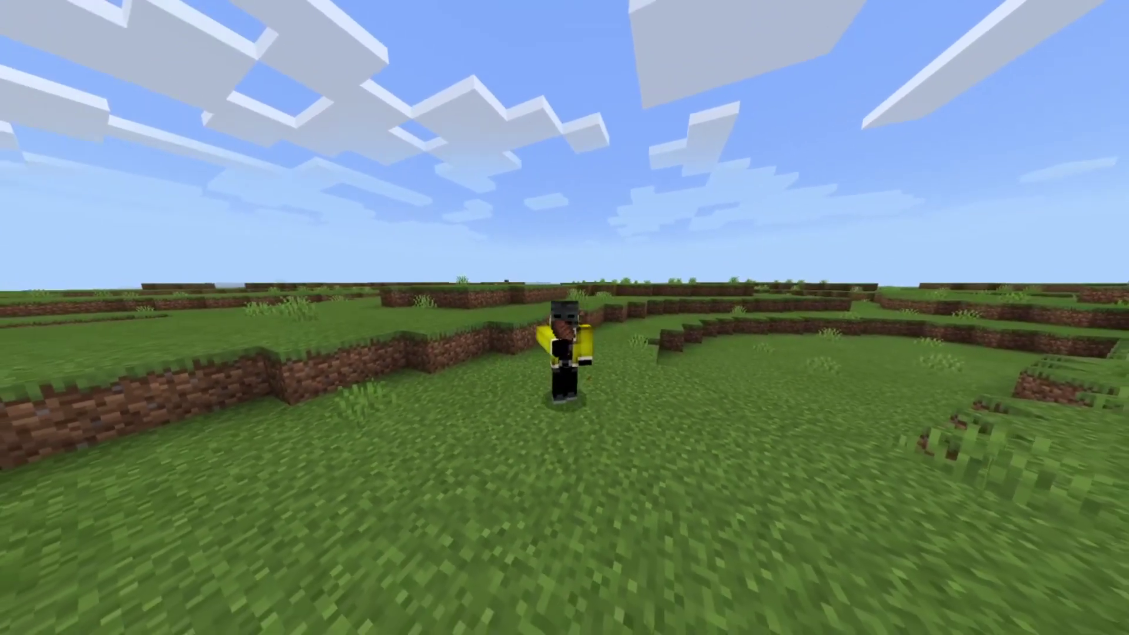
pyautogui.press('w')
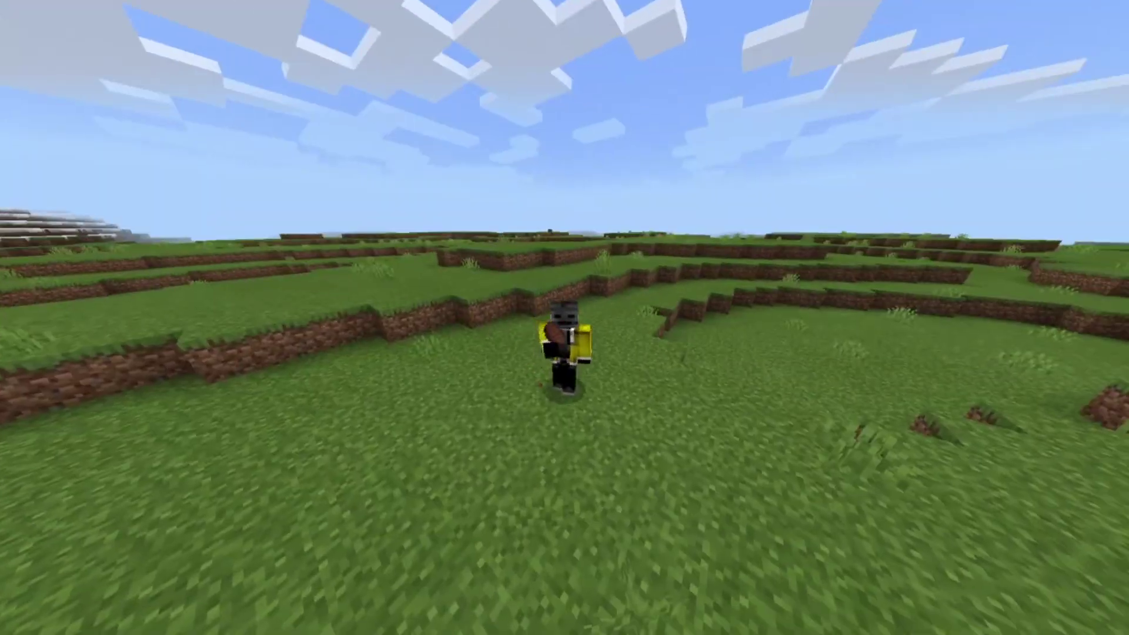
# Switch the camera back to first-person view with the HUD showing and walk forward
pyautogui.press('w')
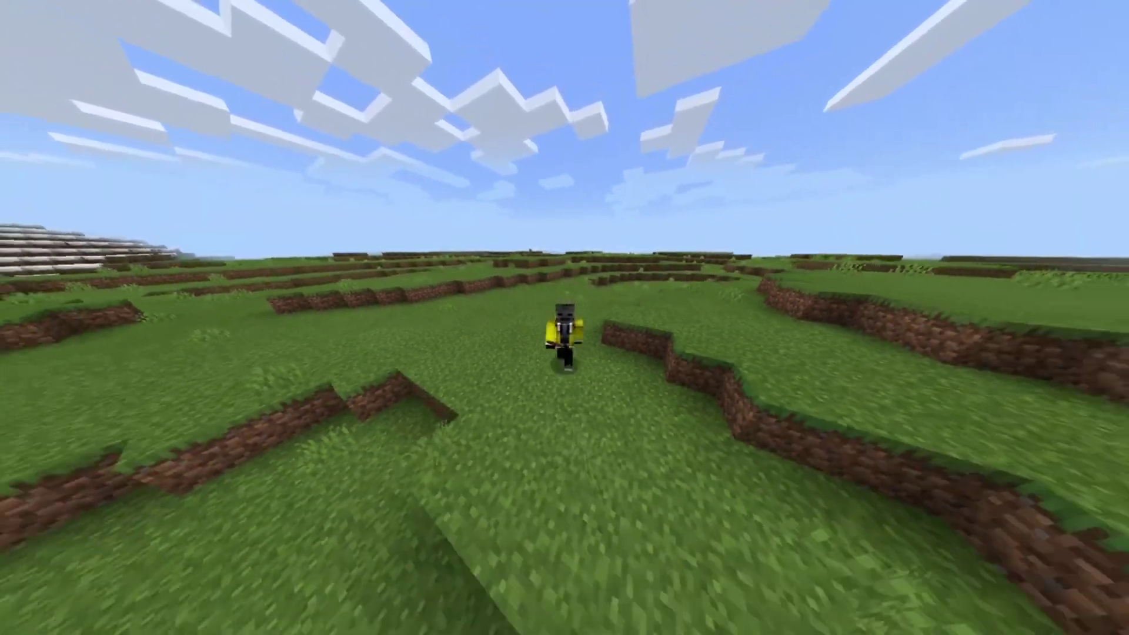
pyautogui.press('F1')
pyautogui.press('F5')
pyautogui.press('w')
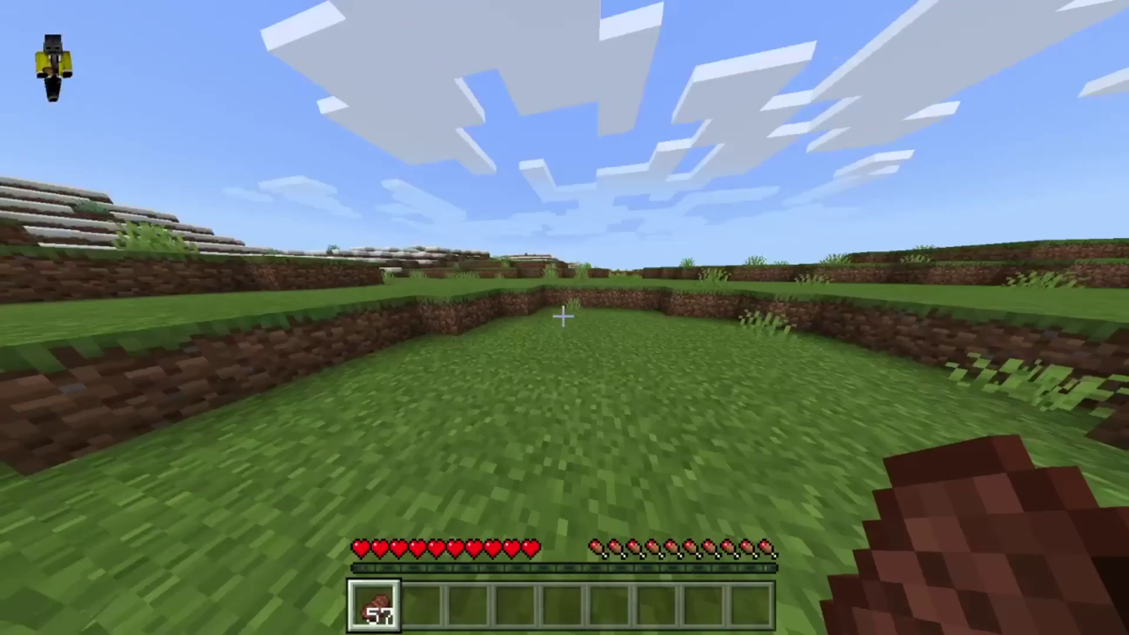
pyautogui.press('w')
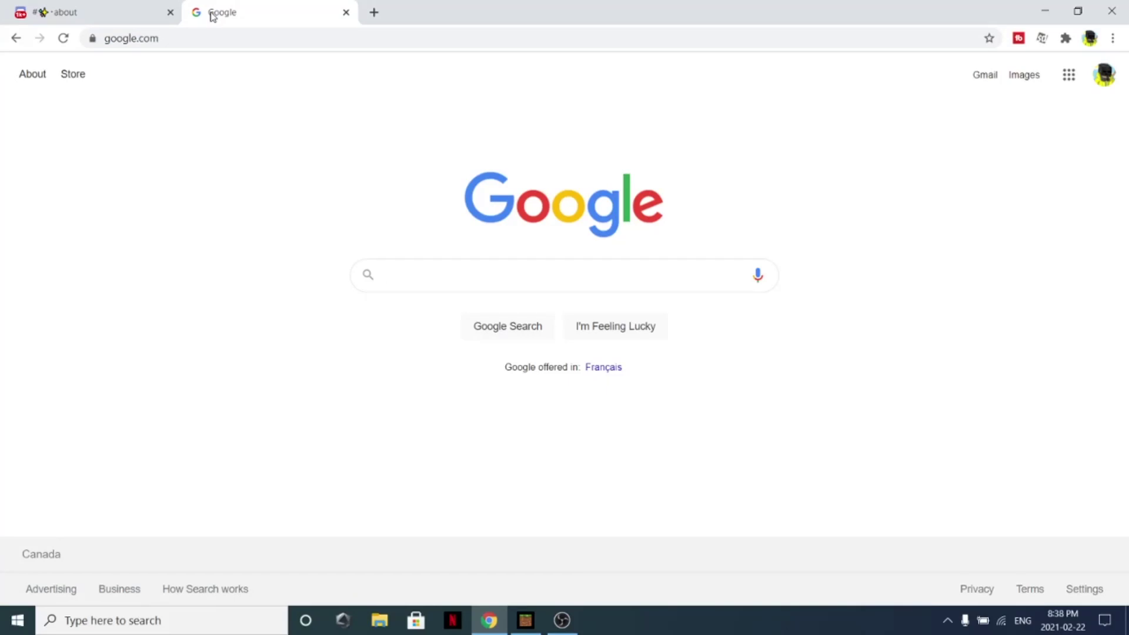
# Replace the Google address with vivalnodes.net using the 'vivaln' autocompletion
pyautogui.click(205, 39)
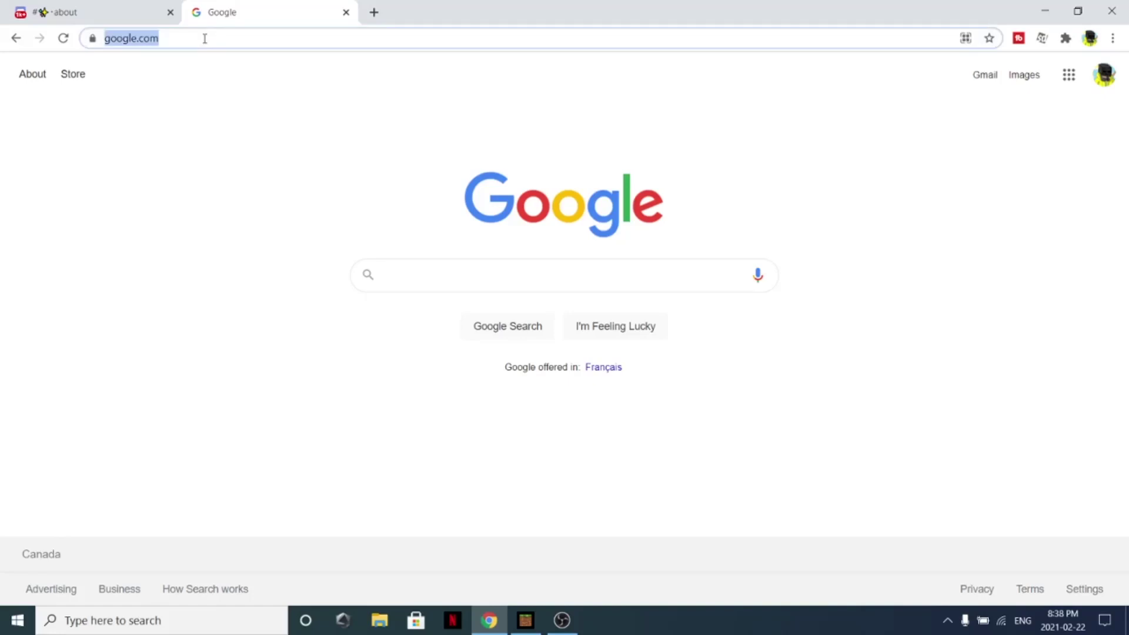
pyautogui.write('vivalnode')
pyautogui.press('Return')
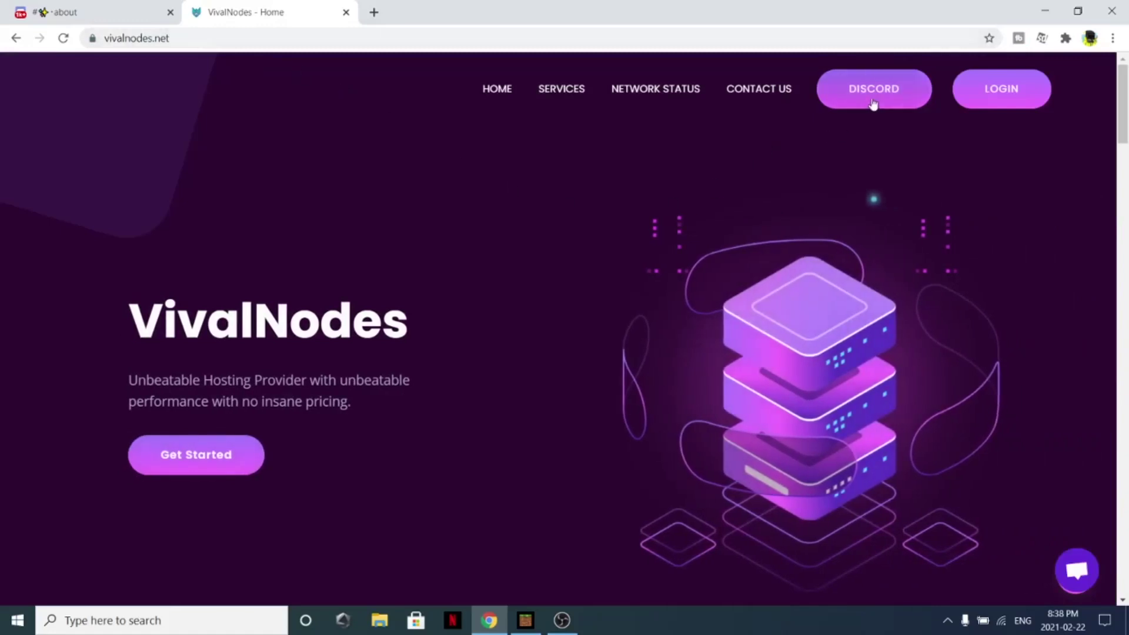
# Open the VivalNodes Discord invite in a background tab and scroll to the hosting services
pyautogui.middleClick(873, 104)
pyautogui.scroll(-10, 463, 247)
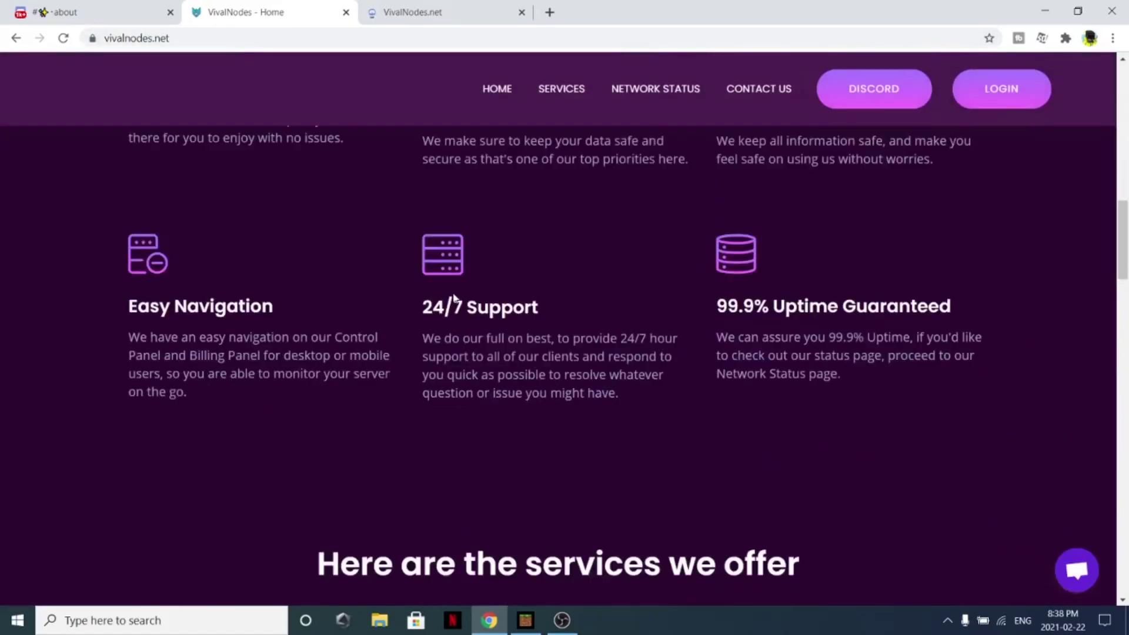
pyautogui.scroll(-7, 454, 298)
pyautogui.scroll(-5, 453, 333)
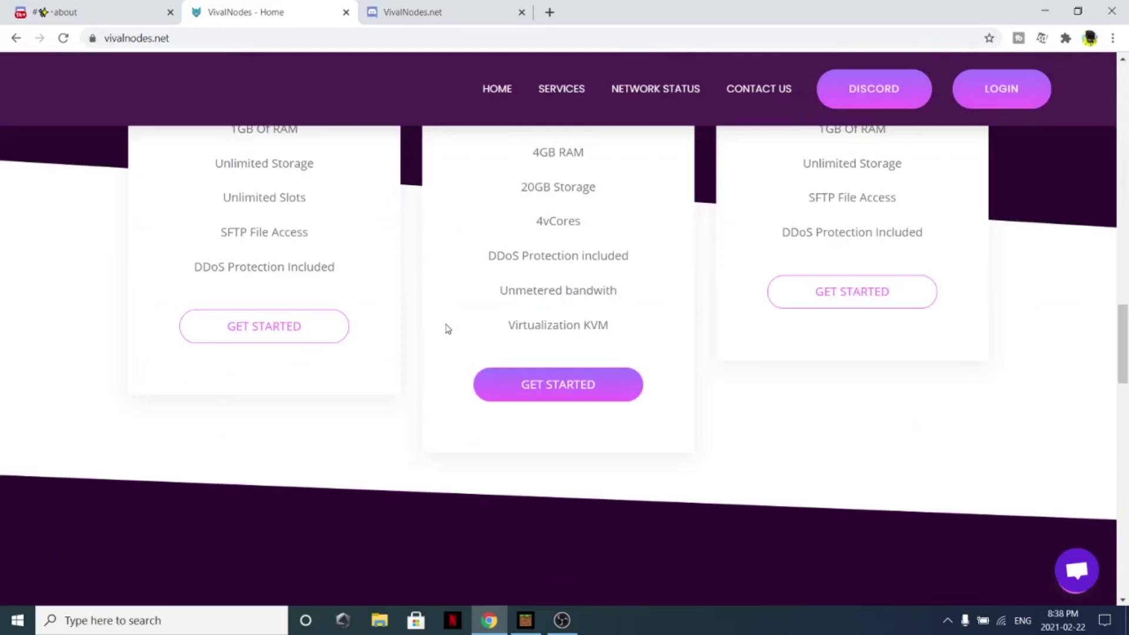
# Start a Minecraft Hosting Basic order and browse its plan list
pyautogui.click(219, 338)
pyautogui.scroll(6, 256, 321)
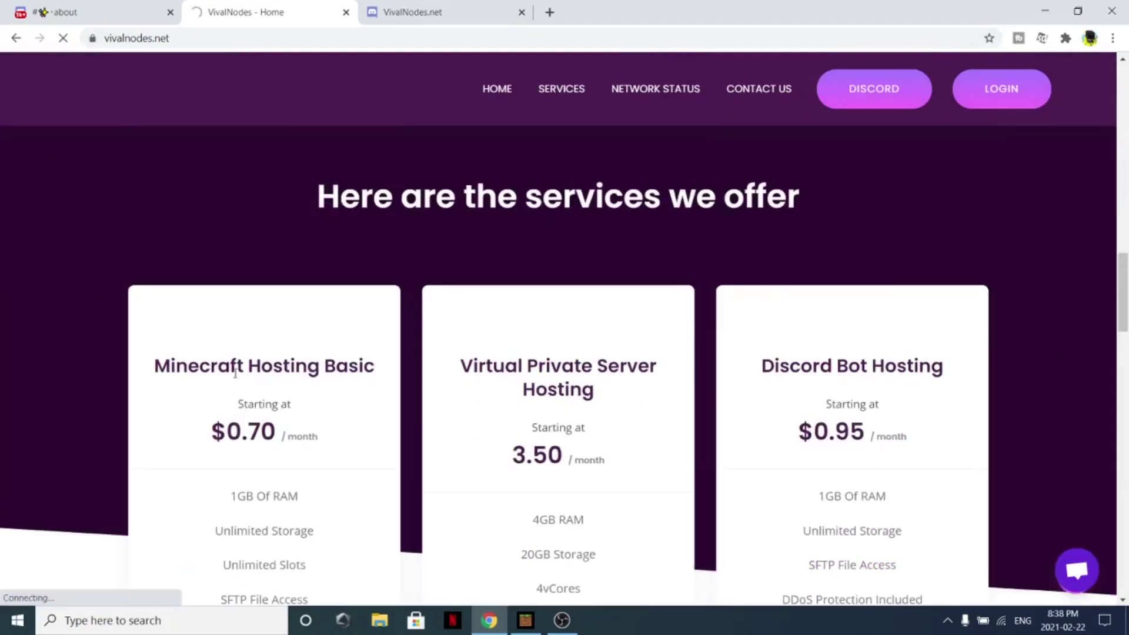
pyautogui.scroll(-2, 247, 388)
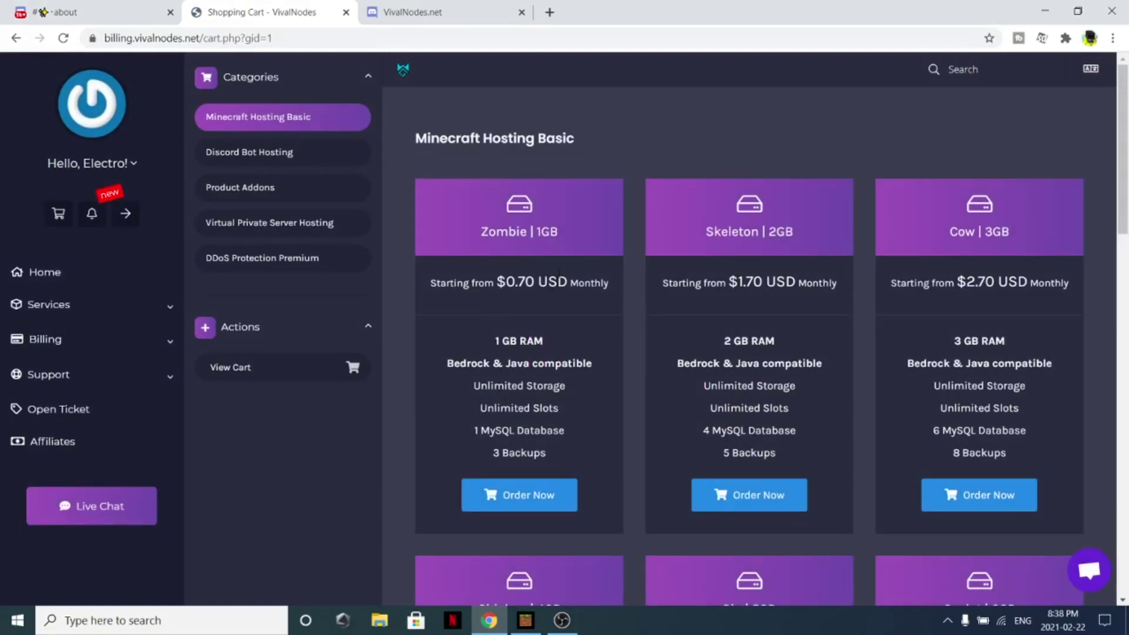
pyautogui.scroll(-12, 581, 276)
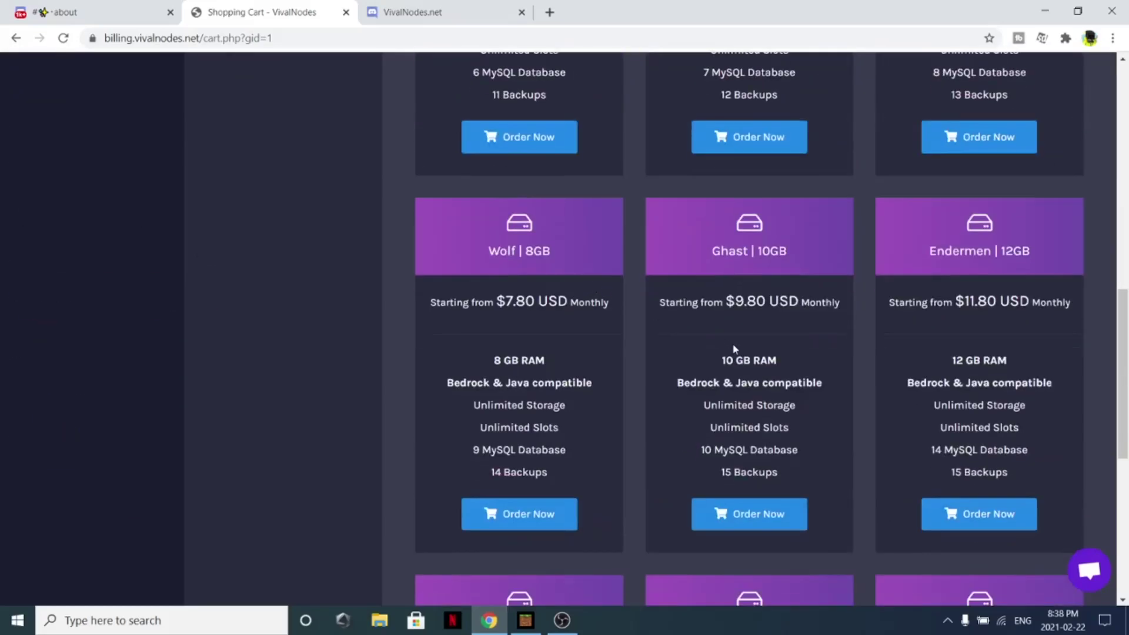
pyautogui.scroll(4, 905, 128)
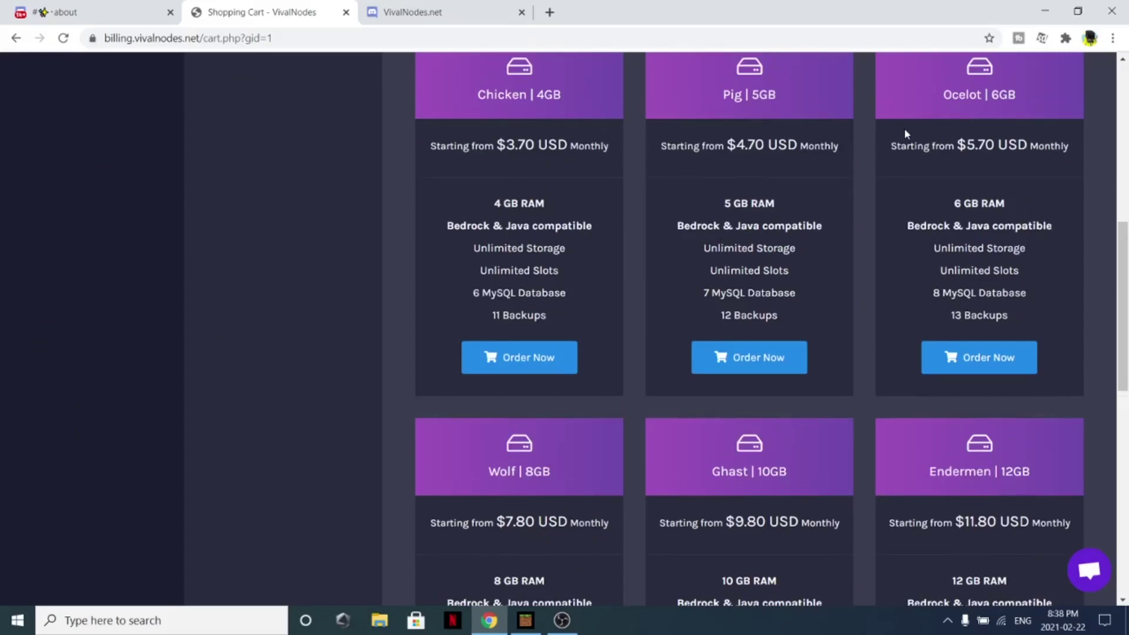
pyautogui.scroll(-8, 721, 315)
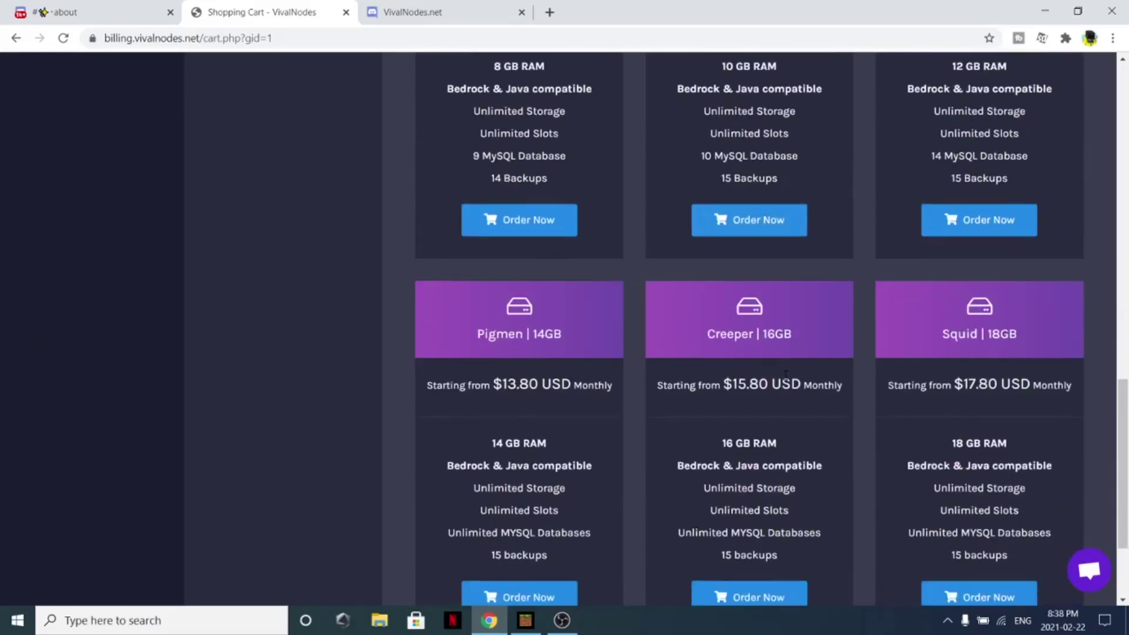
pyautogui.scroll(1, 794, 334)
# Order the Ghast | 10GB plan and continue to the Review & Checkout cart
pyautogui.click(770, 371)
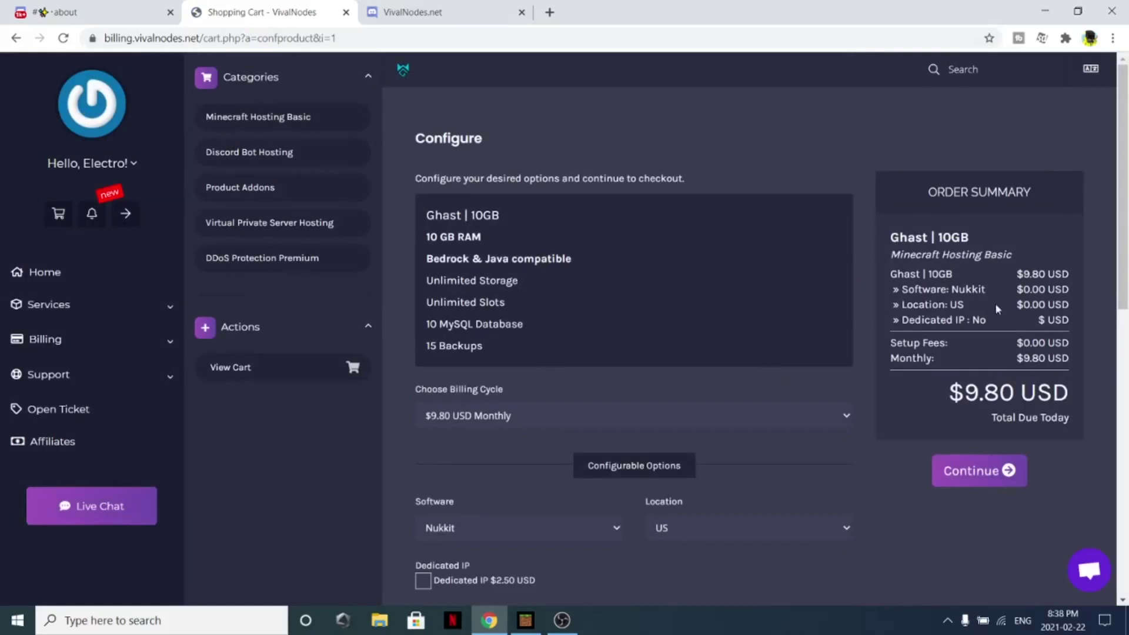
pyautogui.scroll(-6, 788, 432)
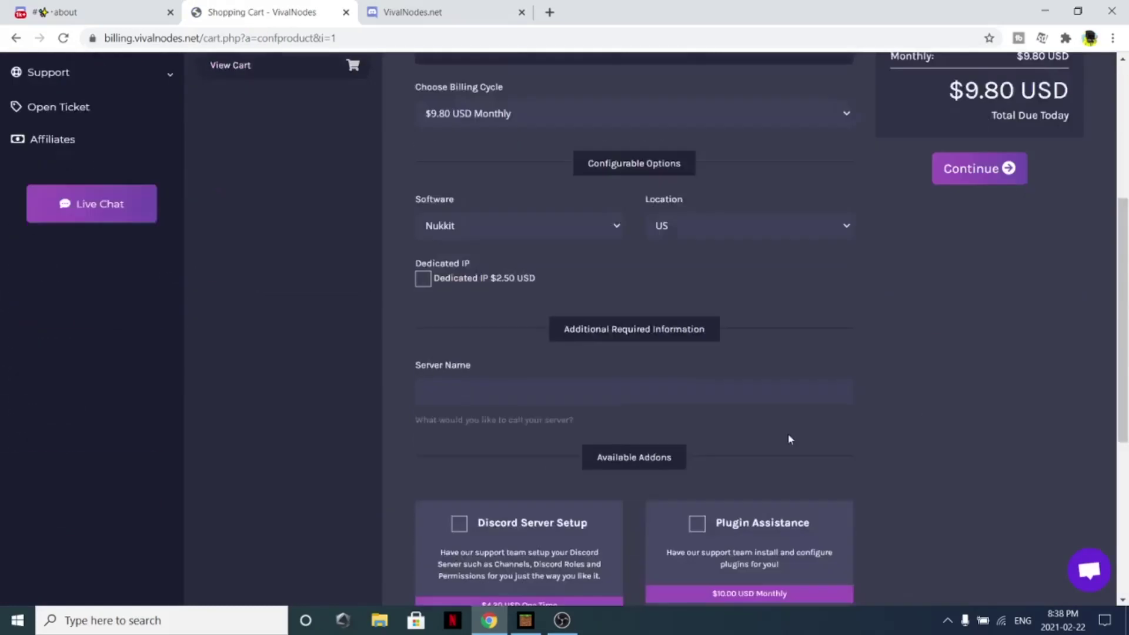
pyautogui.click(981, 106)
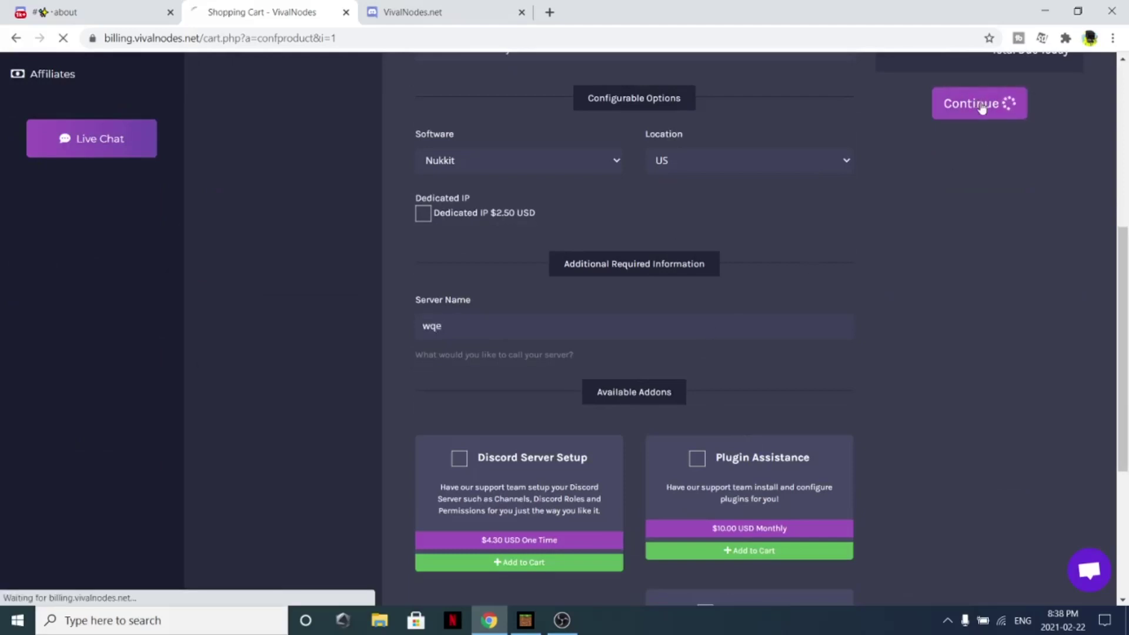
pyautogui.scroll(-1, 885, 228)
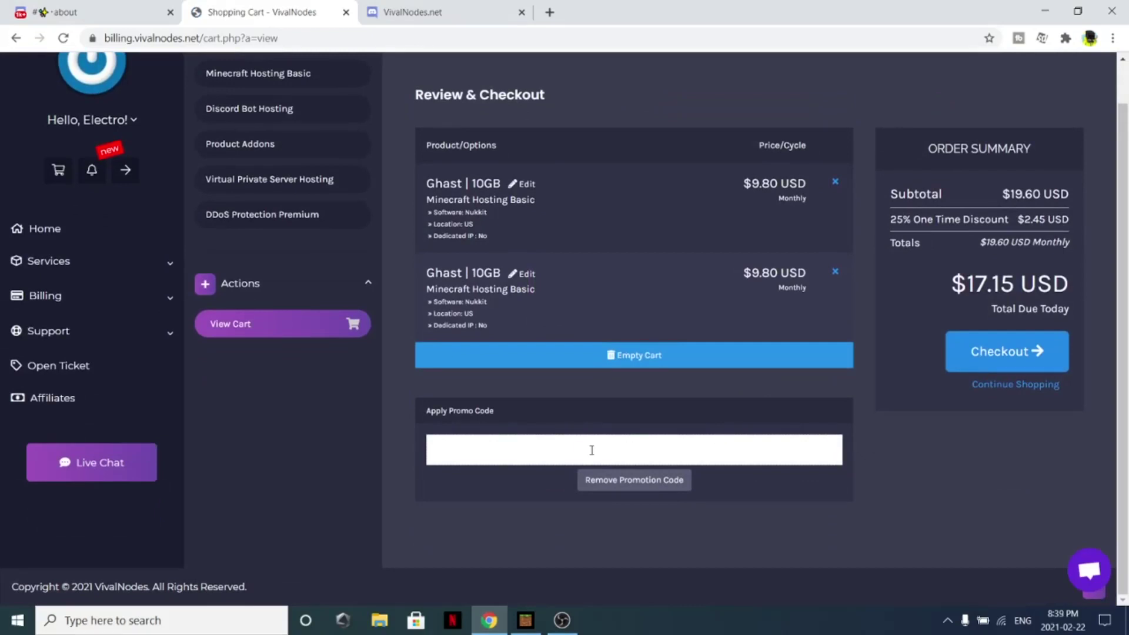
# Remove the promotion code and the duplicate Ghast | 10GB server from the cart
pyautogui.click(623, 479)
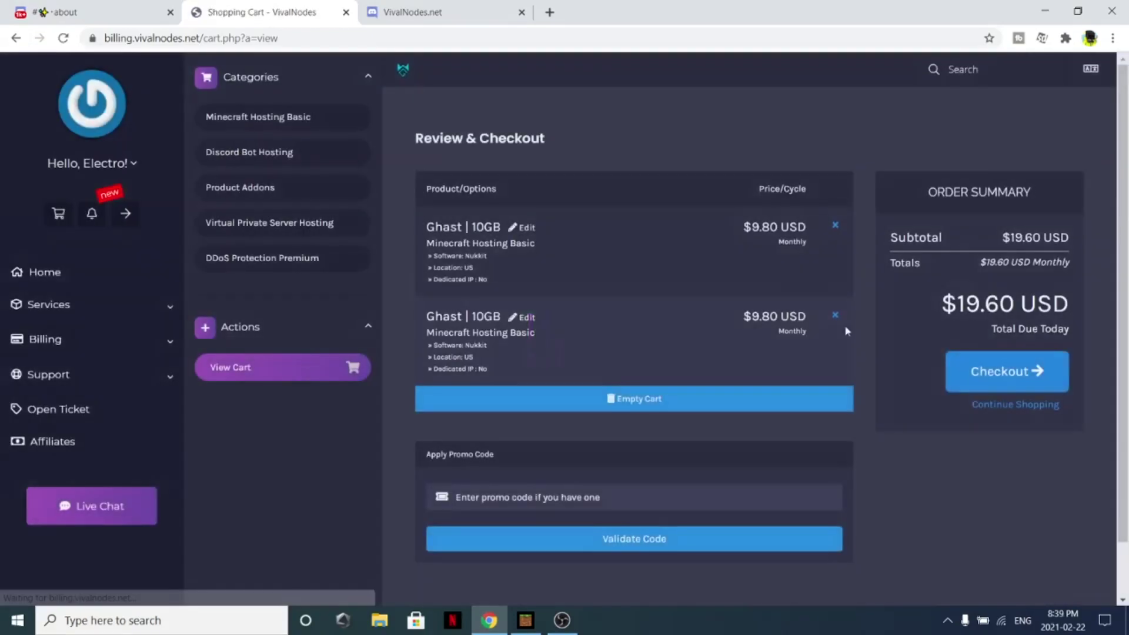
pyautogui.click(833, 316)
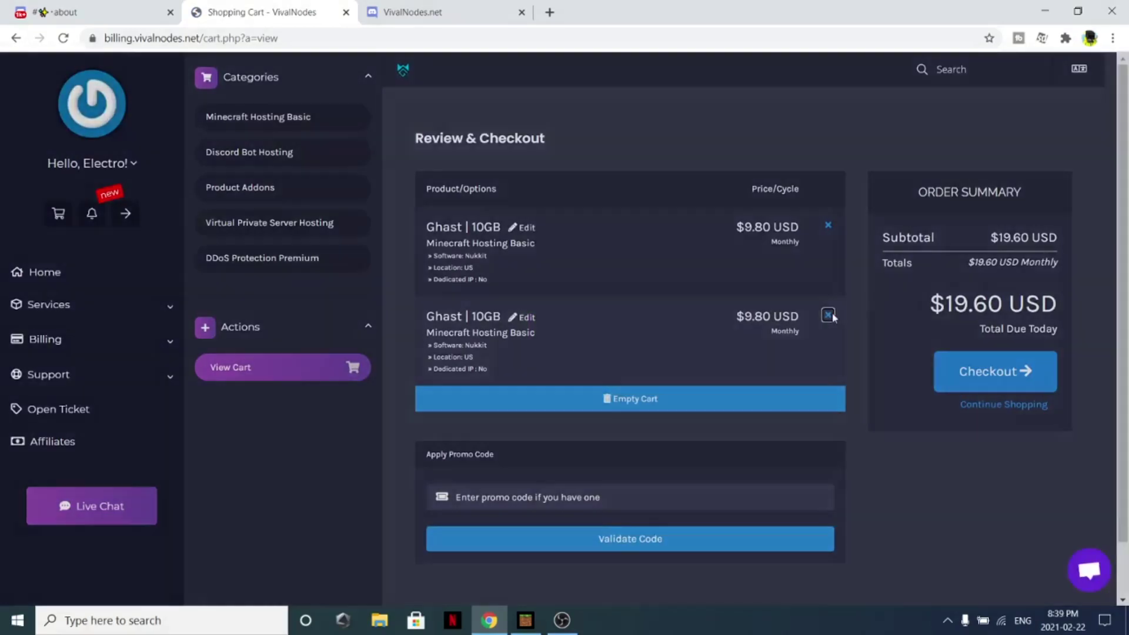
pyautogui.click(574, 237)
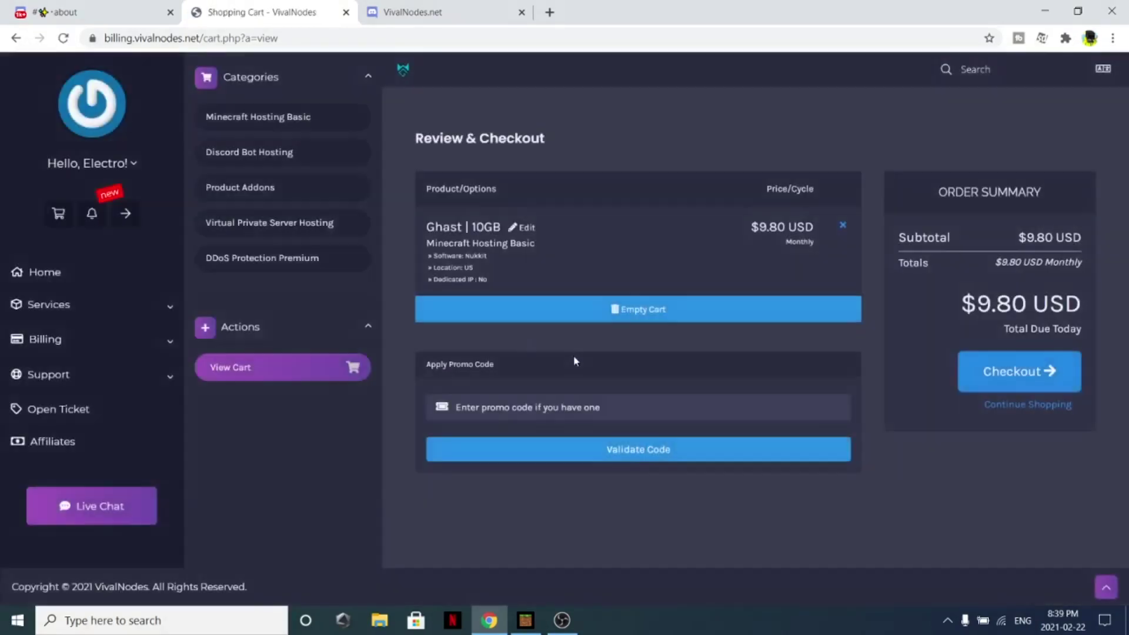
# Apply the saved promotion code again, bringing the total due to $7.35 USD
pyautogui.click(576, 404)
pyautogui.write('Elec')
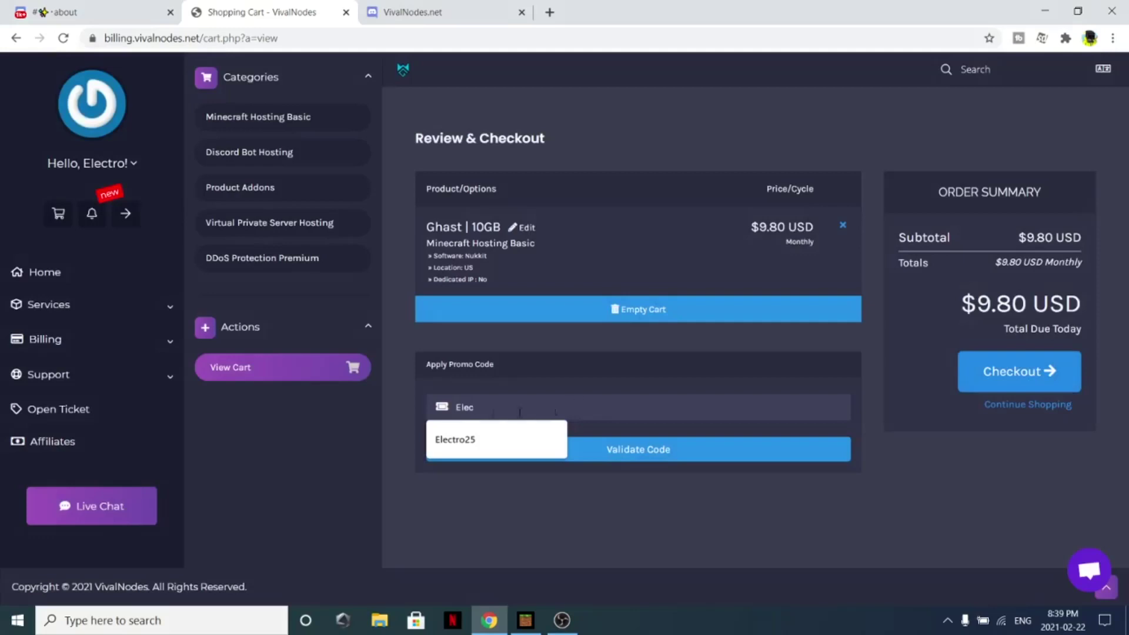
pyautogui.click(514, 431)
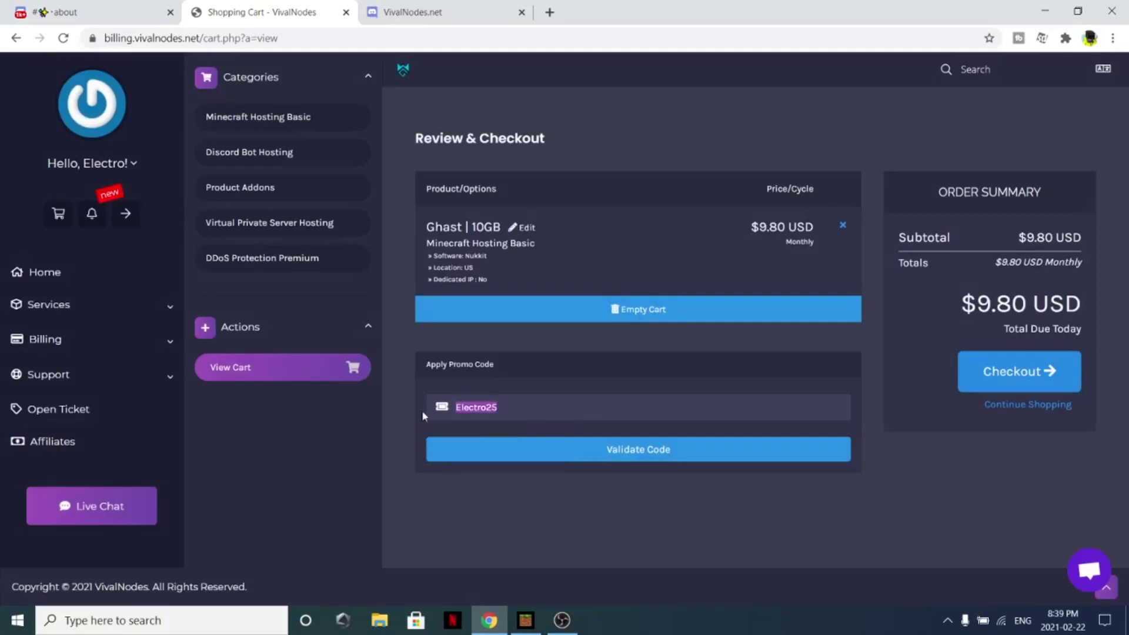
pyautogui.click(638, 452)
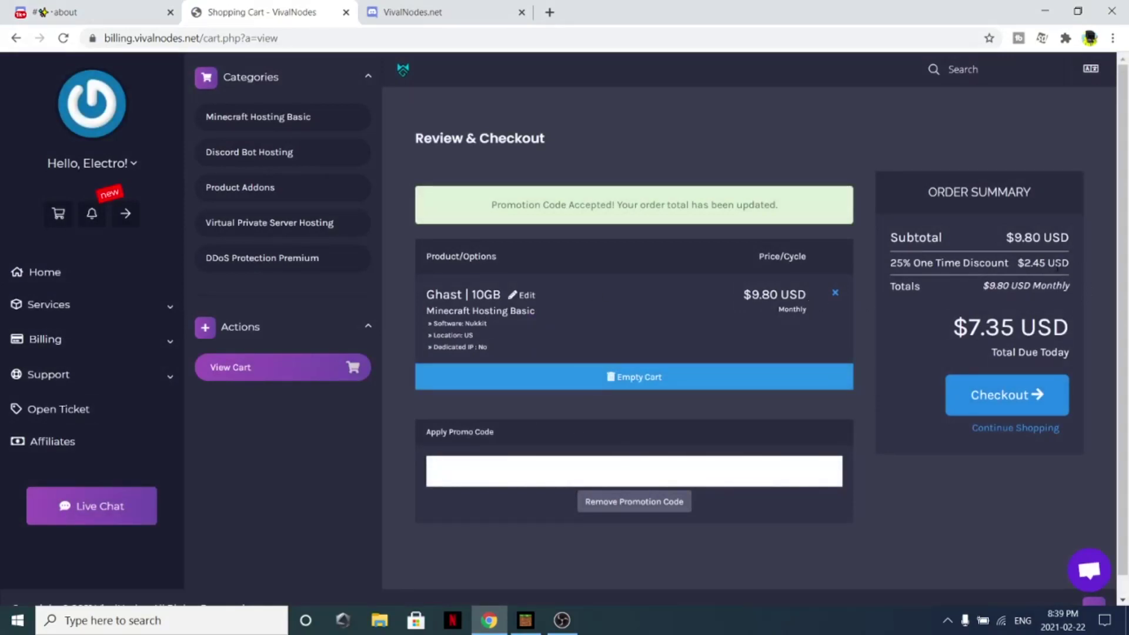
pyautogui.moveTo(980, 327); pyautogui.dragTo(999, 327)
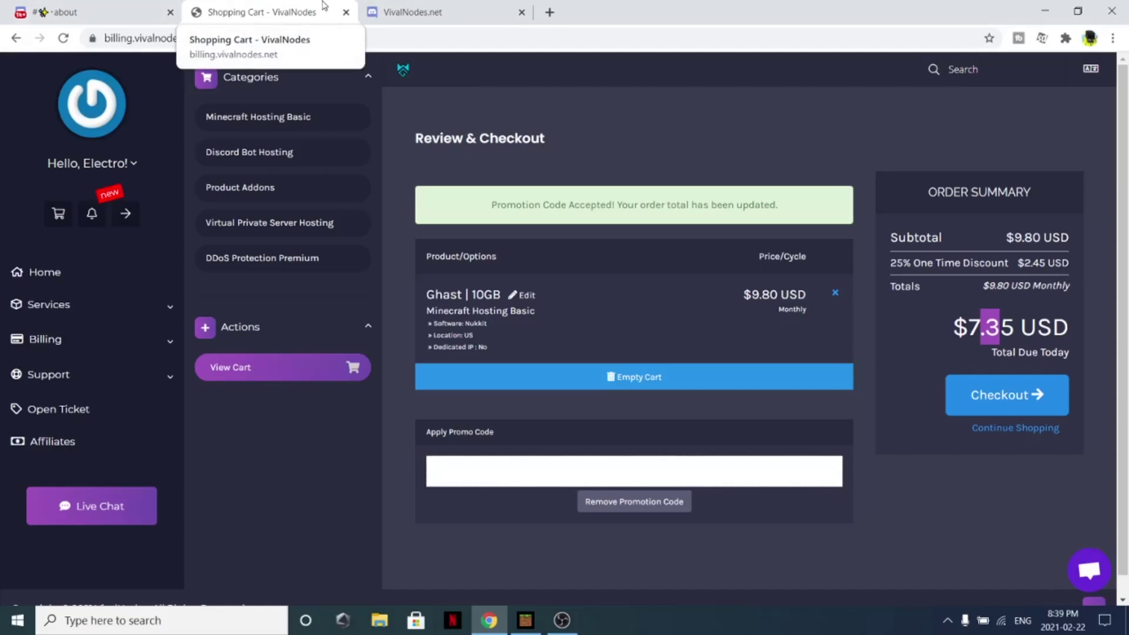
# Close the cart tab, join the VivalNodes.net Discord, and open a new ticket-0178 from #create-ticket
pyautogui.middleClick(300, 5)
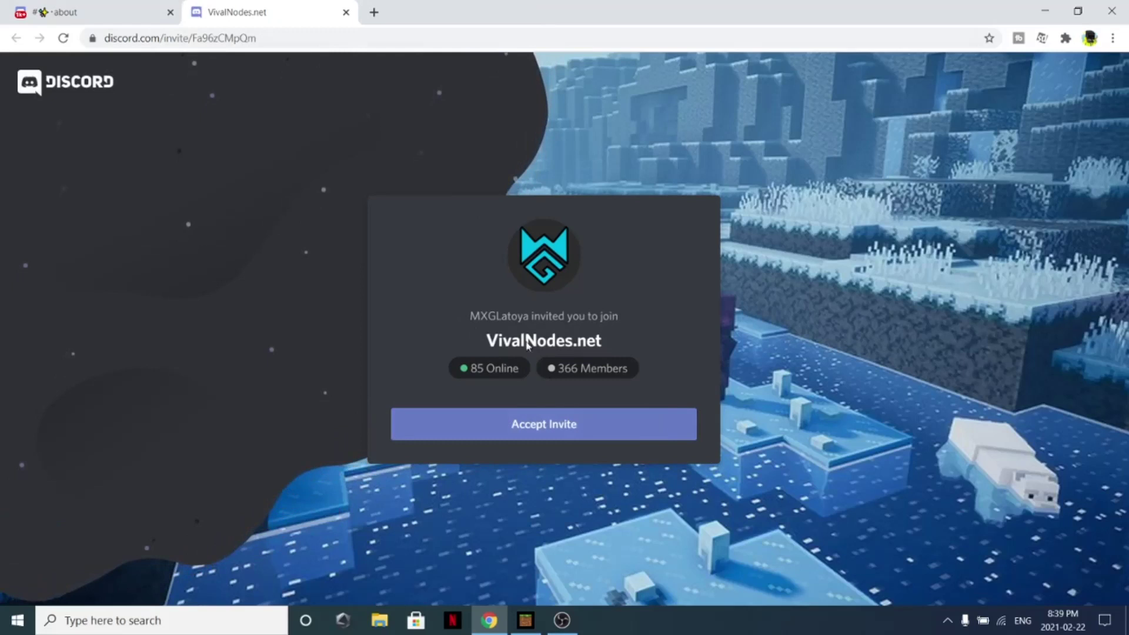
pyautogui.click(570, 414)
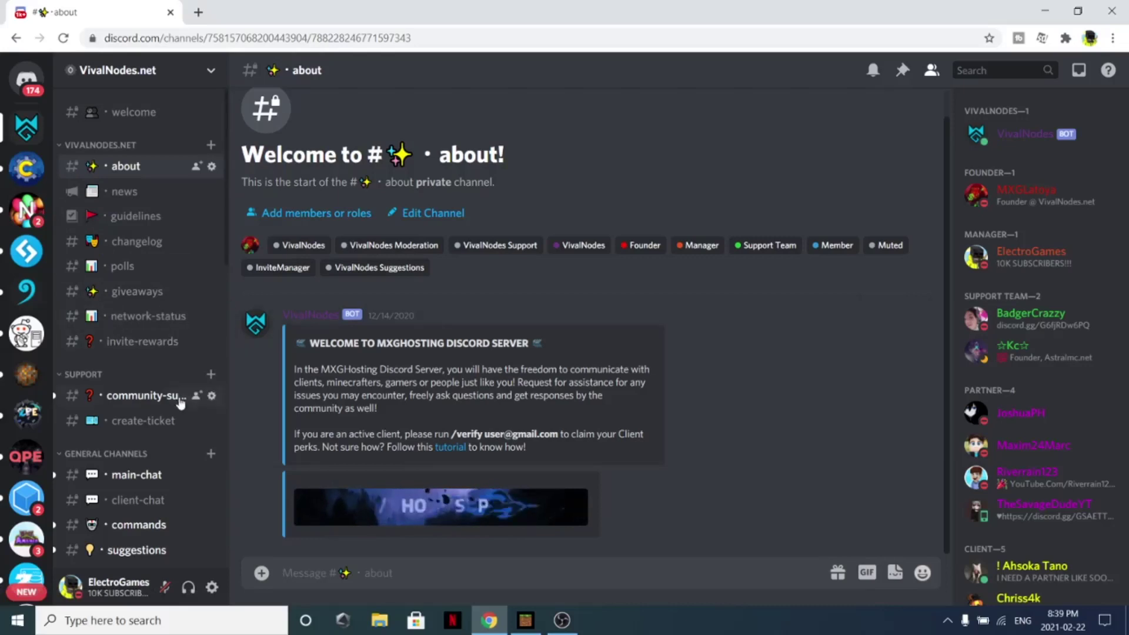
pyautogui.click(156, 430)
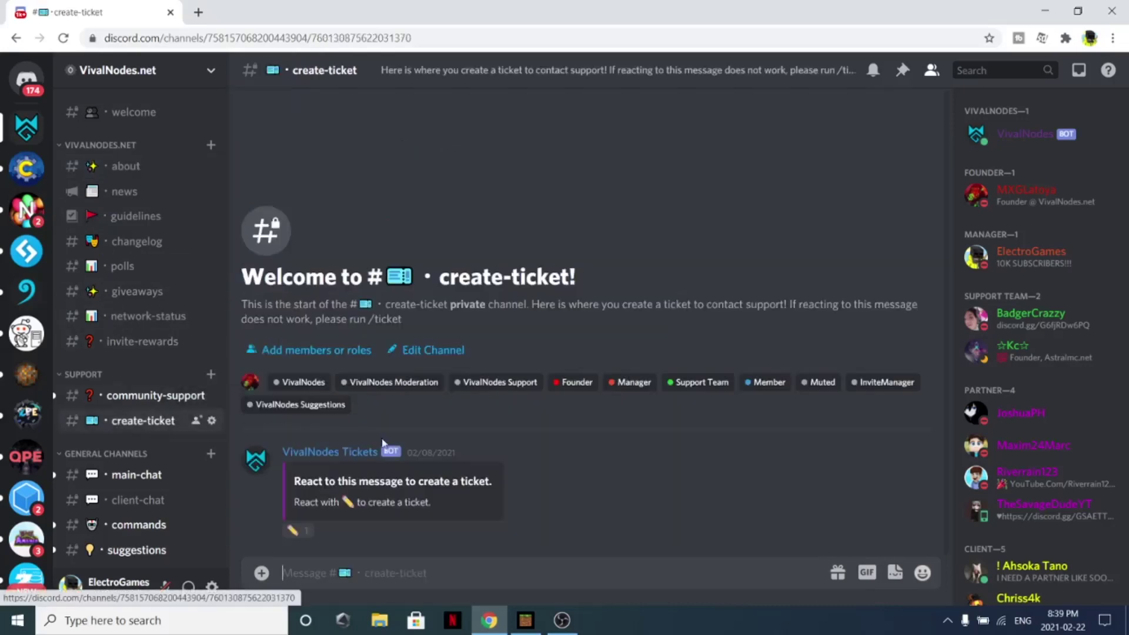
pyautogui.click(293, 531)
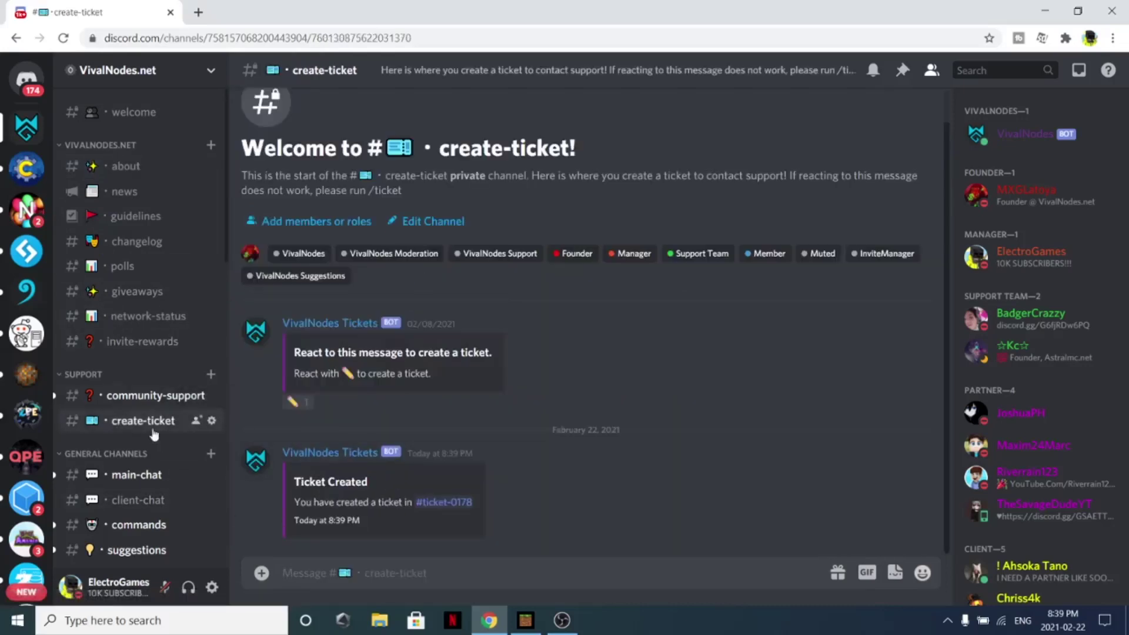
pyautogui.click(436, 502)
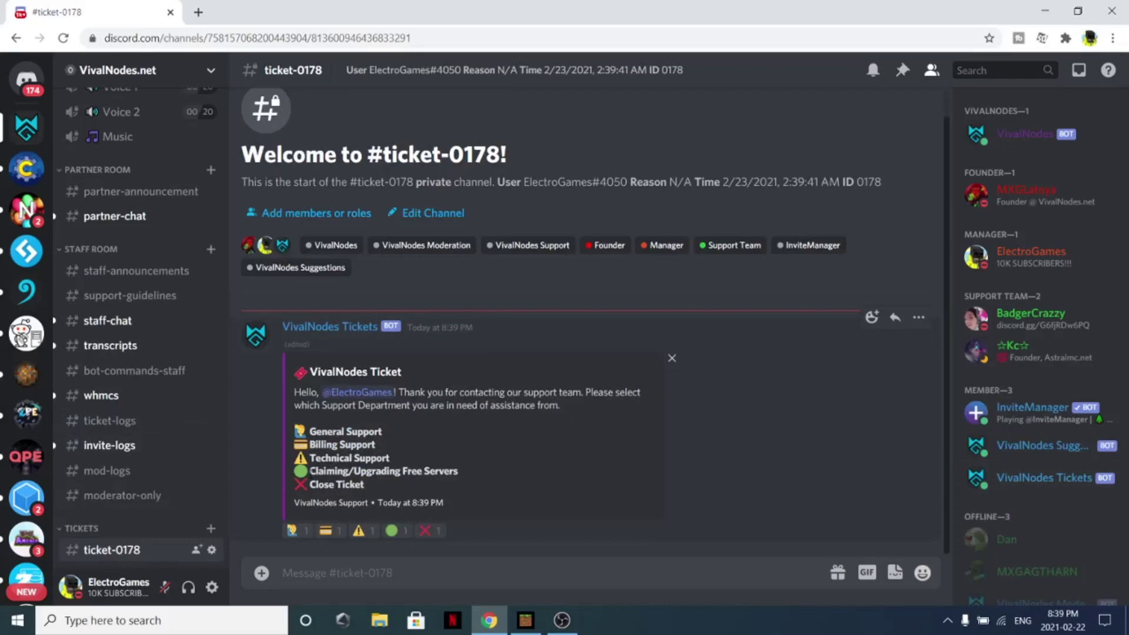
# Route the ticket to the Claiming/Upgrading Free Servers department
pyautogui.moveTo(309, 471); pyautogui.dragTo(461, 471)
pyautogui.click(364, 484)
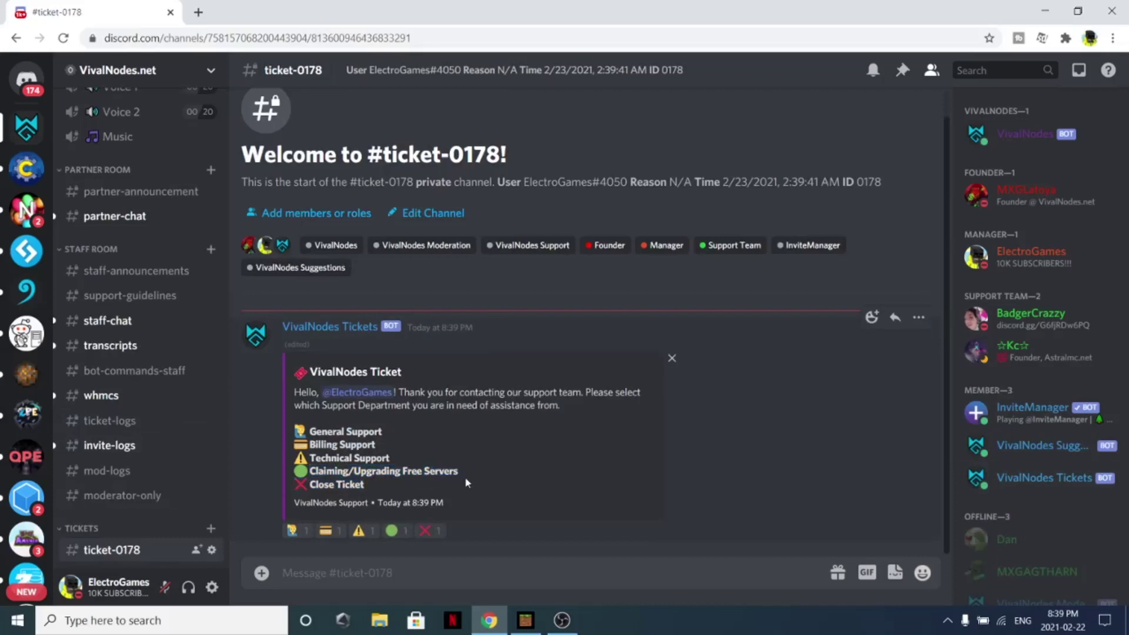
pyautogui.click(393, 533)
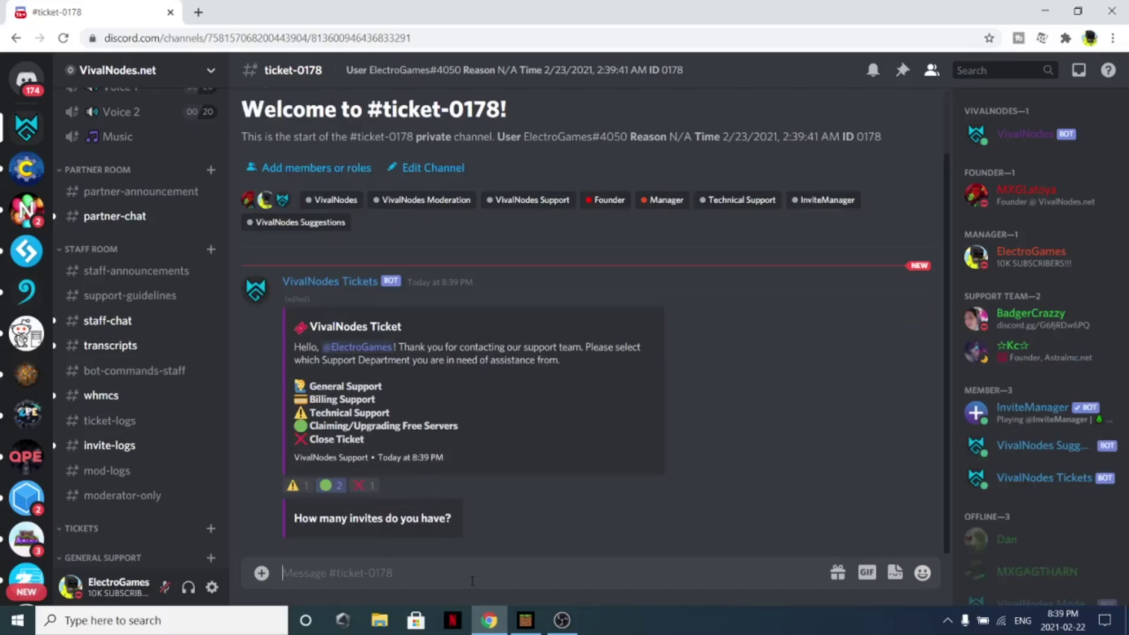
# In #invite-rewards, highlight the 10-invite 3GB and free 0-invite 1GB tiers
pyautogui.scroll(10, 192, 310)
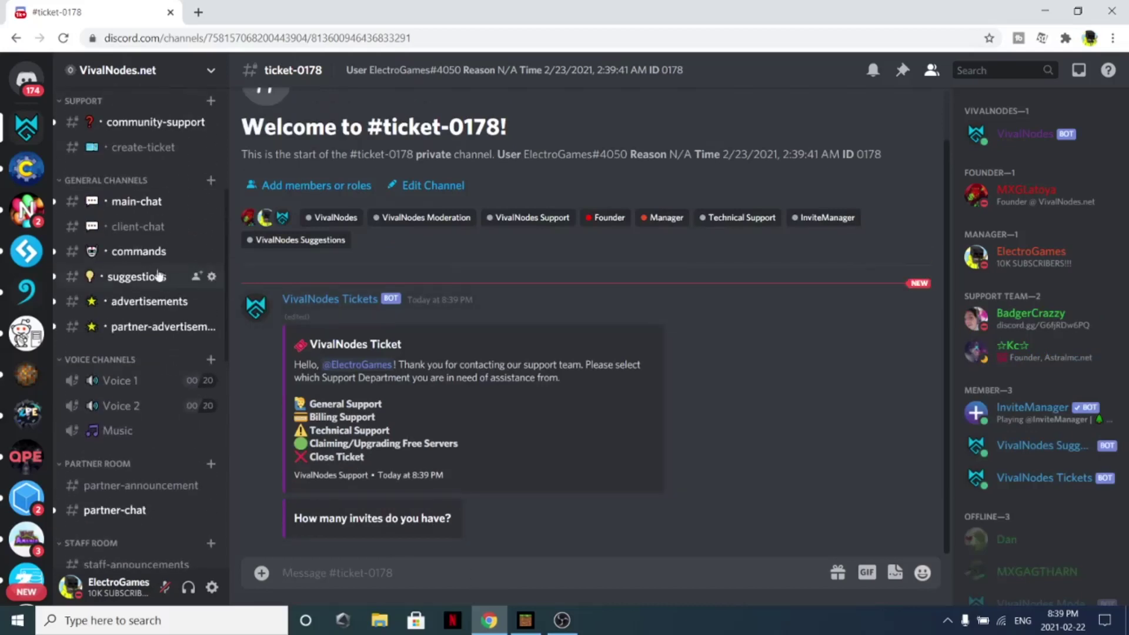
pyautogui.click(142, 215)
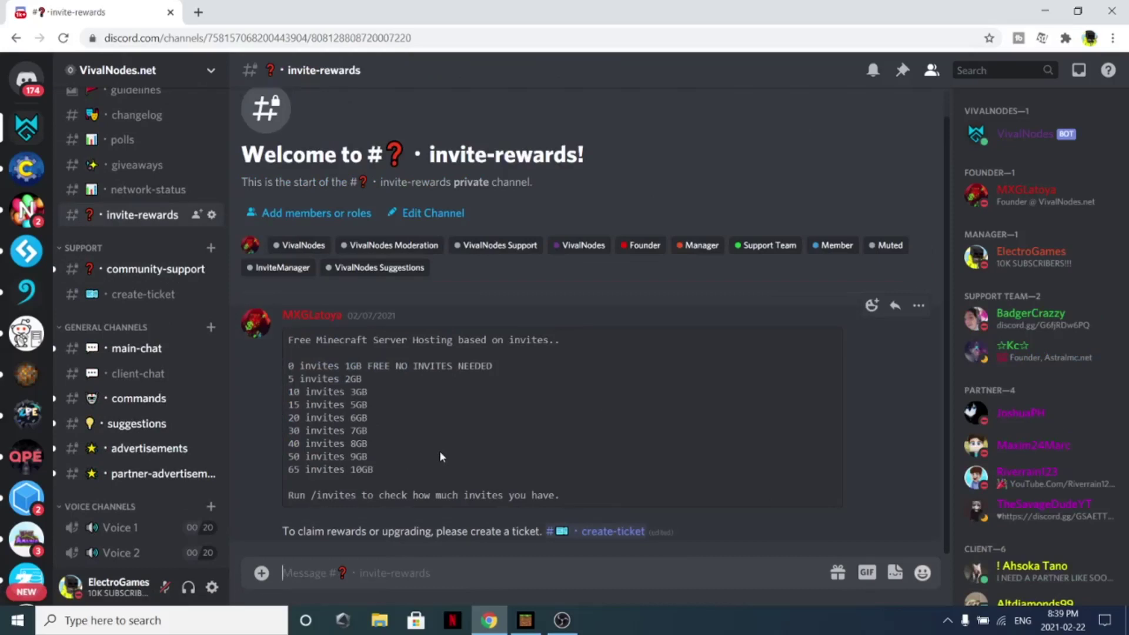
pyautogui.moveTo(374, 405); pyautogui.dragTo(353, 392)
pyautogui.doubleClick(356, 392)
pyautogui.tripleClick(356, 393)
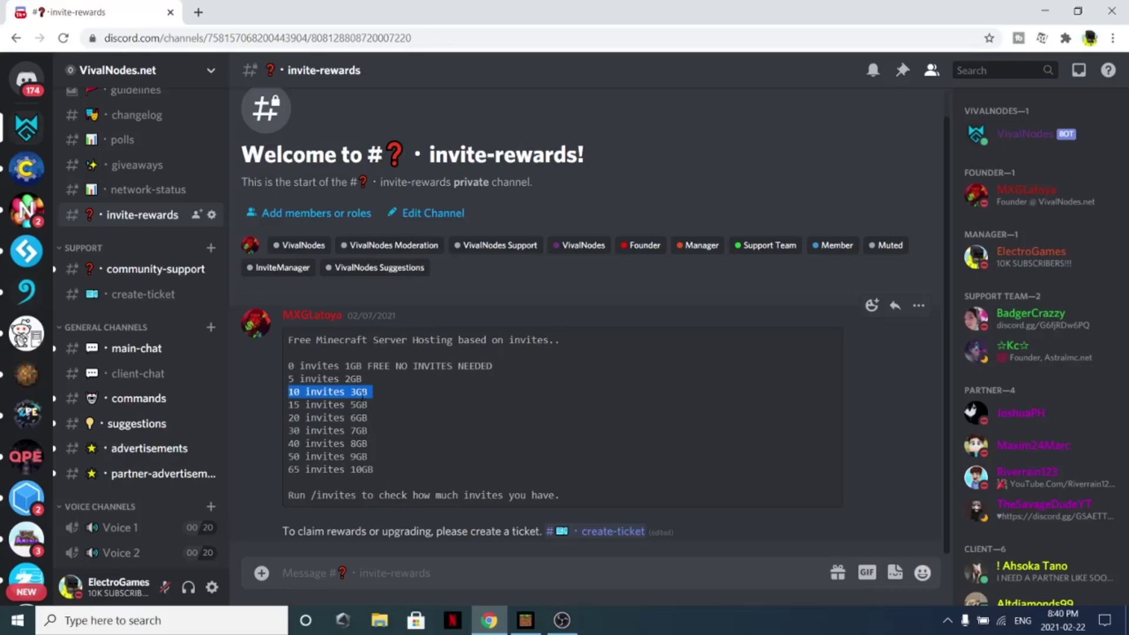
pyautogui.moveTo(289, 365); pyautogui.dragTo(310, 366)
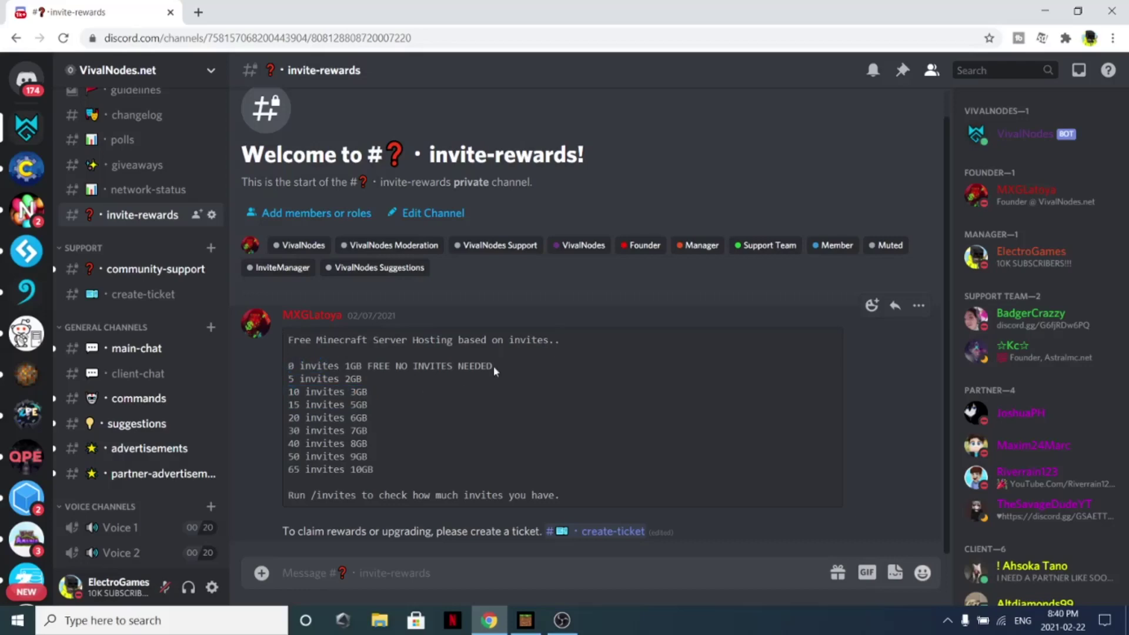
pyautogui.moveTo(494, 371); pyautogui.dragTo(493, 366)
pyautogui.scroll(-10, 141, 352)
# In #ticket-0178, answer 0 invites and give the control panel e-mail address
pyautogui.click(112, 543)
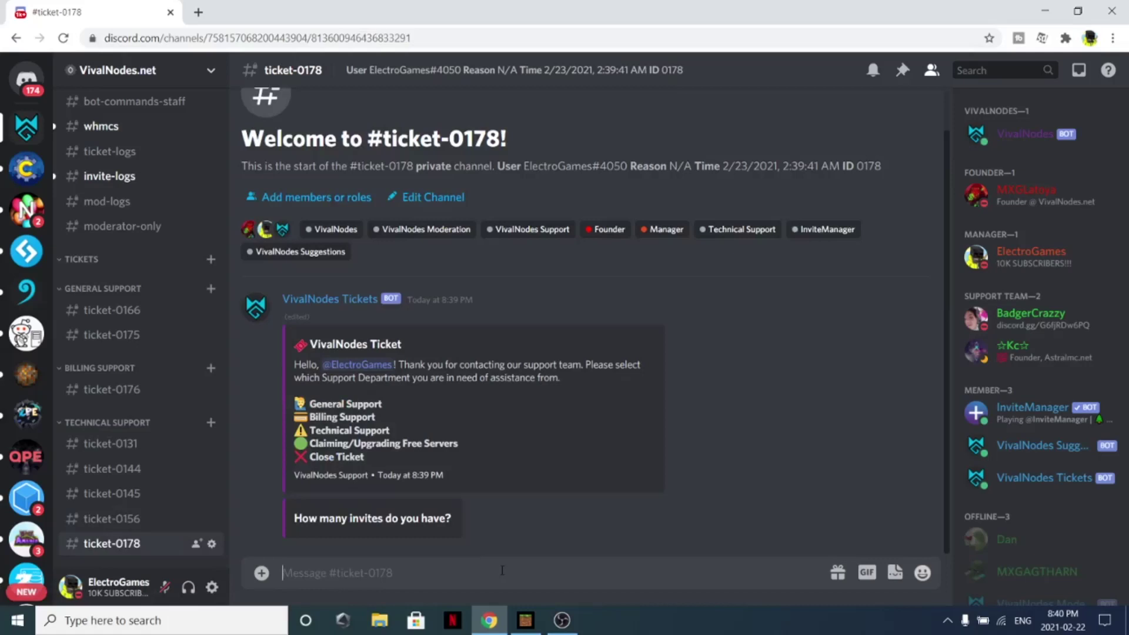
pyautogui.write('0')
pyautogui.press('Return')
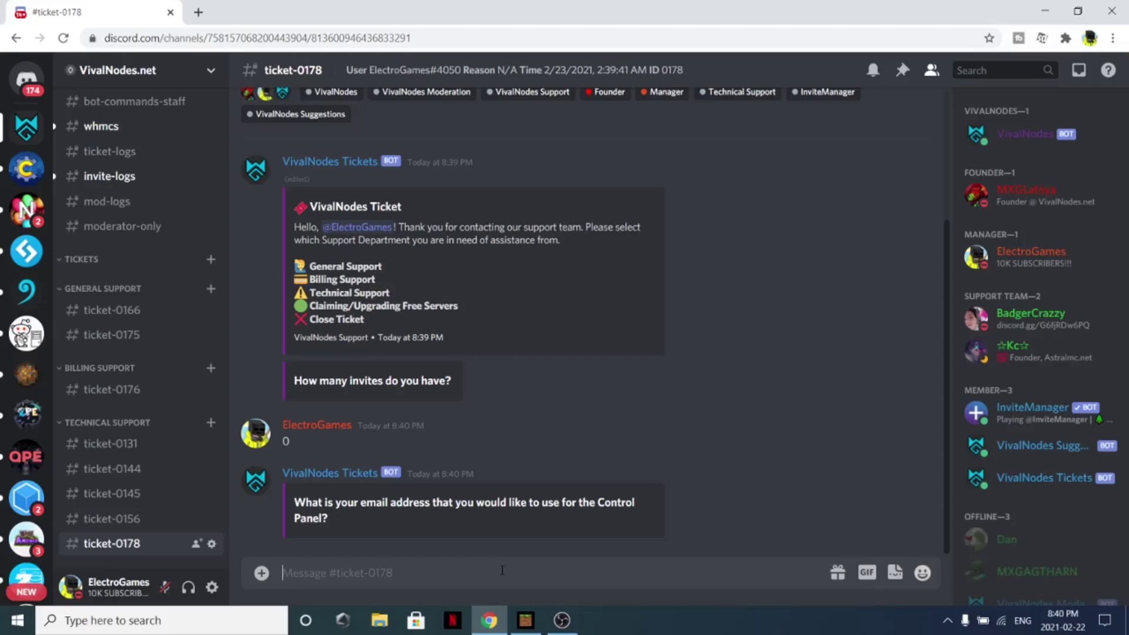
pyautogui.write('example@gmail.com')
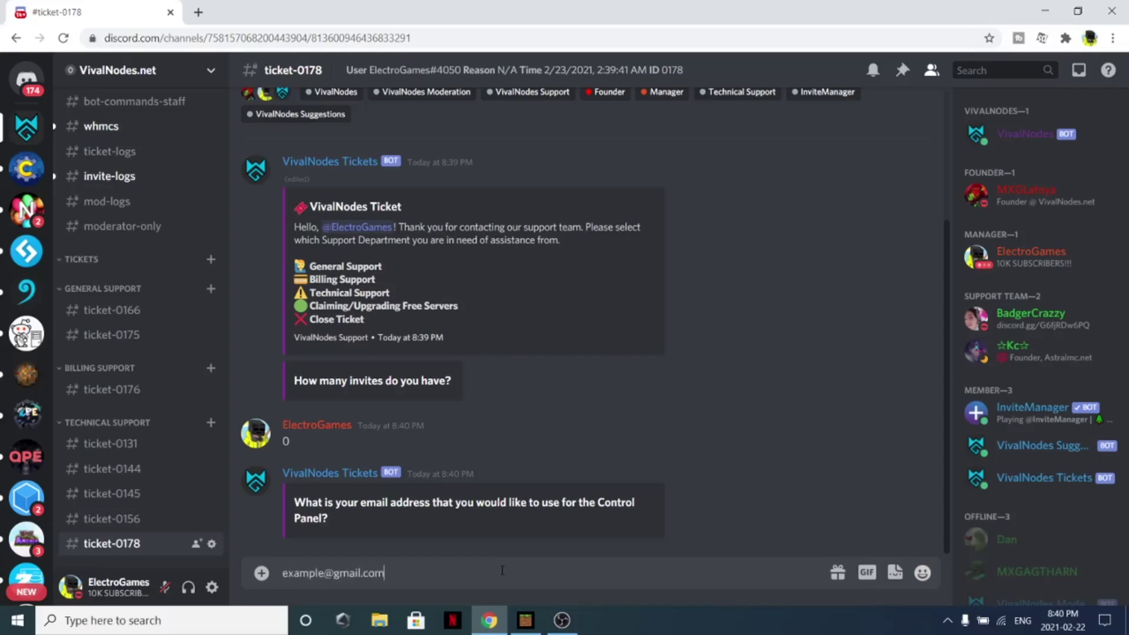
pyautogui.press('Return')
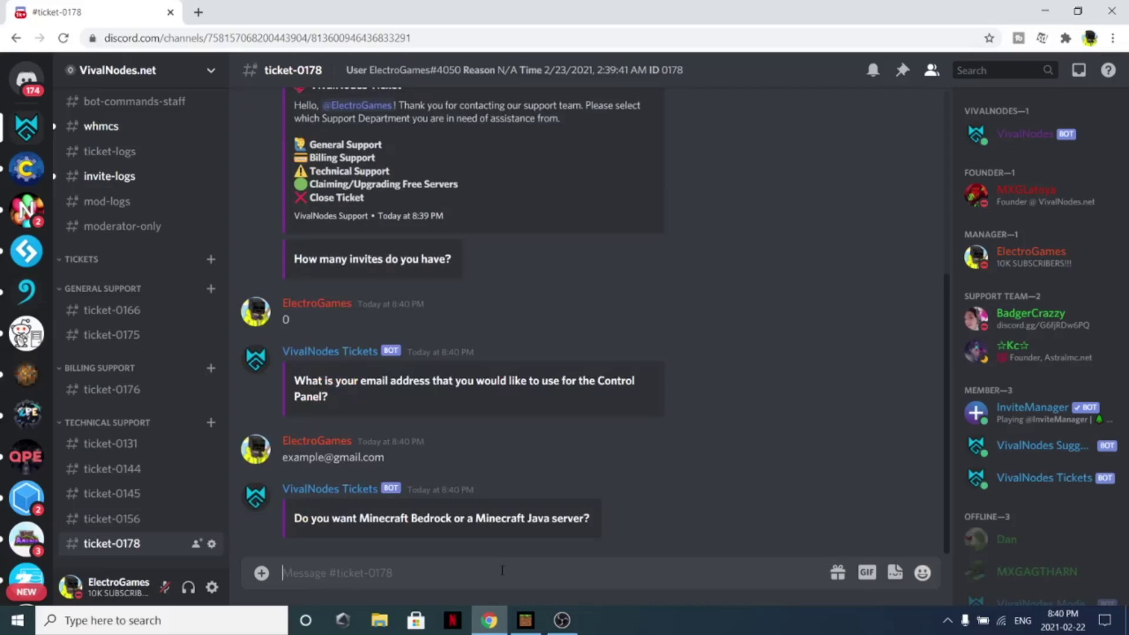
# Answer Bedrock as the server type and PocketMine as the server software
pyautogui.write('Bedrock')
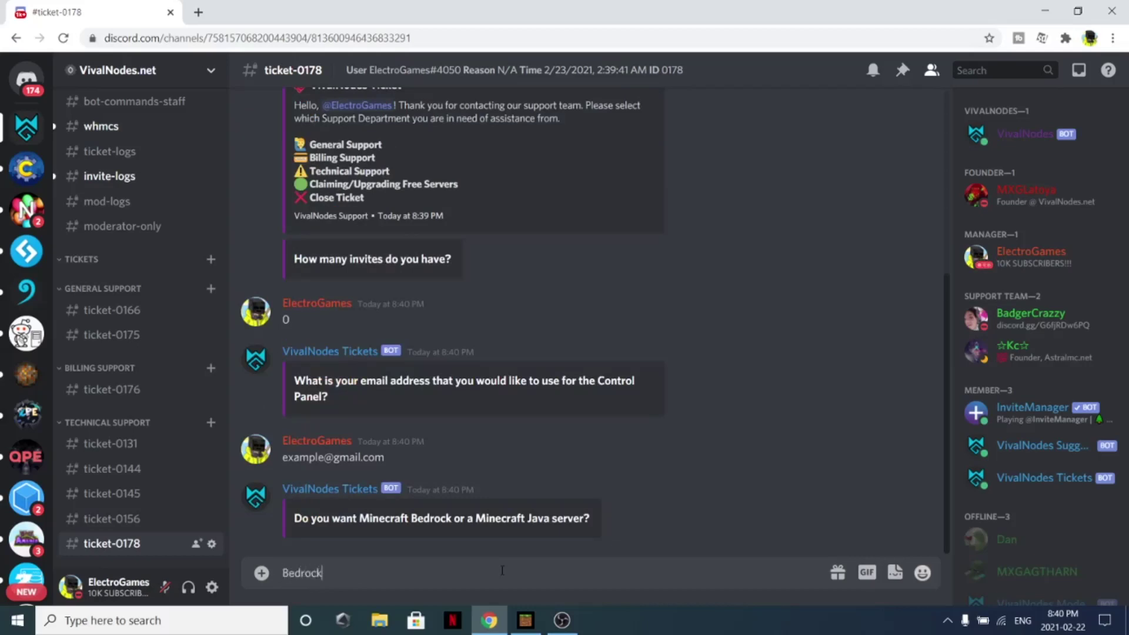
pyautogui.press('Return')
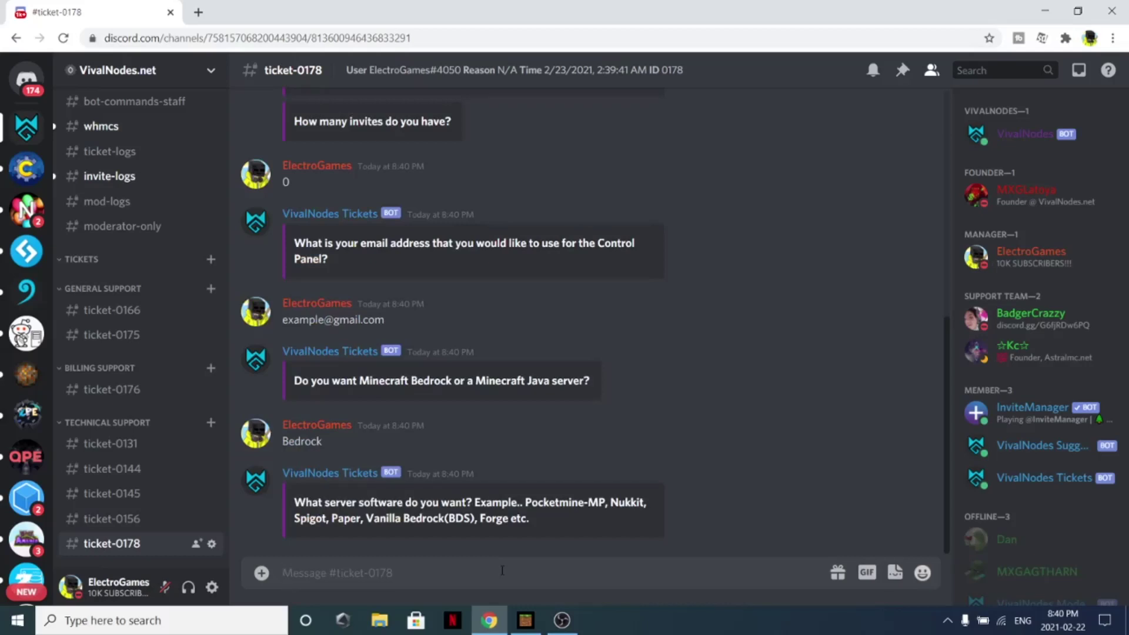
pyautogui.write('Spigo')
pyautogui.hotkey('ctrl', 'a')
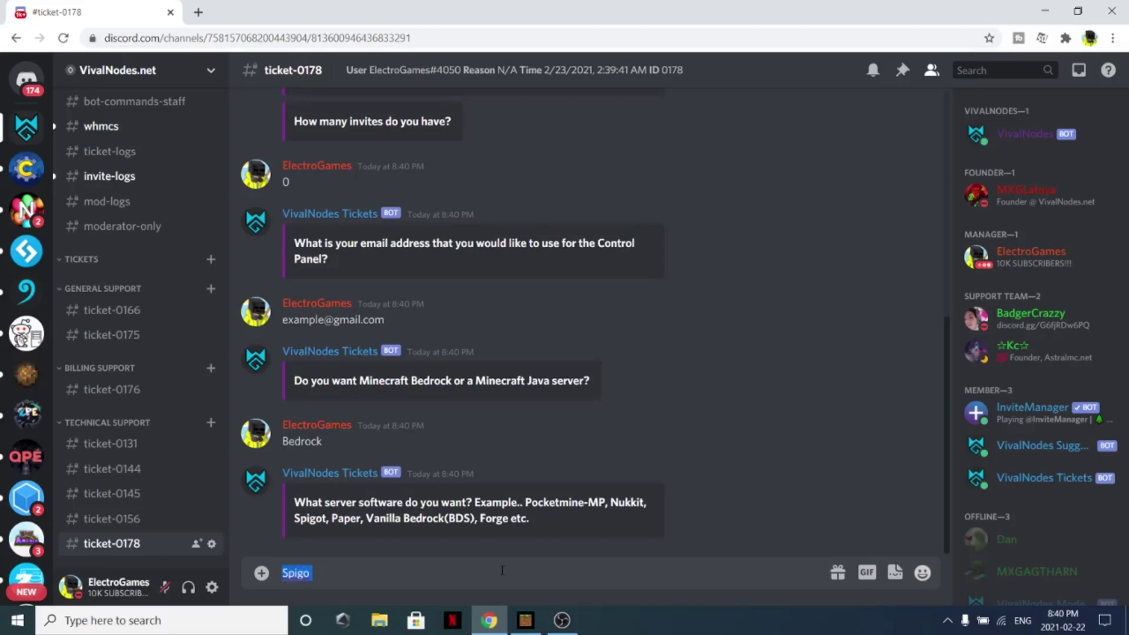
pyautogui.press('BackSpace')
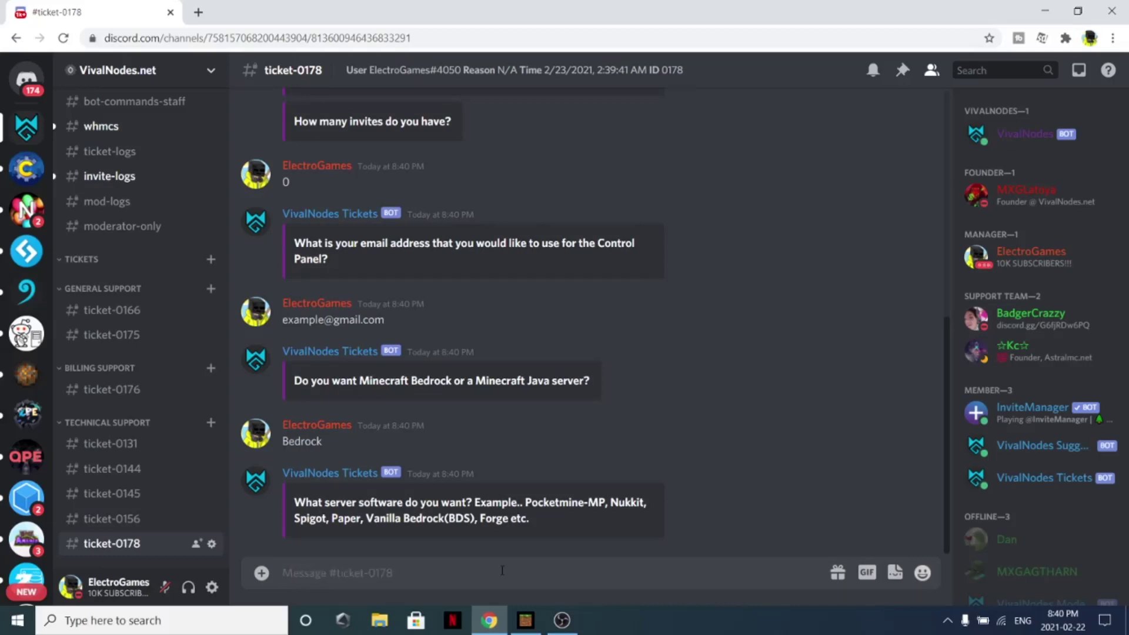
pyautogui.write('PocketMine')
pyautogui.press('Return')
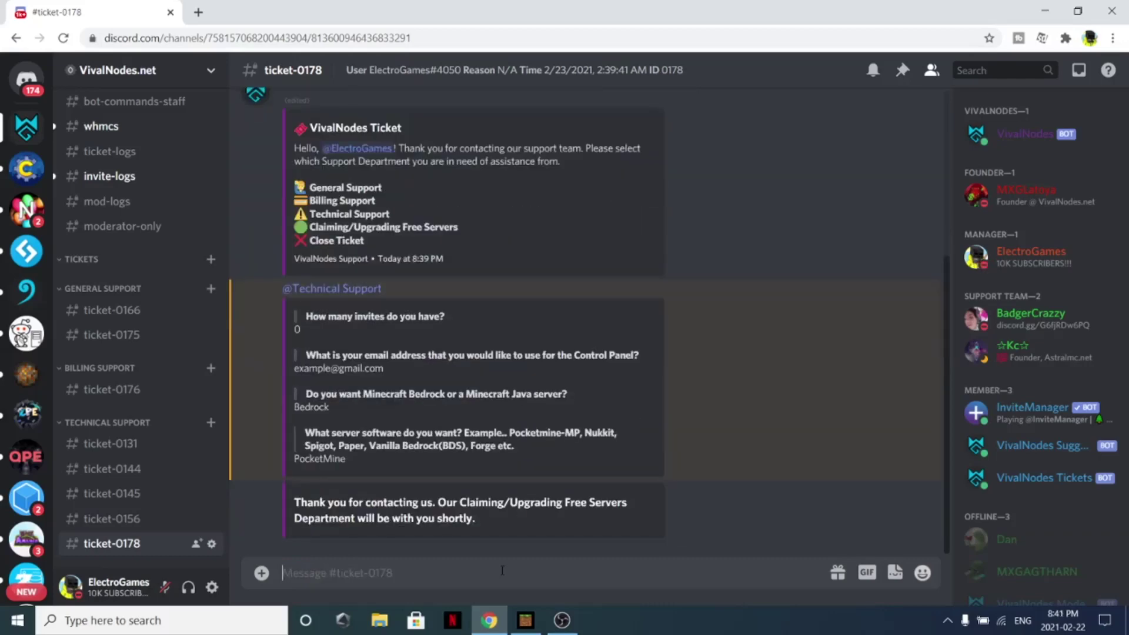
# Close ticket-0178 with the /close command and confirm with the check-mark reaction
pyautogui.scroll(-1, 1087, 382)
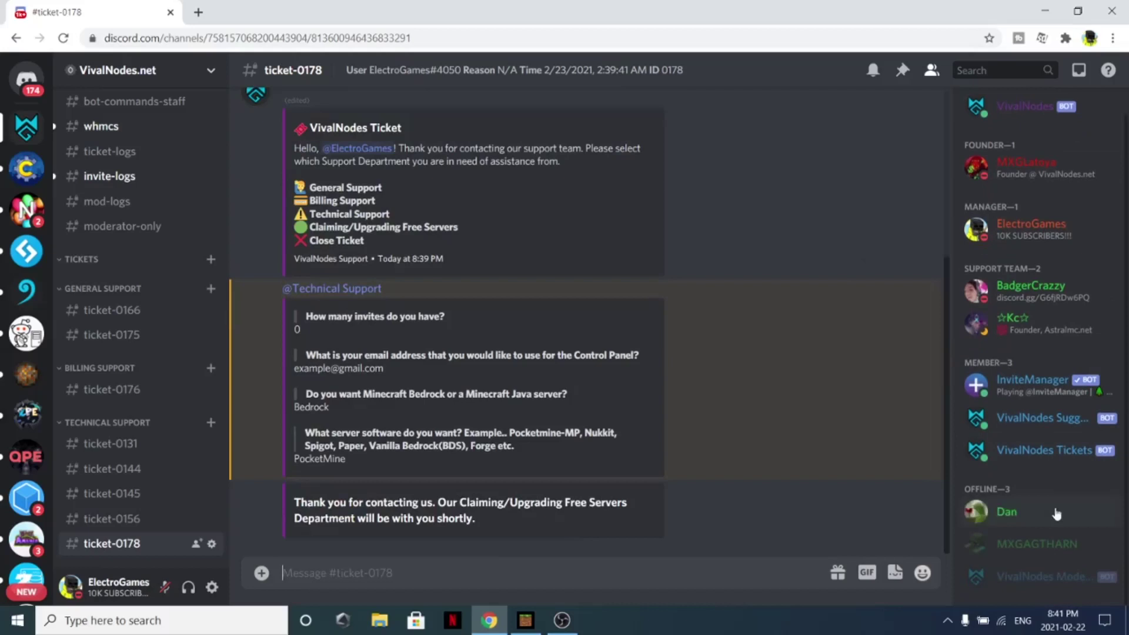
pyautogui.scroll(1, 1058, 493)
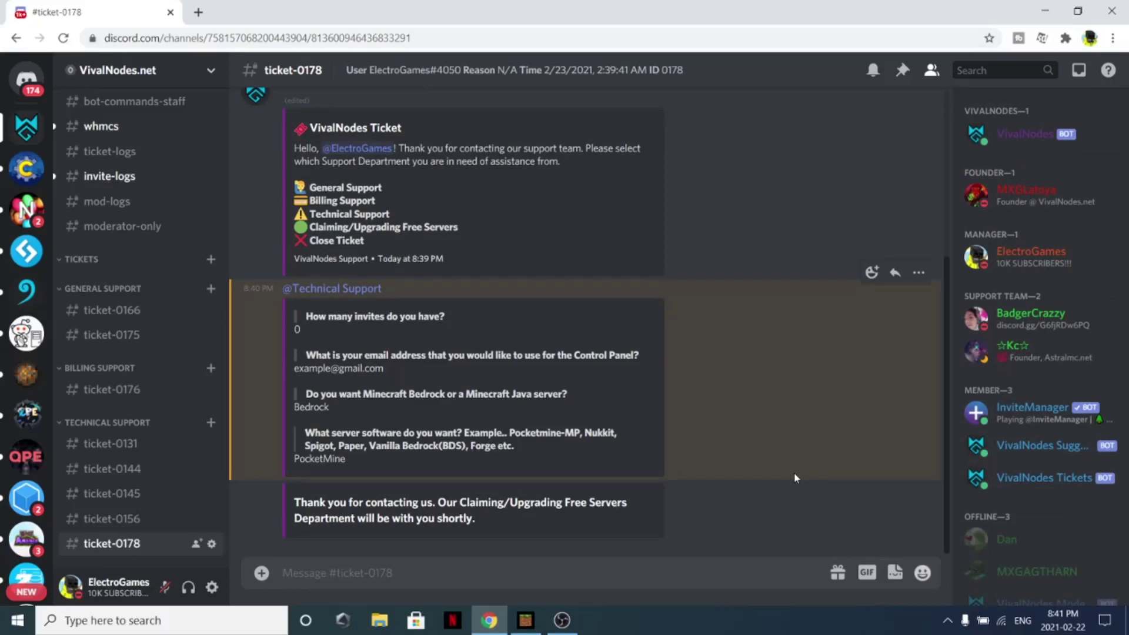
pyautogui.scroll(3, 794, 478)
pyautogui.scroll(-3, 555, 270)
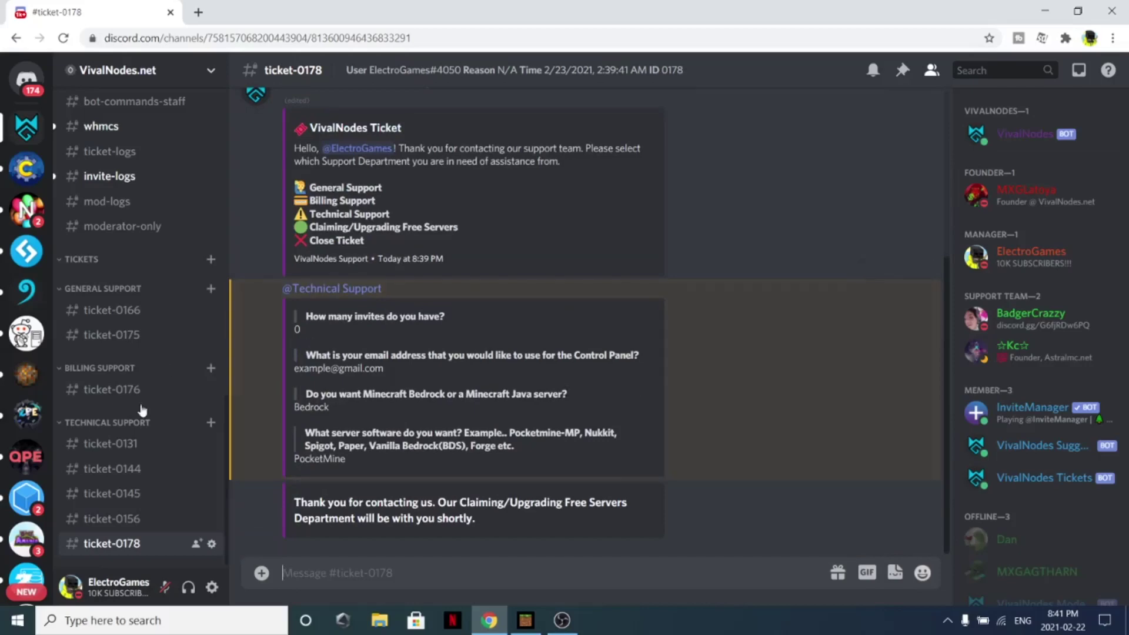
pyautogui.write('/close')
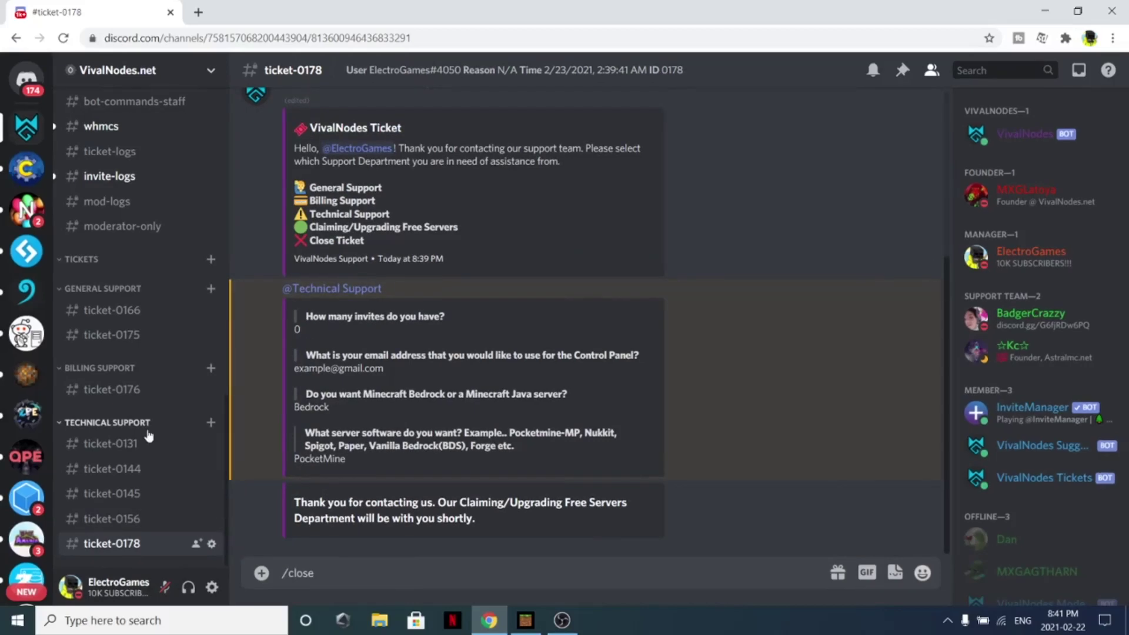
pyautogui.press('Return')
pyautogui.click(292, 530)
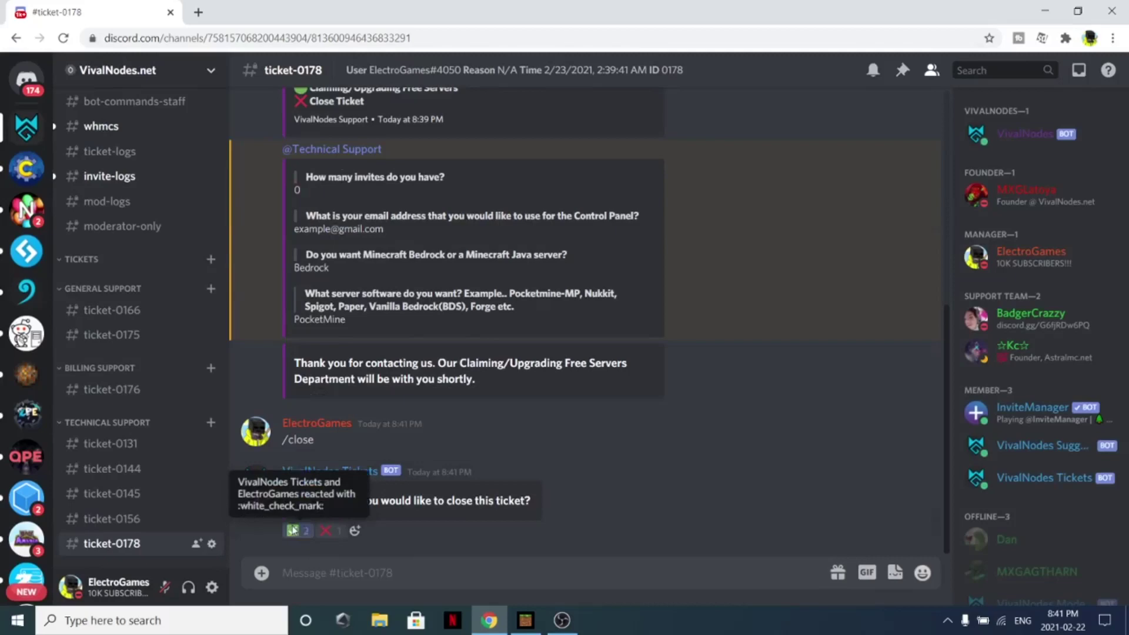
pyautogui.scroll(5, 171, 363)
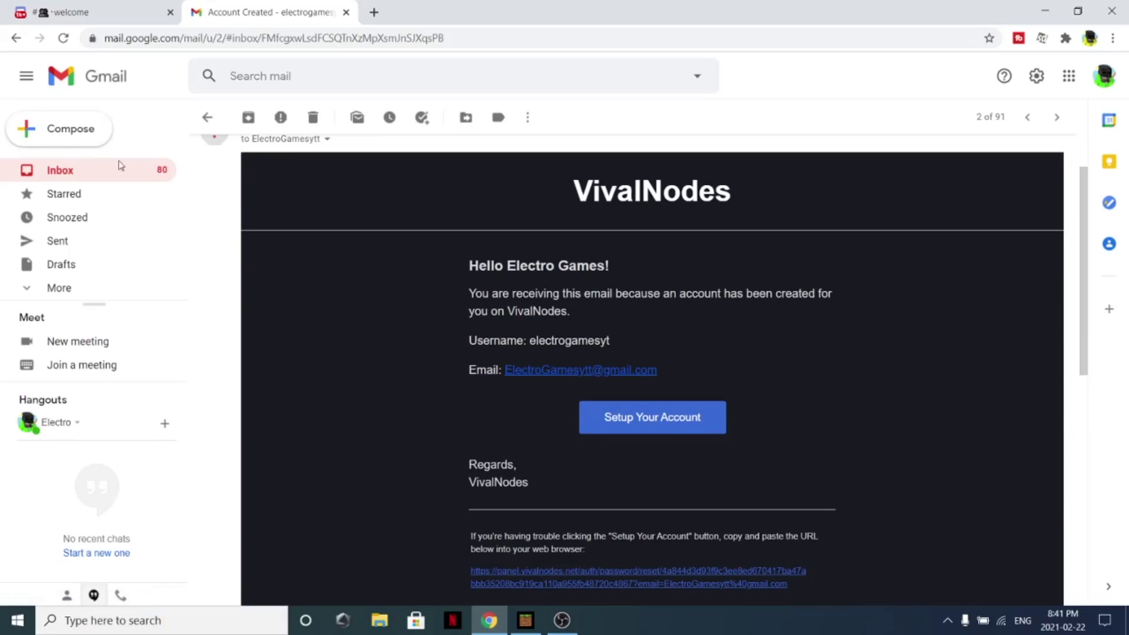
# Open the Setup Your Account link from the VivalNodes 'Account Created' email in a new tab
pyautogui.click(86, 288)
pyautogui.scroll(-2, 83, 315)
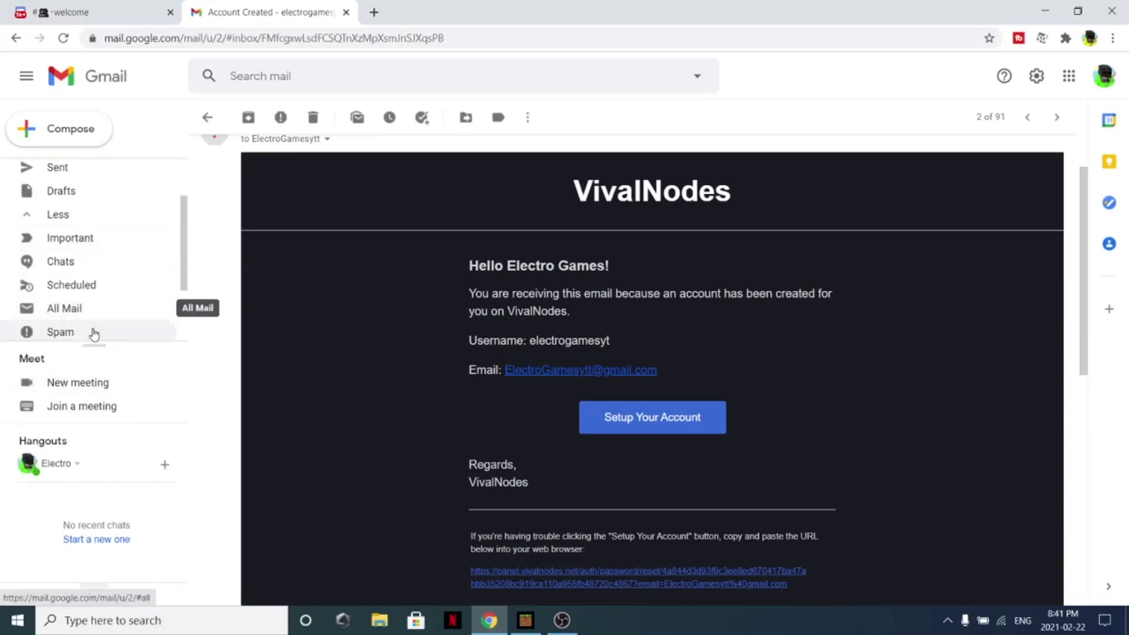
pyautogui.scroll(1, 438, 378)
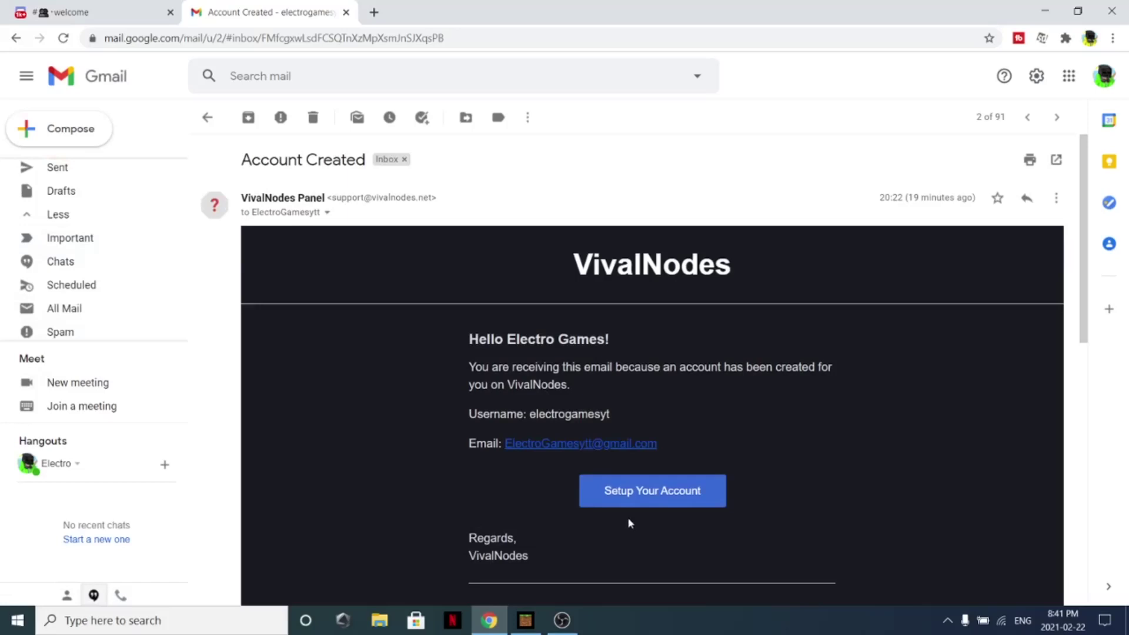
pyautogui.click(629, 491)
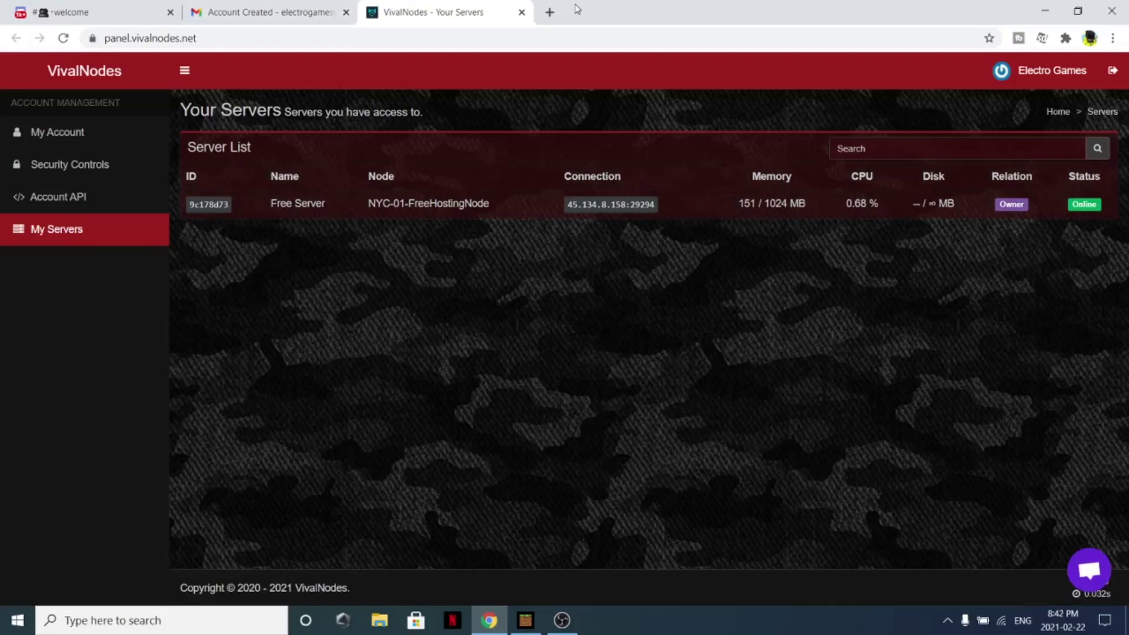
# Close the Gmail tab and note the server's 1024 MB memory, unlimited disk and FreeHostingNode node
pyautogui.middleClick(235, 12)
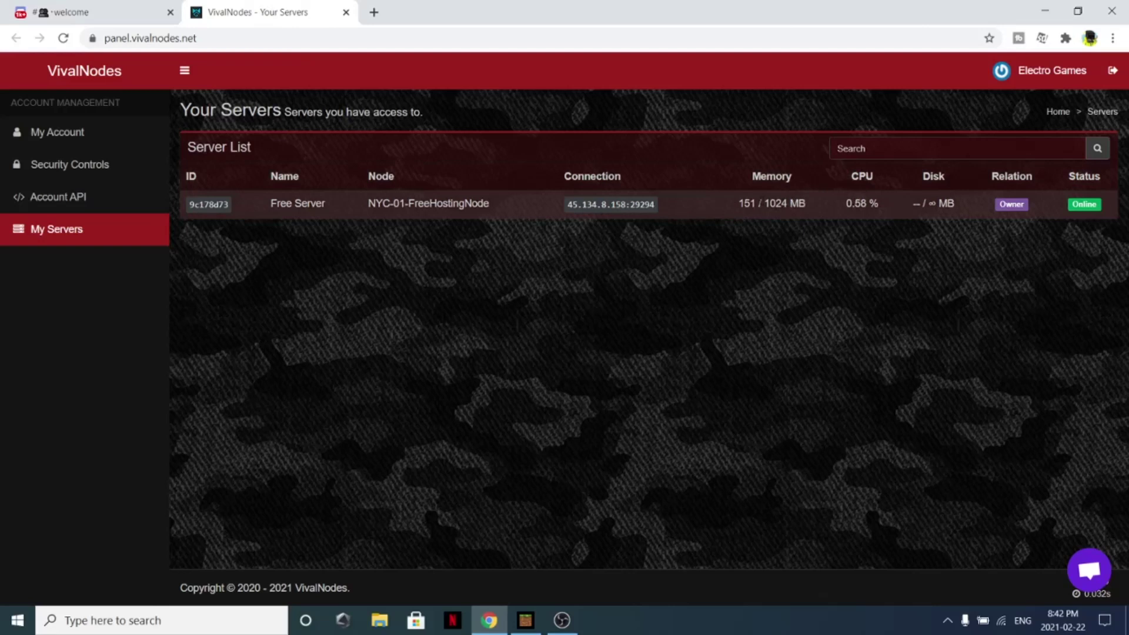
pyautogui.moveTo(765, 203); pyautogui.dragTo(788, 204)
pyautogui.click(855, 222)
pyautogui.doubleClick(932, 203)
pyautogui.click(922, 341)
pyautogui.moveTo(513, 211); pyautogui.dragTo(419, 231)
pyautogui.click(441, 235)
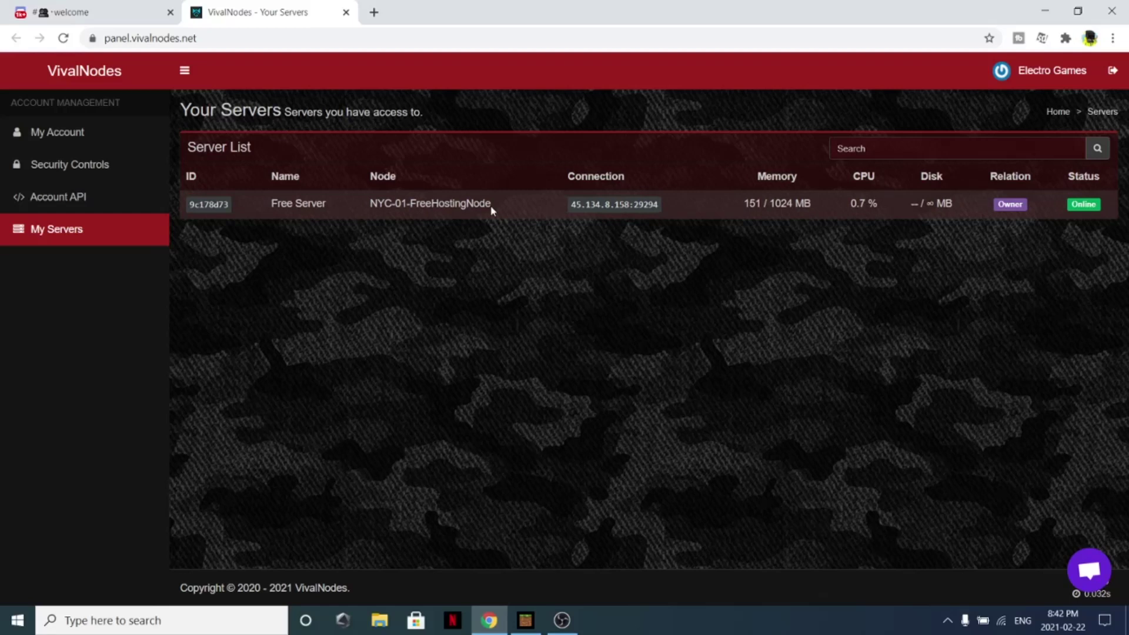
# Review the server row's details, then open the Free Server's console
pyautogui.moveTo(491, 206); pyautogui.dragTo(436, 267)
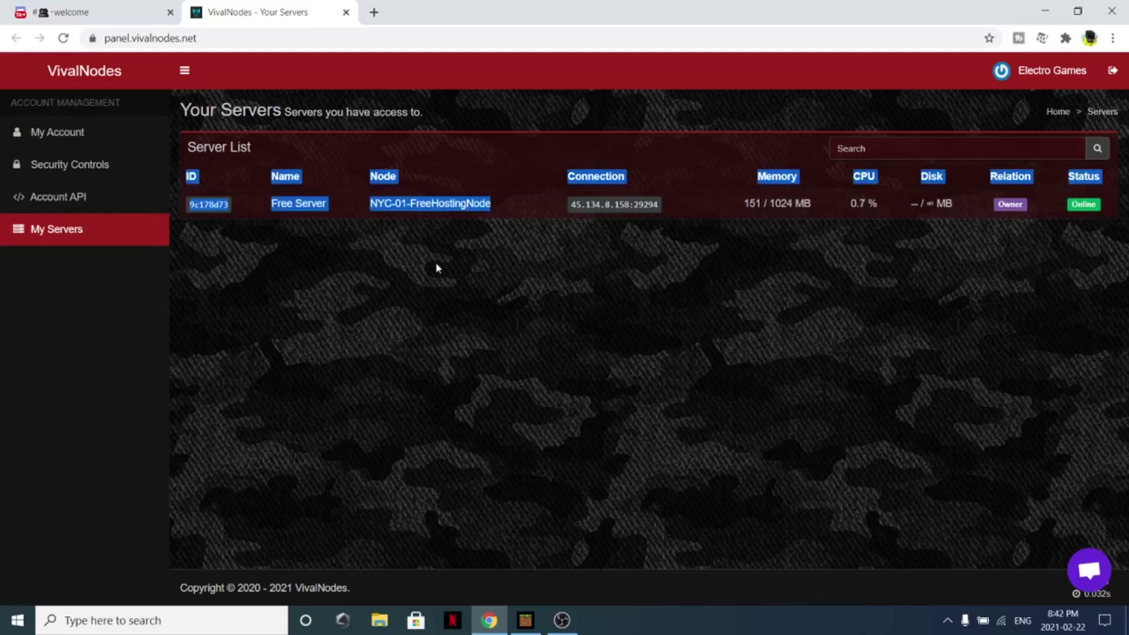
pyautogui.click(459, 259)
pyautogui.moveTo(453, 204); pyautogui.dragTo(458, 204)
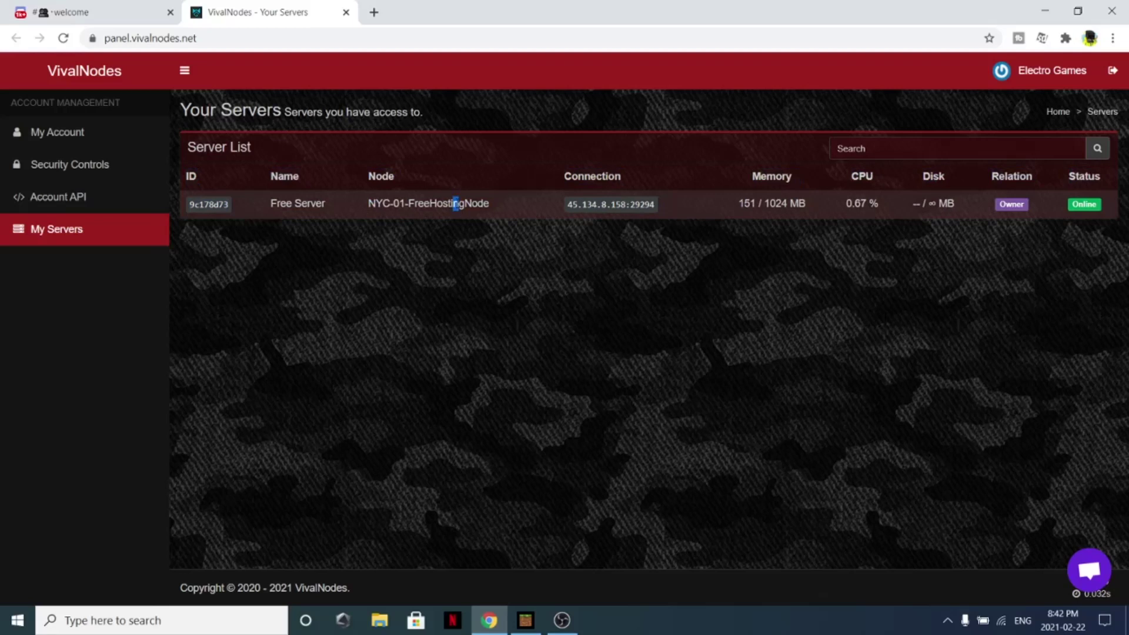
pyautogui.click(470, 237)
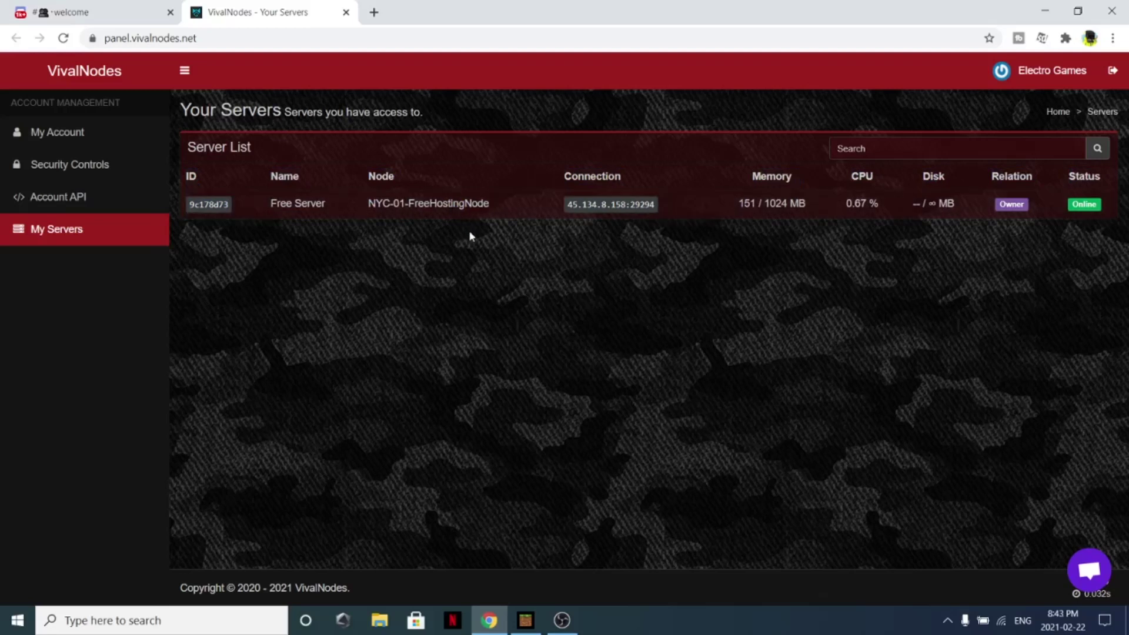
pyautogui.doubleClick(479, 204)
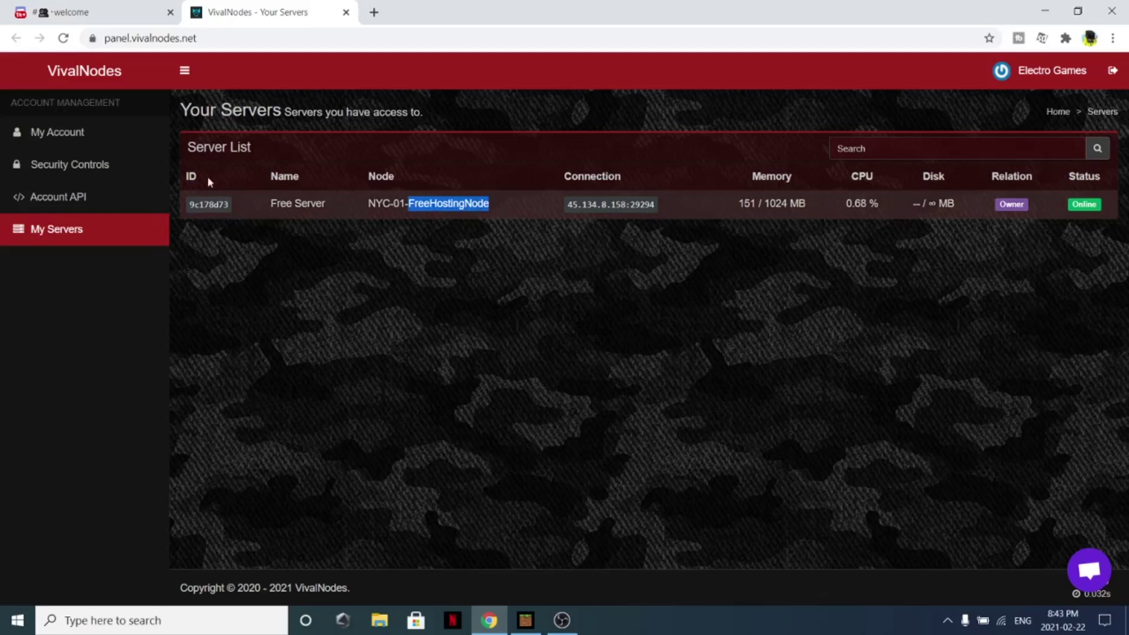
pyautogui.click(529, 323)
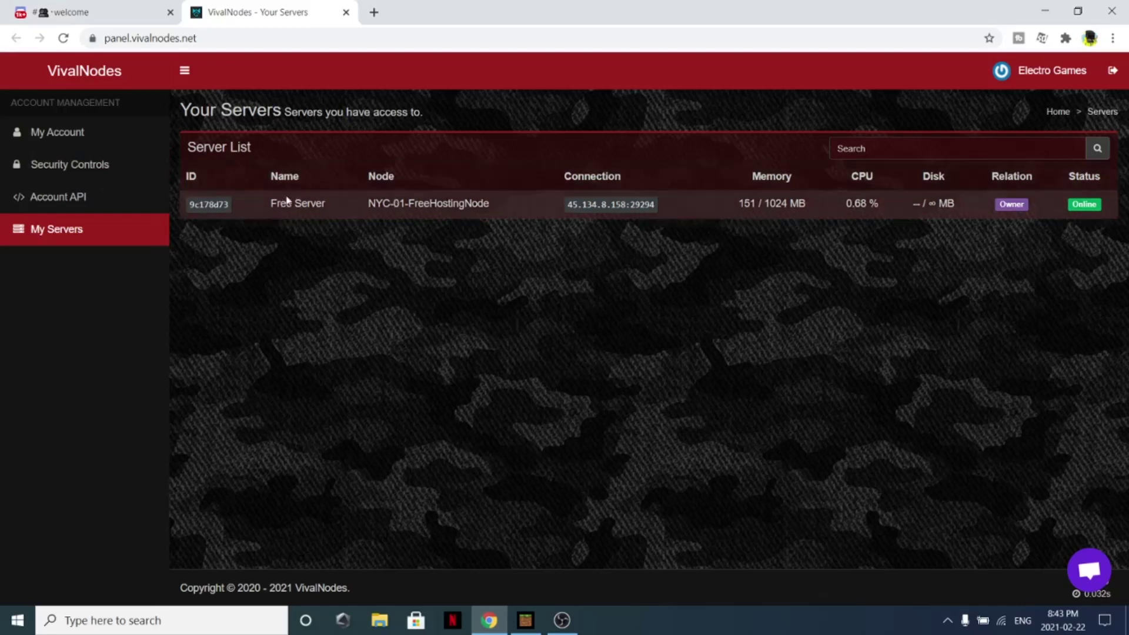
pyautogui.moveTo(268, 176); pyautogui.dragTo(292, 177)
pyautogui.click(292, 205)
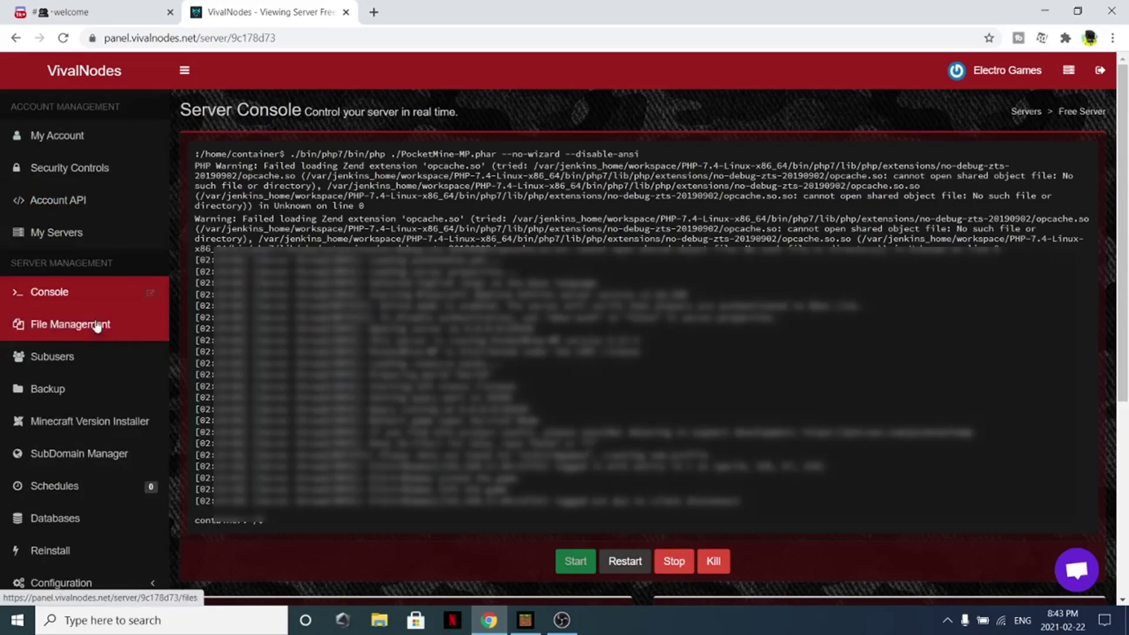
# Open the server's plugins folder in File Management
pyautogui.scroll(-2, 82, 347)
pyautogui.click(65, 324)
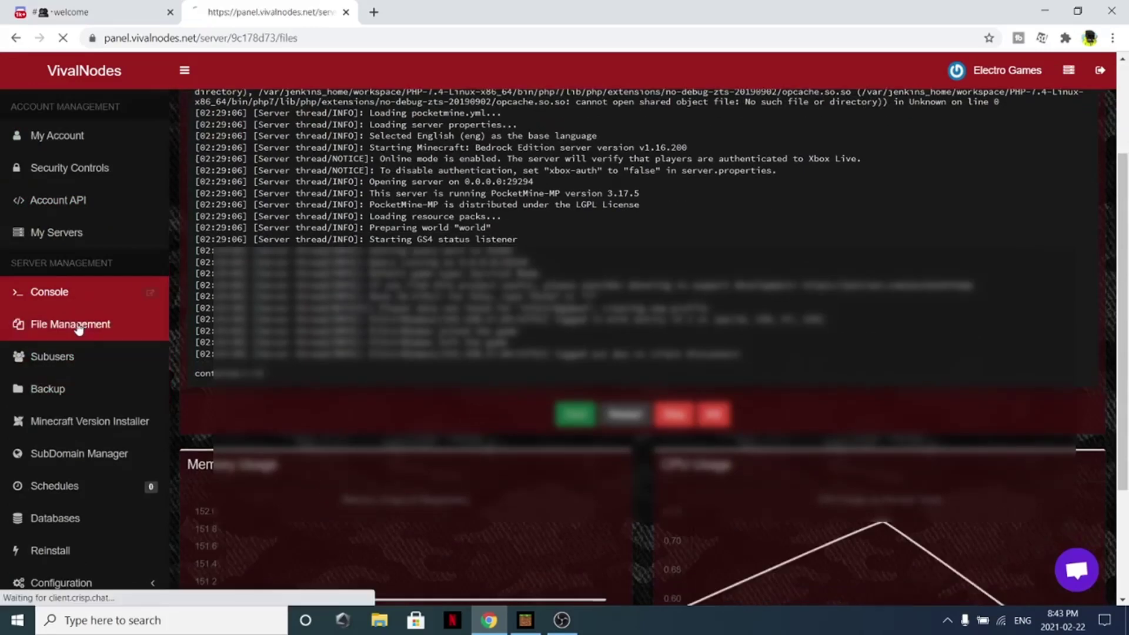
pyautogui.scroll(-2, 376, 353)
pyautogui.scroll(2, 376, 353)
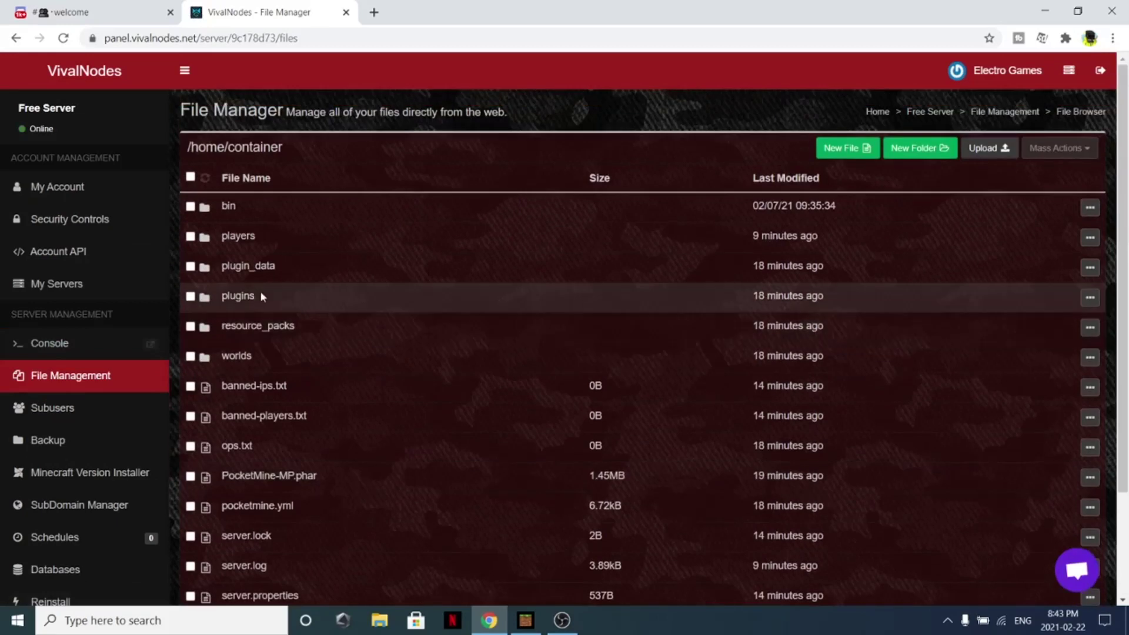
pyautogui.click(247, 298)
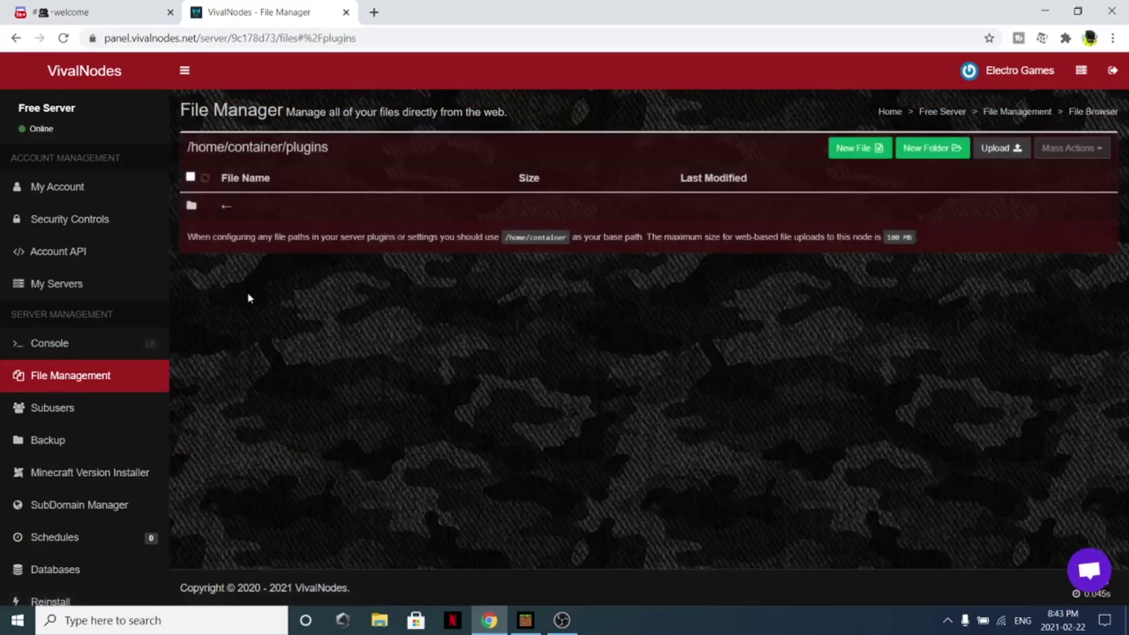
# Load Poggit's recent builds page (poggit.pmmp.io/ci/recent) in a new tab
pyautogui.click(373, 11)
pyautogui.write('poggit.pmmp.io/ci/recent')
pyautogui.press('Return')
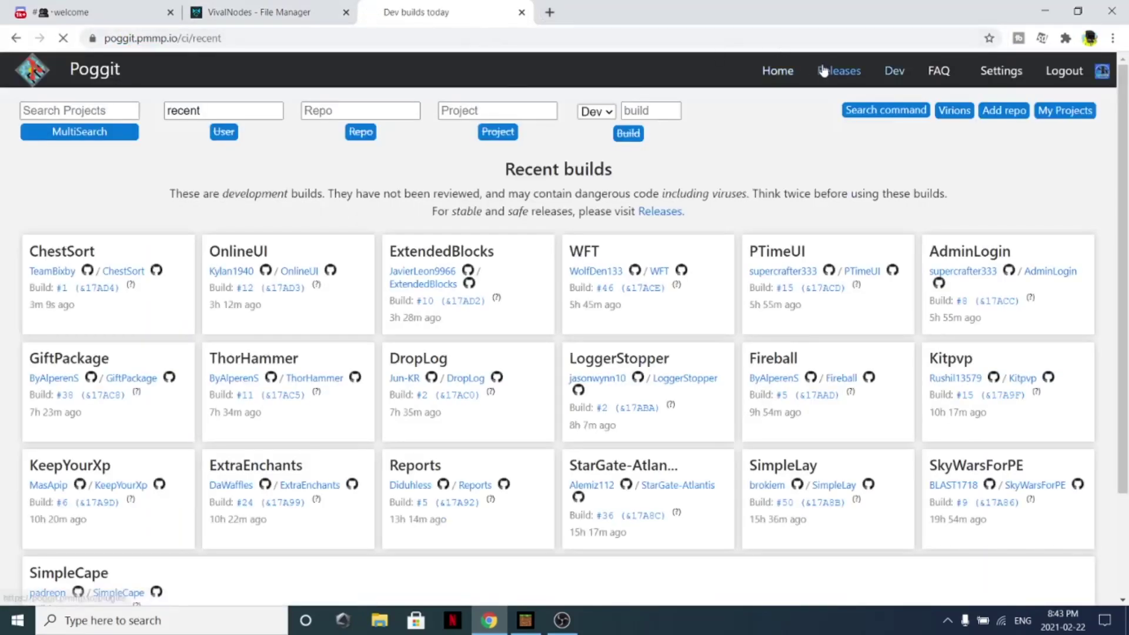
# Browse Poggit's released plugins, then return to the recent dev builds page
pyautogui.click(838, 71)
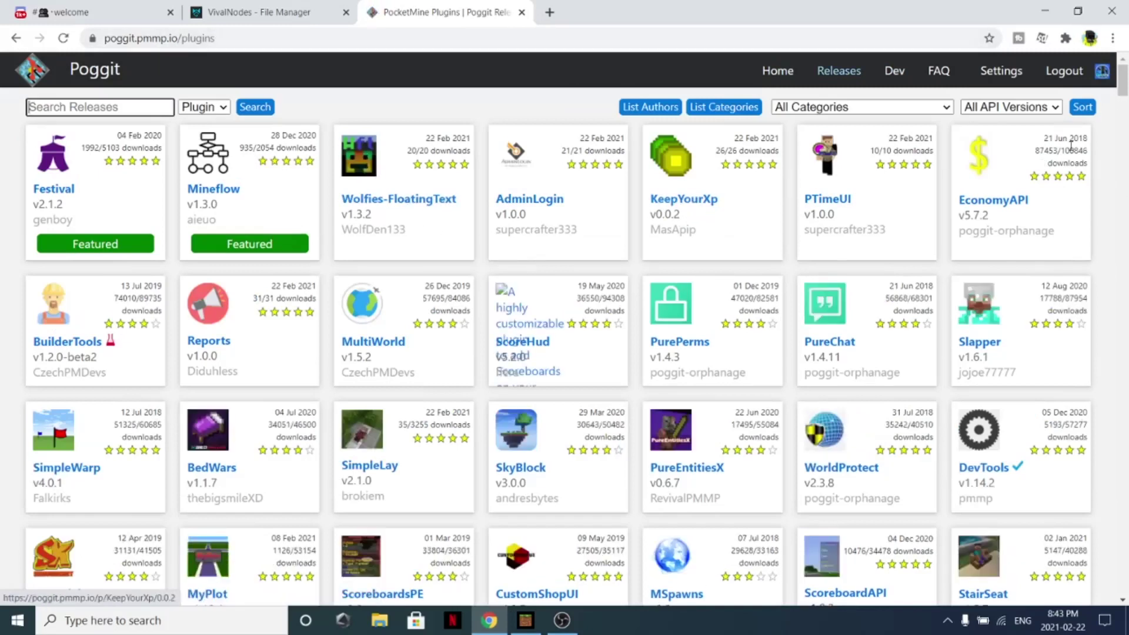
pyautogui.scroll(-20, 864, 396)
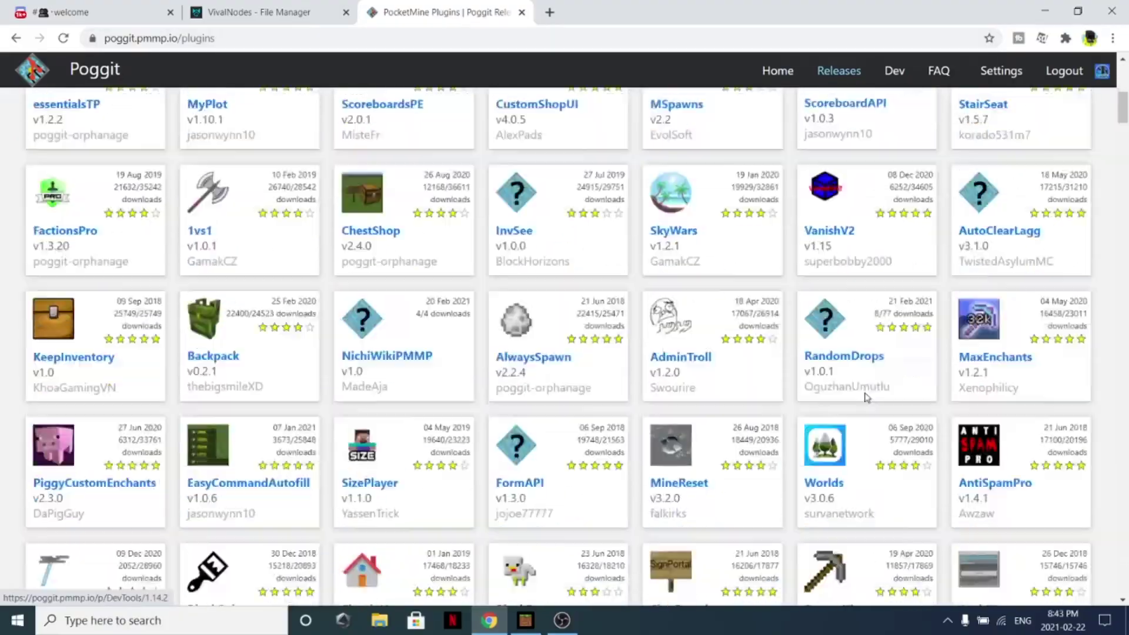
pyautogui.scroll(-20, 771, 476)
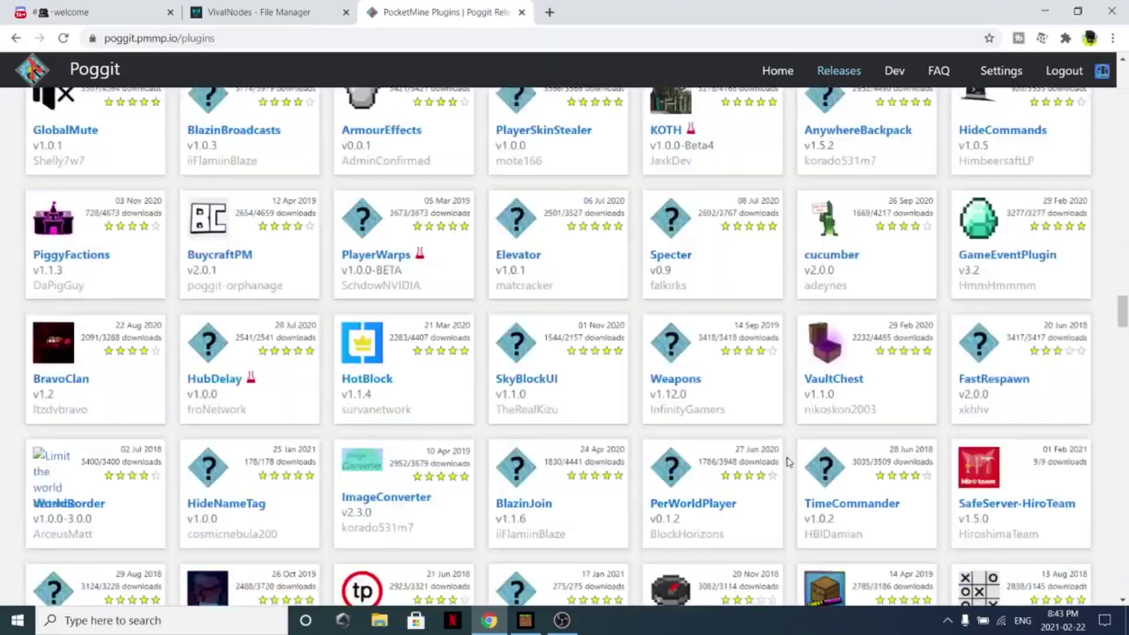
pyautogui.scroll(-20, 815, 470)
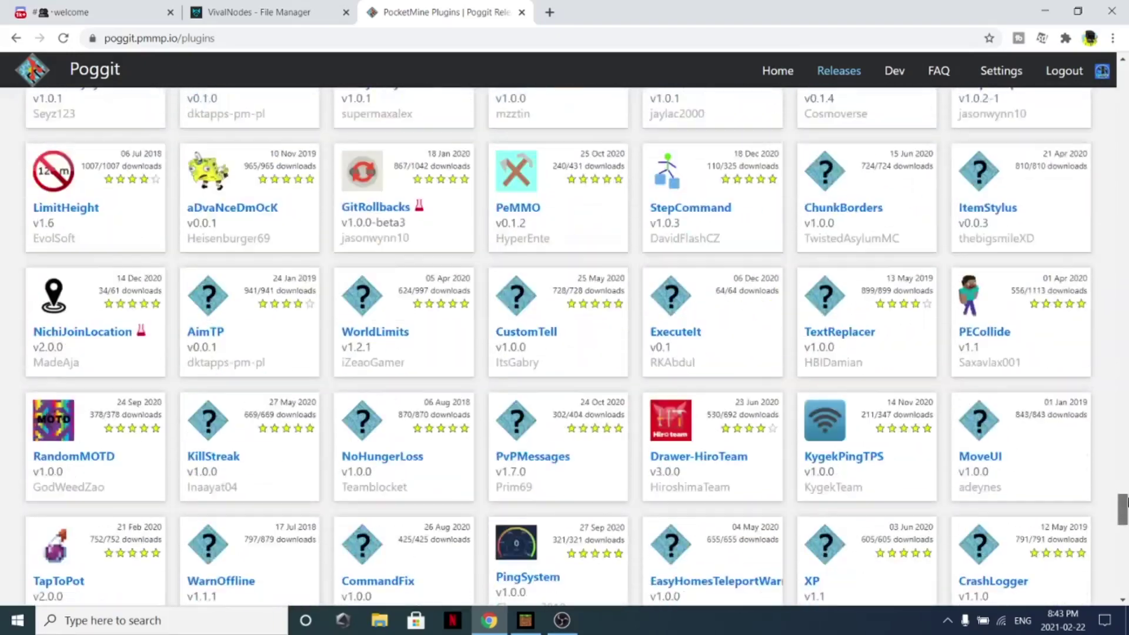
pyautogui.scroll(20, 1126, 347)
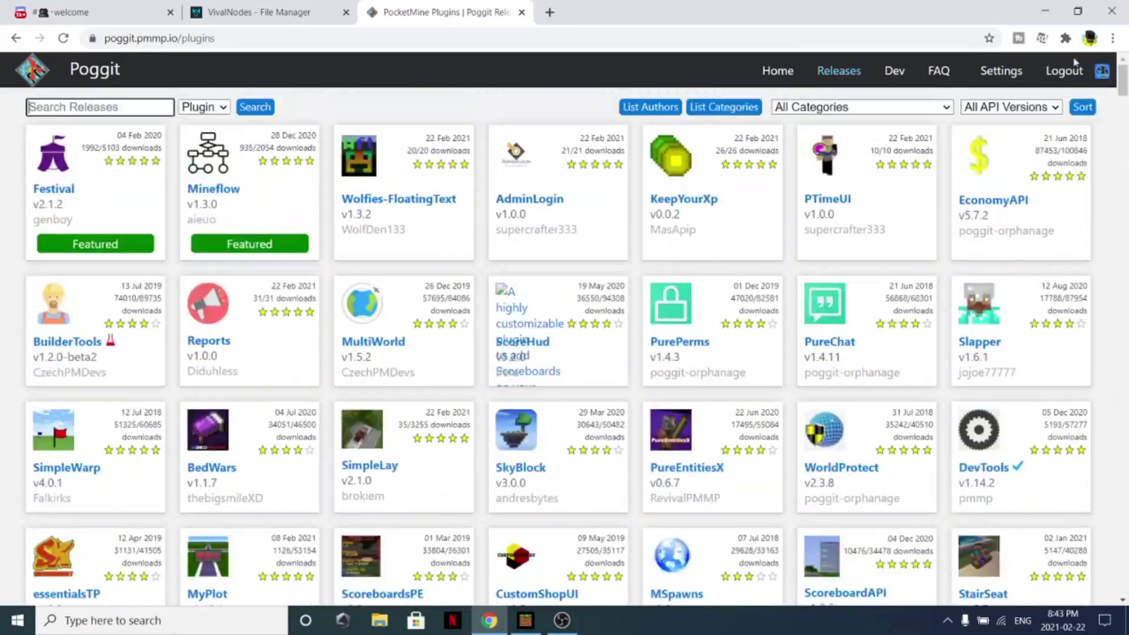
pyautogui.click(894, 72)
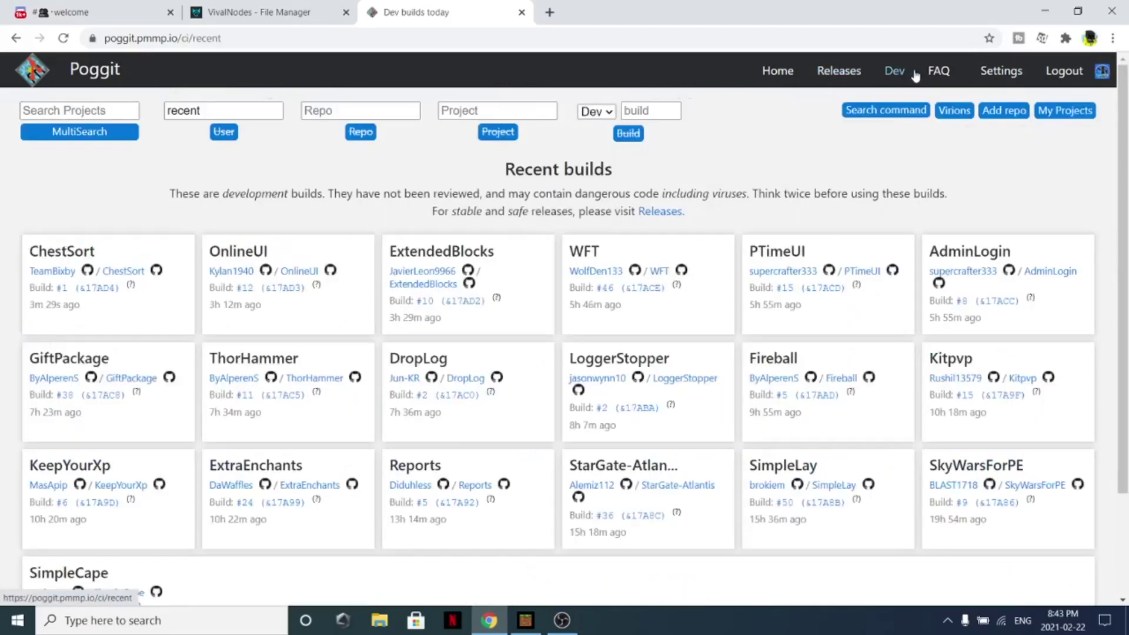
pyautogui.click(25, 111)
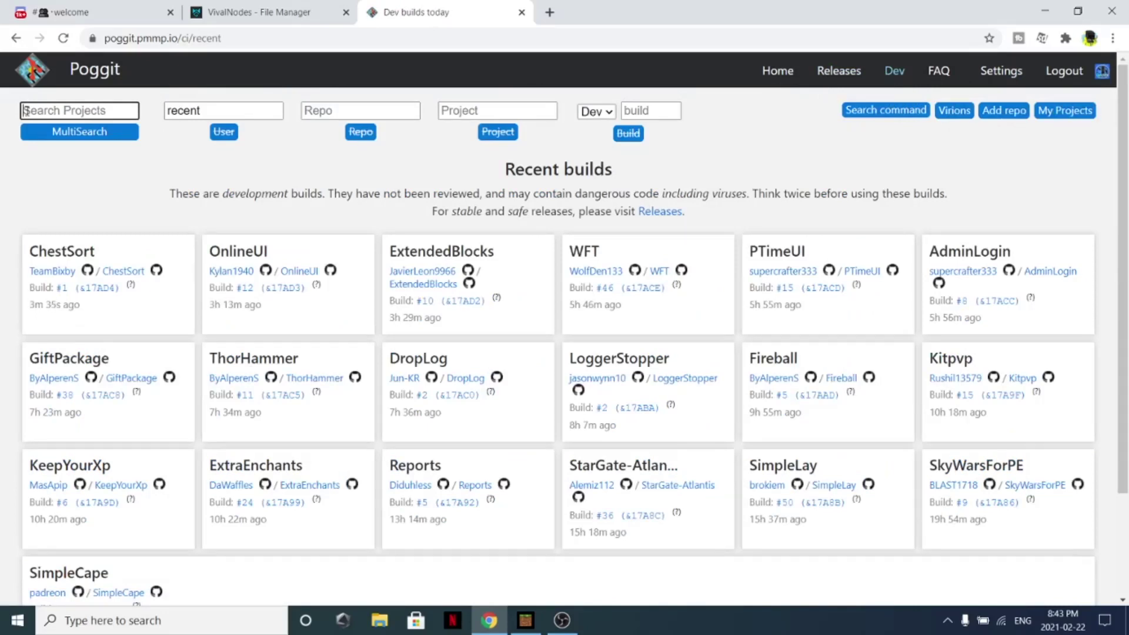
pyautogui.scroll(-1, 457, 476)
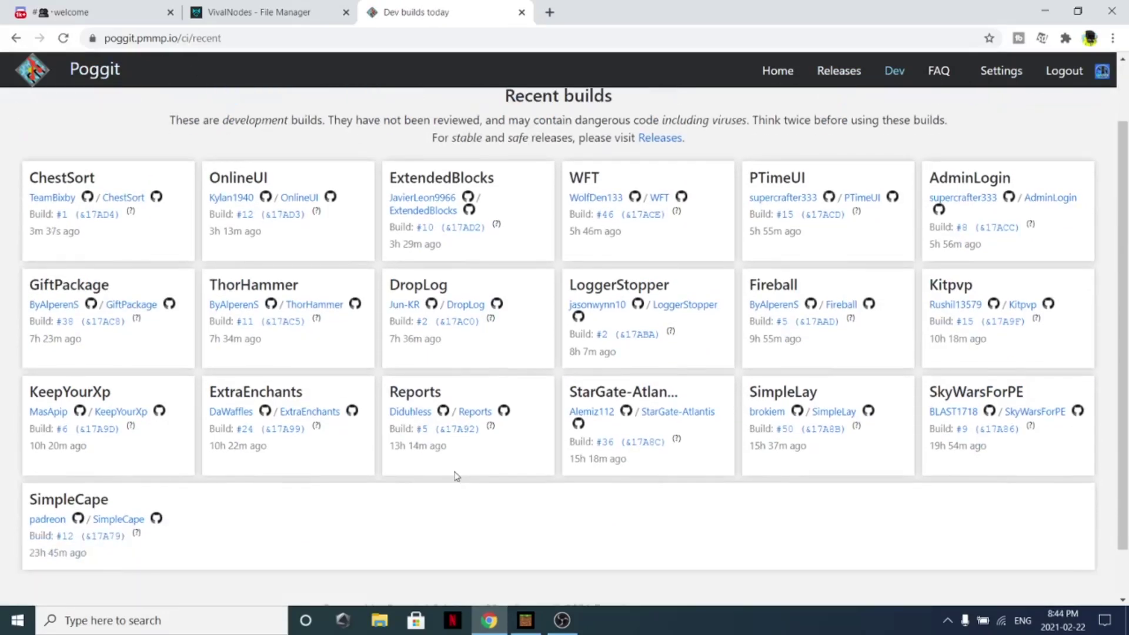
pyautogui.scroll(1, 773, 243)
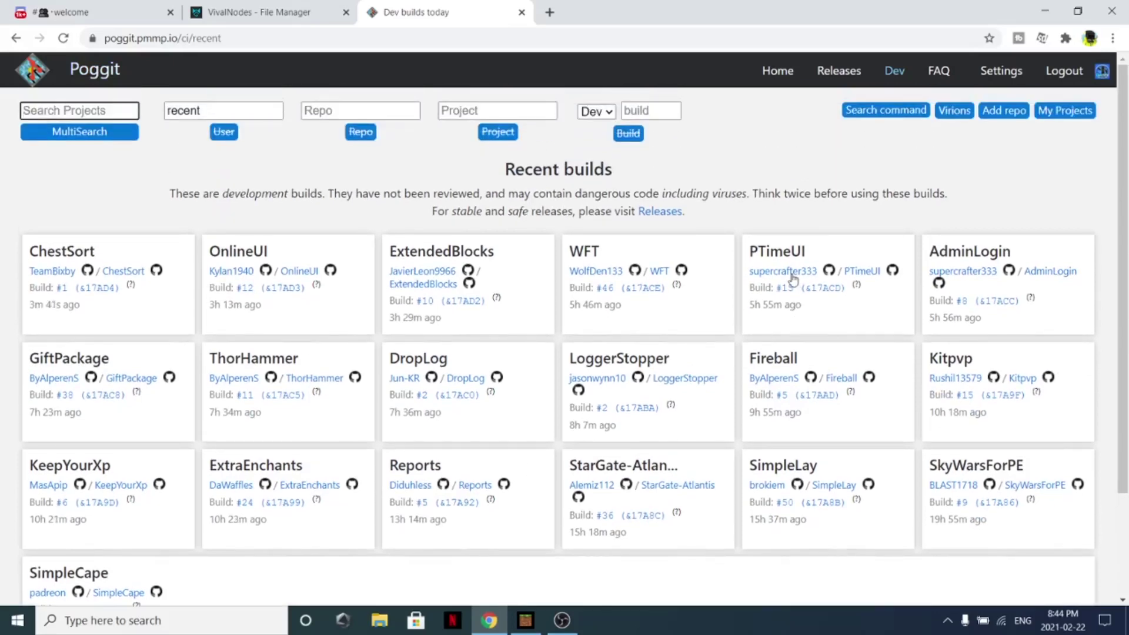
# Replace the dev builds tab with a fresh Poggit tab showing the Releases page
pyautogui.middleClick(482, 7)
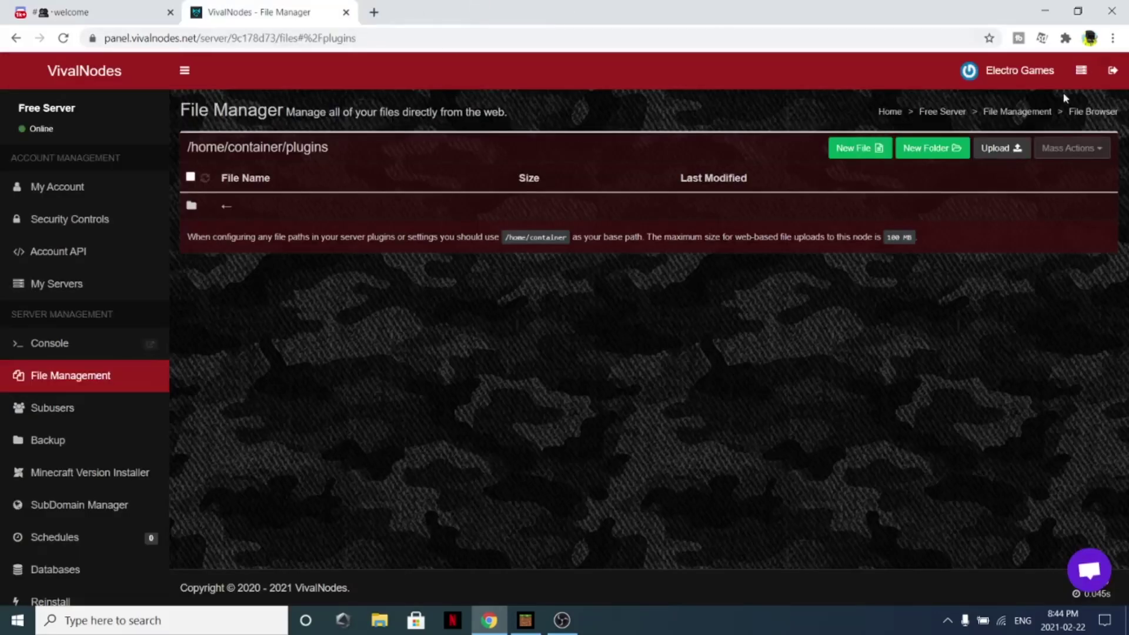
pyautogui.click(374, 13)
pyautogui.write('pog')
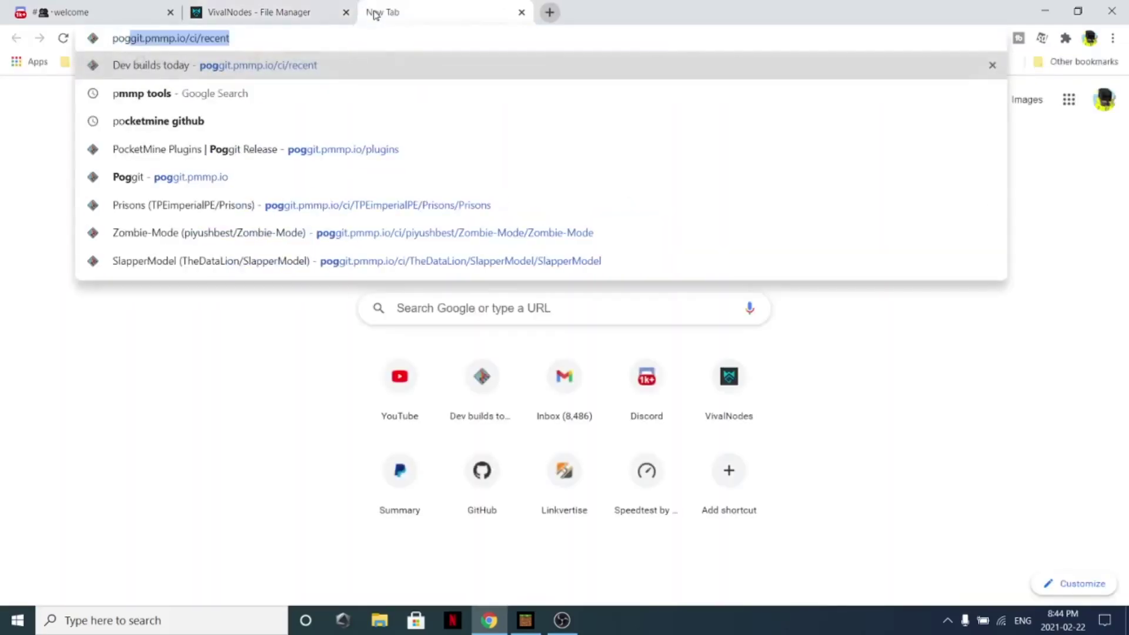
pyautogui.press('Return')
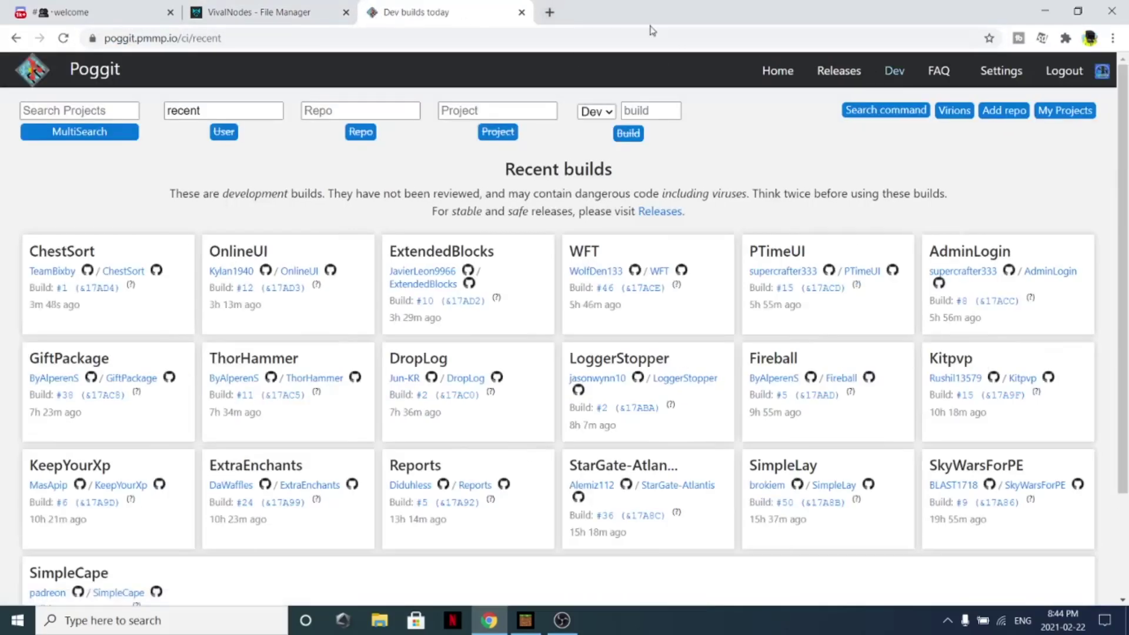
pyautogui.click(846, 71)
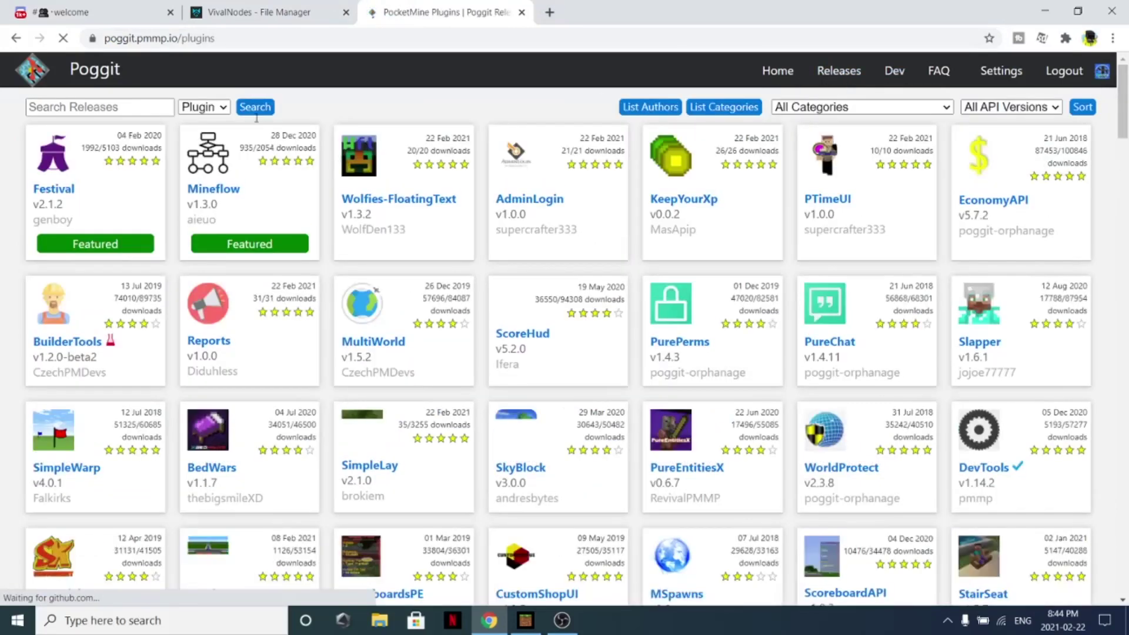
# Search Poggit releases for 'factions' and open FactionsPE in a background tab
pyautogui.click(157, 107)
pyautogui.write('factions')
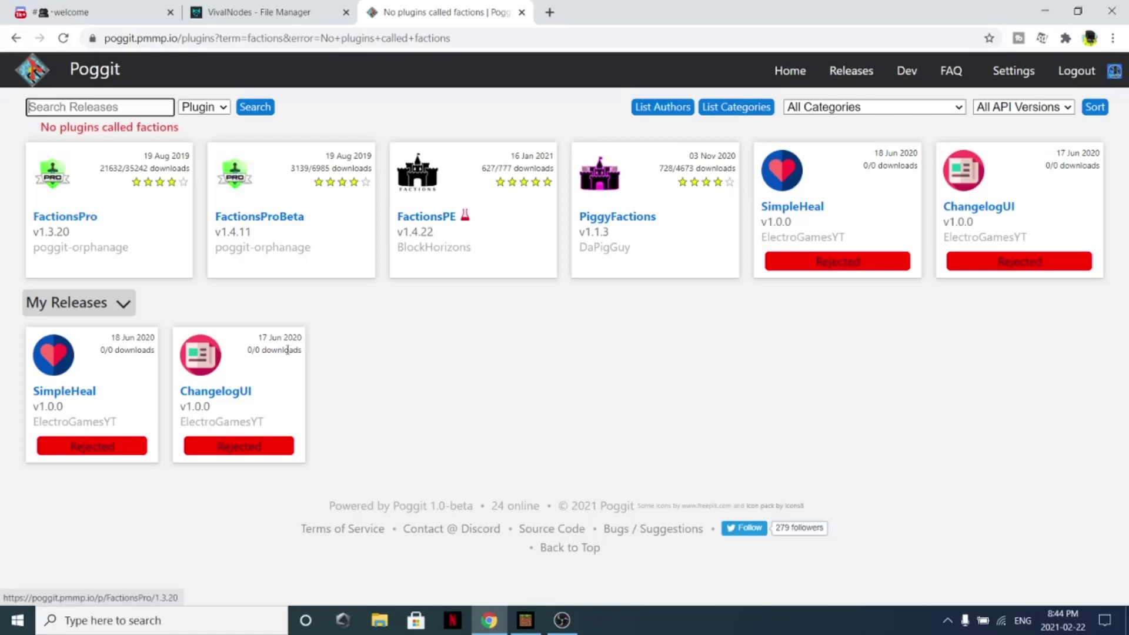
pyautogui.middleClick(417, 176)
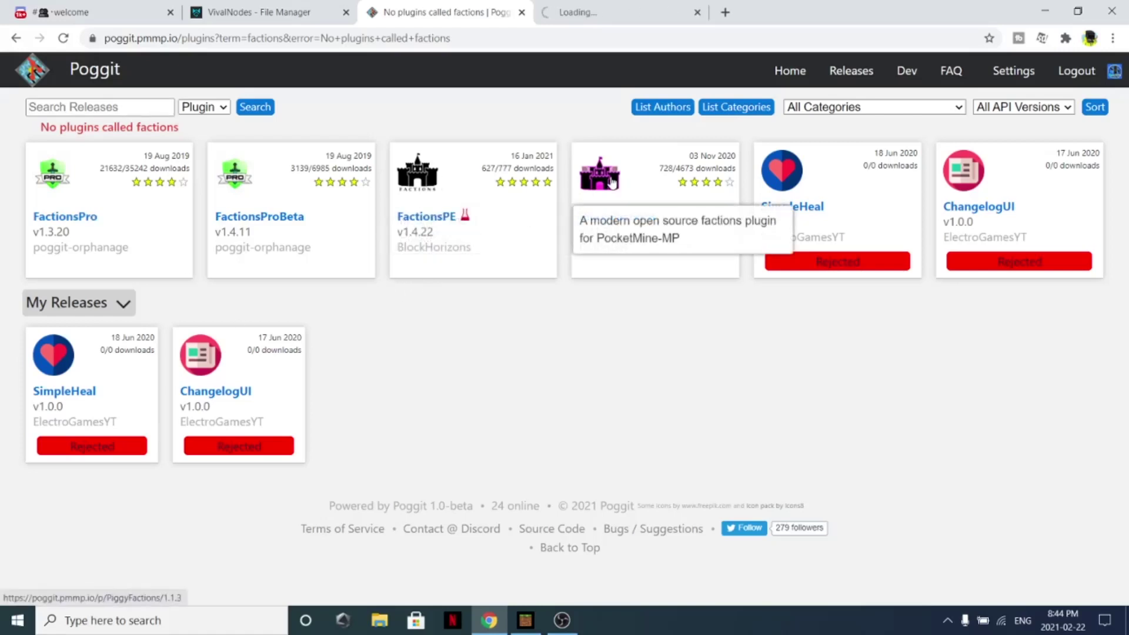
# Compare the FactionsPE and PiggyFactions plugin pages, then close them
pyautogui.middleClick(611, 182)
pyautogui.click(643, 10)
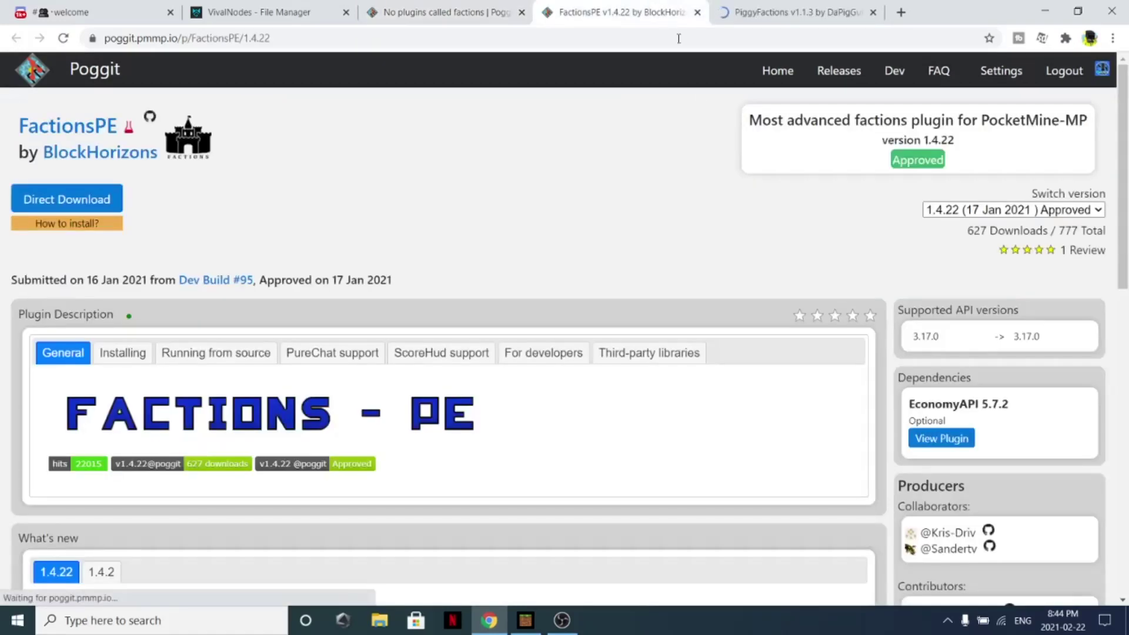
pyautogui.click(794, 10)
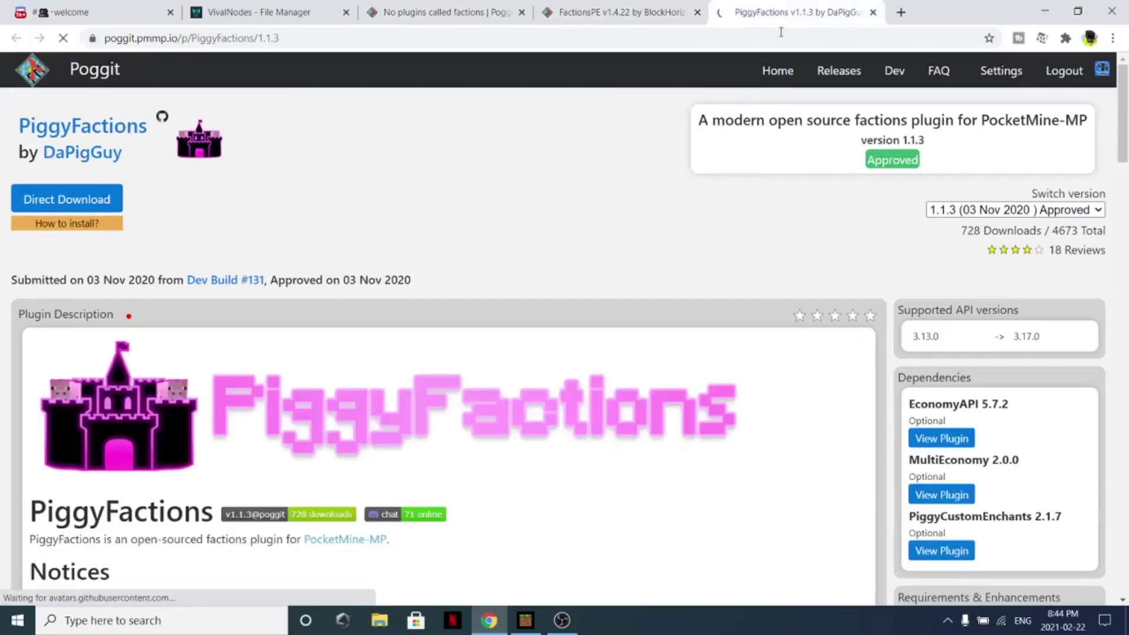
pyautogui.scroll(-15, 732, 161)
pyautogui.scroll(1, 729, 149)
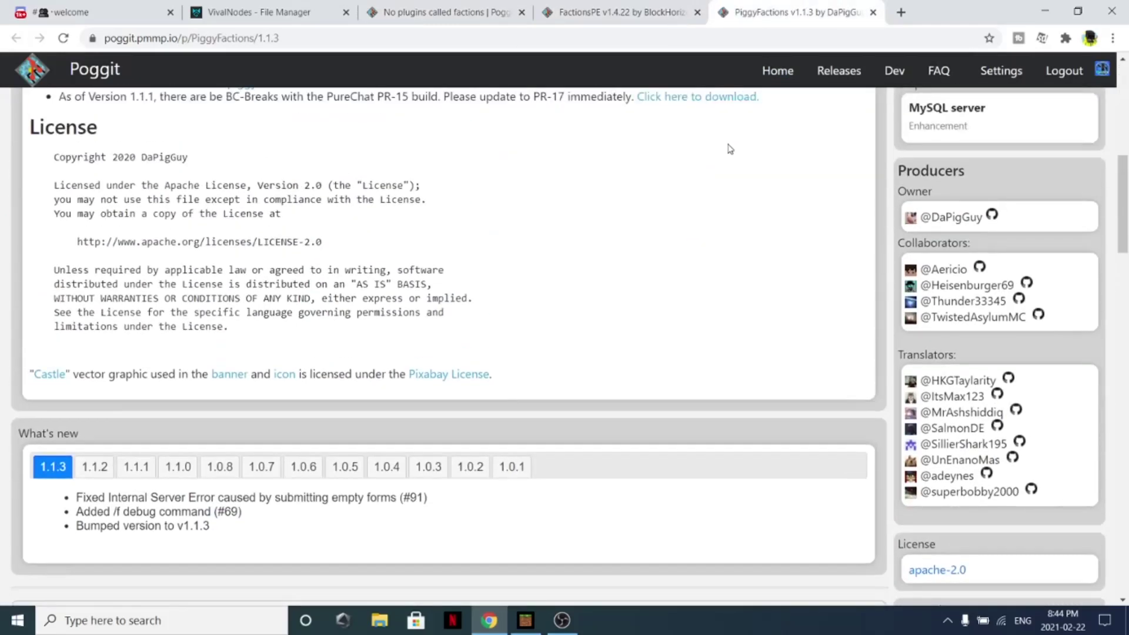
pyautogui.click(697, 11)
pyautogui.click(697, 12)
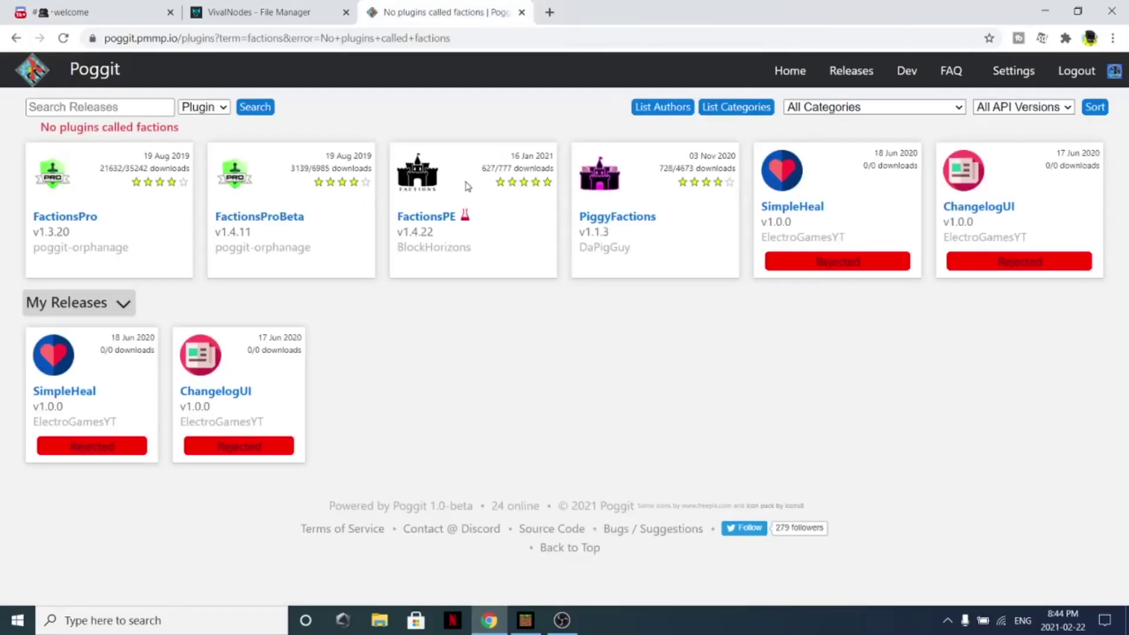
# Download FactionsPE.phar from its plugin page and close that tab
pyautogui.moveTo(466, 213)
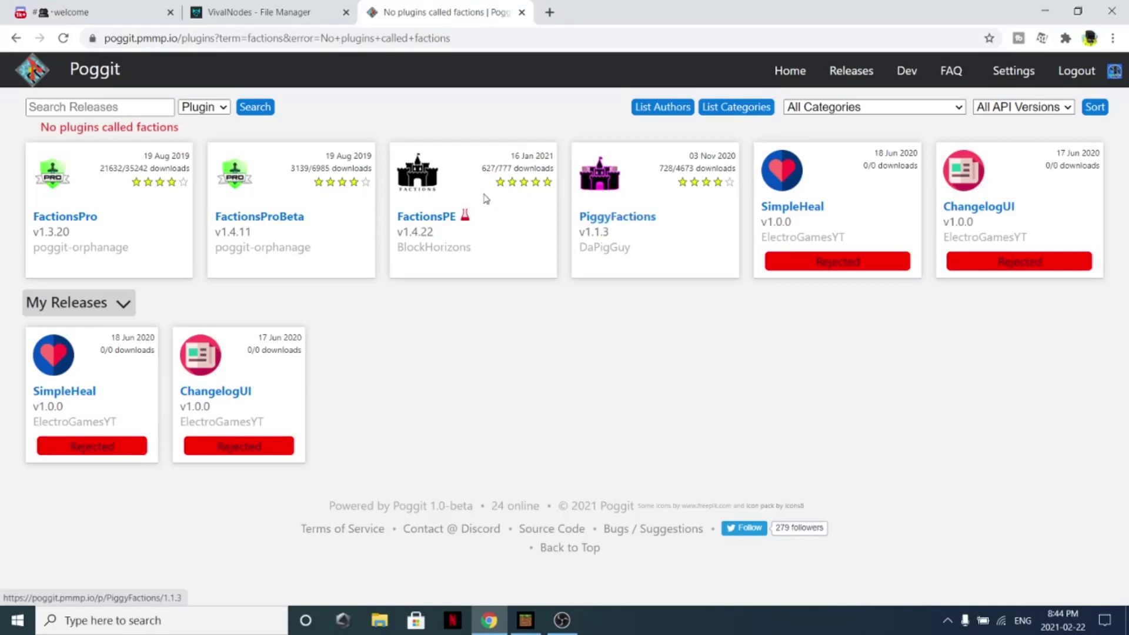
pyautogui.click(430, 213)
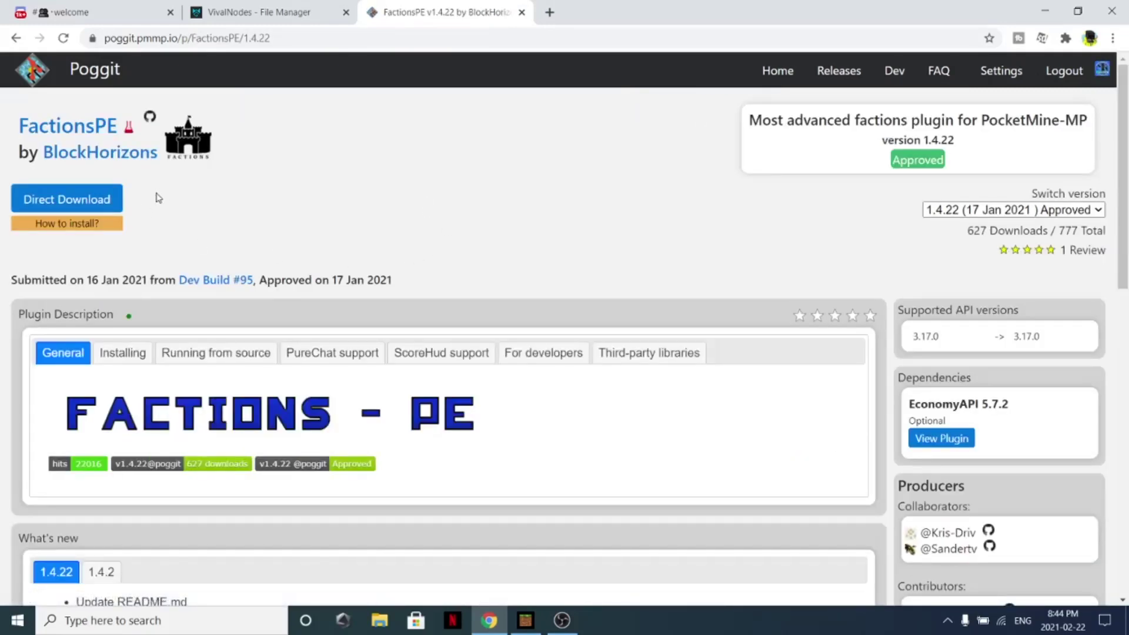
pyautogui.moveTo(149, 204); pyautogui.dragTo(54, 201)
pyautogui.click(80, 206)
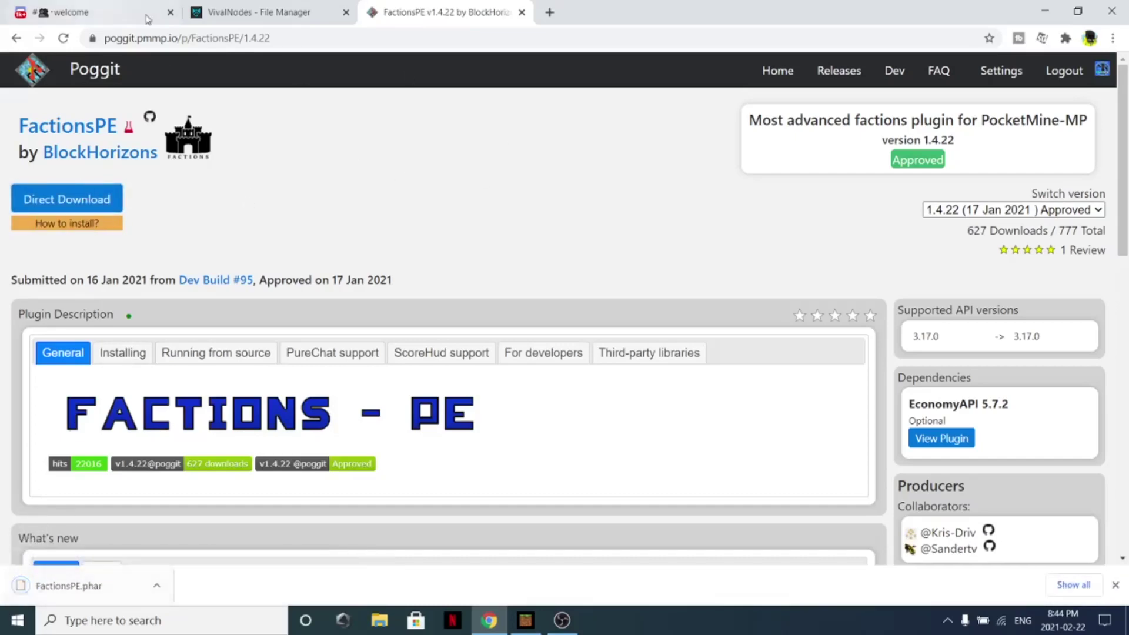
pyautogui.middleClick(372, 7)
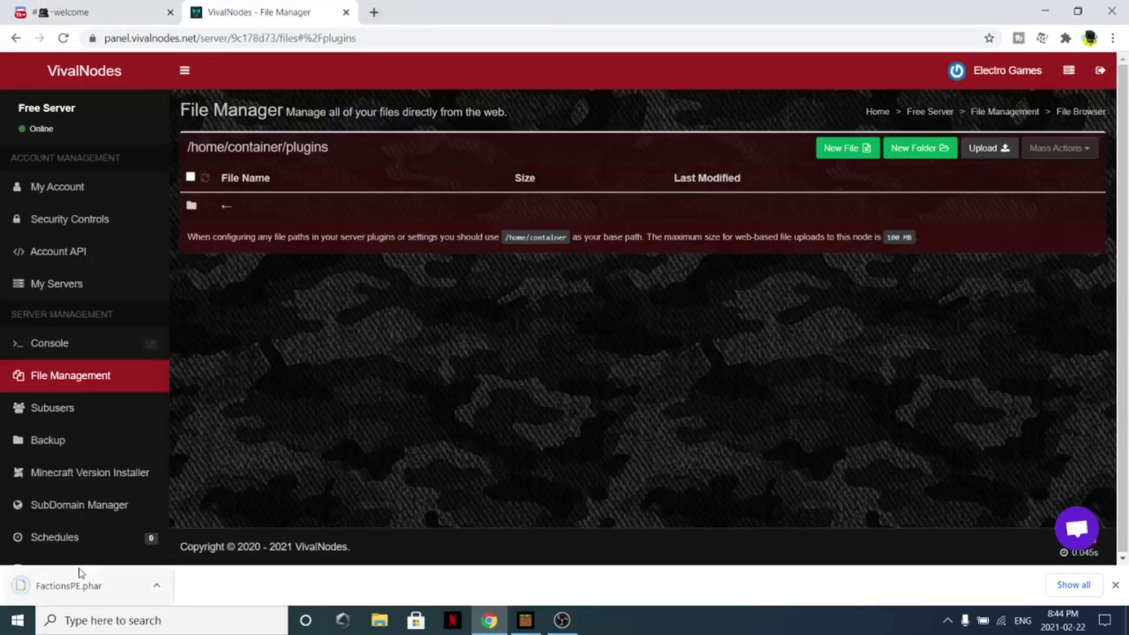
# Upload FactionsPE.phar to the plugins folder and restart the server so v1.4.22 loads
pyautogui.moveTo(69, 585); pyautogui.dragTo(430, 195)
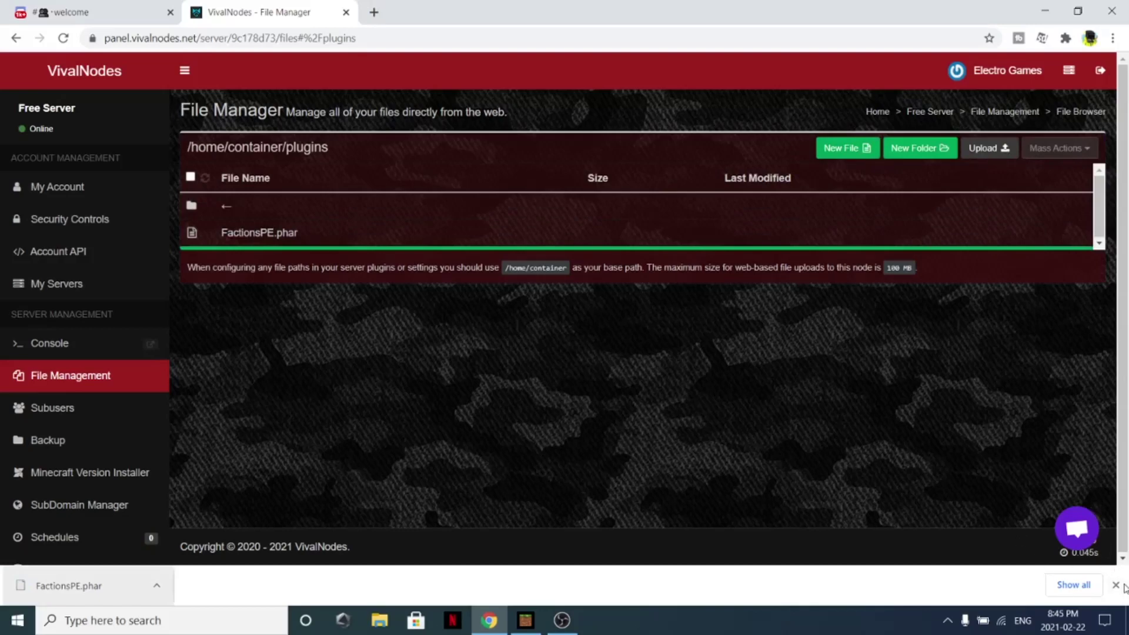
pyautogui.click(1115, 585)
pyautogui.click(78, 347)
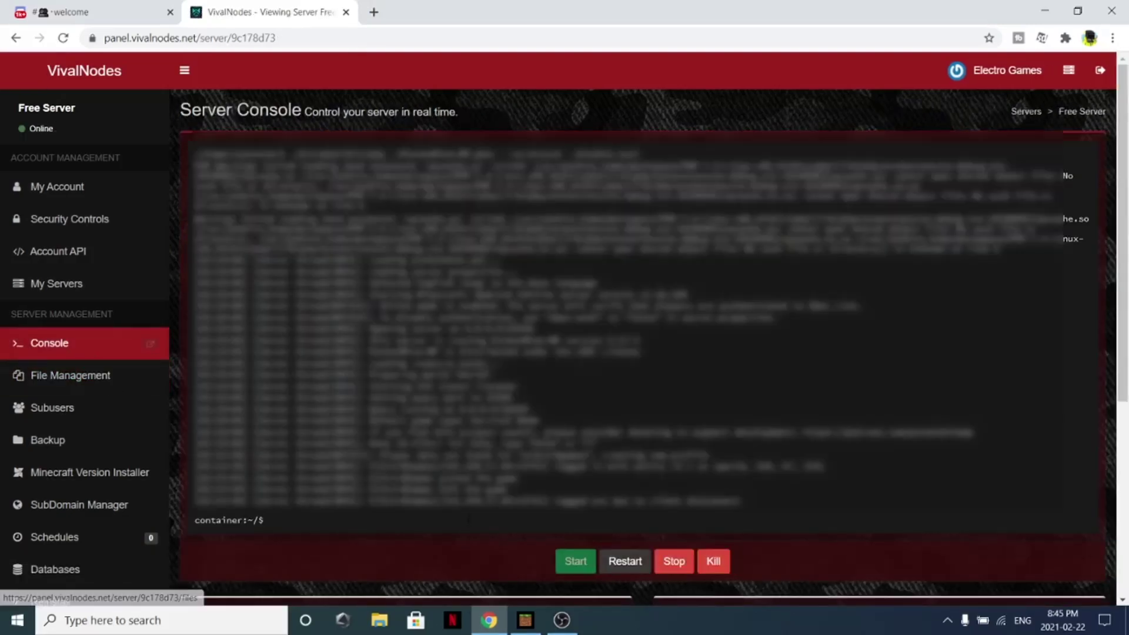
pyautogui.click(625, 563)
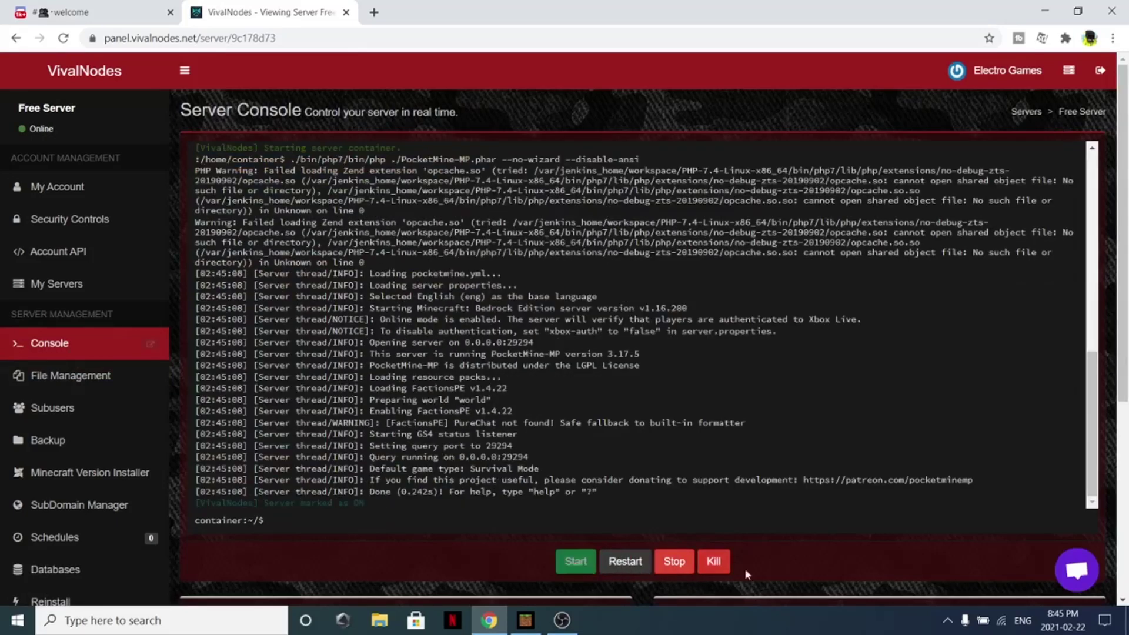
pyautogui.click(96, 375)
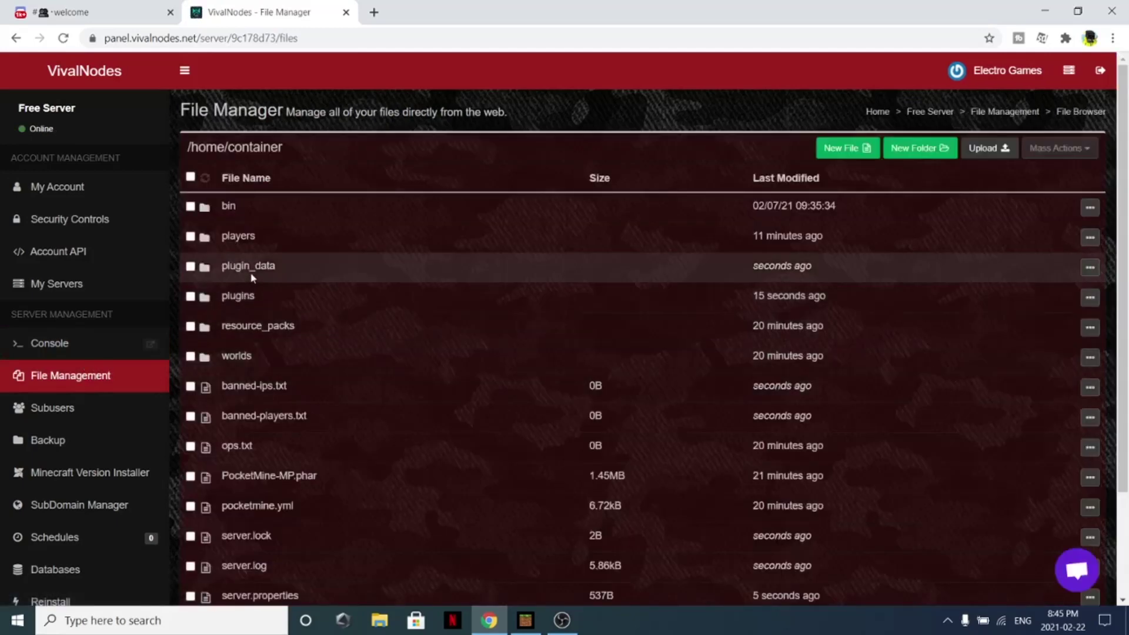
# Open FactionsPE's config.yml inside plugin_data
pyautogui.click(240, 265)
pyautogui.click(231, 241)
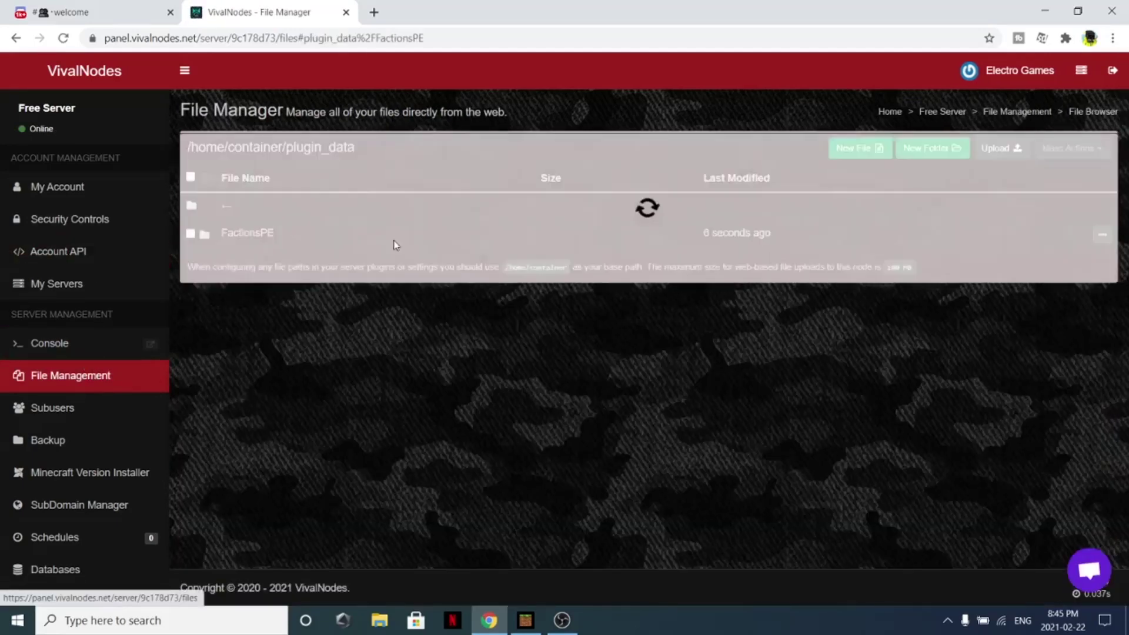
pyautogui.click(254, 383)
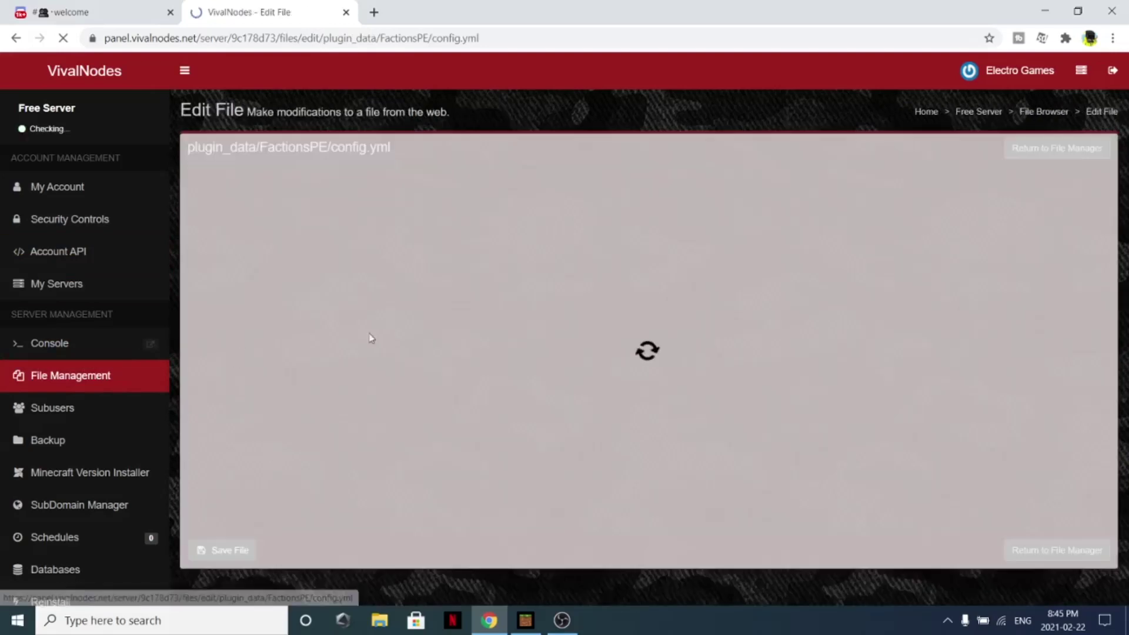
pyautogui.click(110, 350)
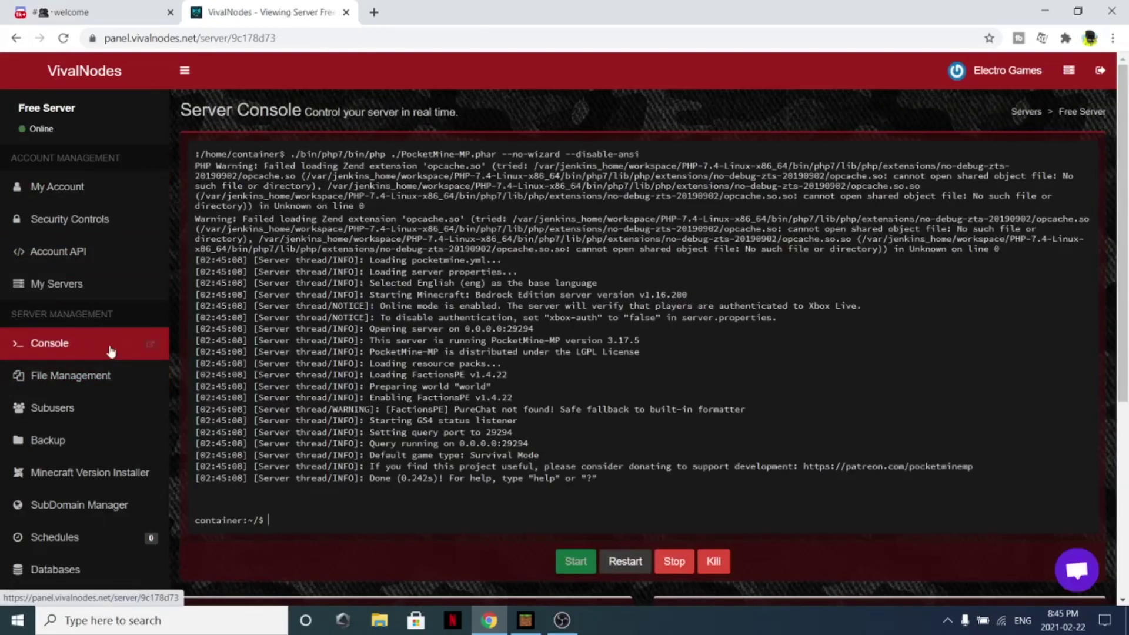
pyautogui.click(89, 73)
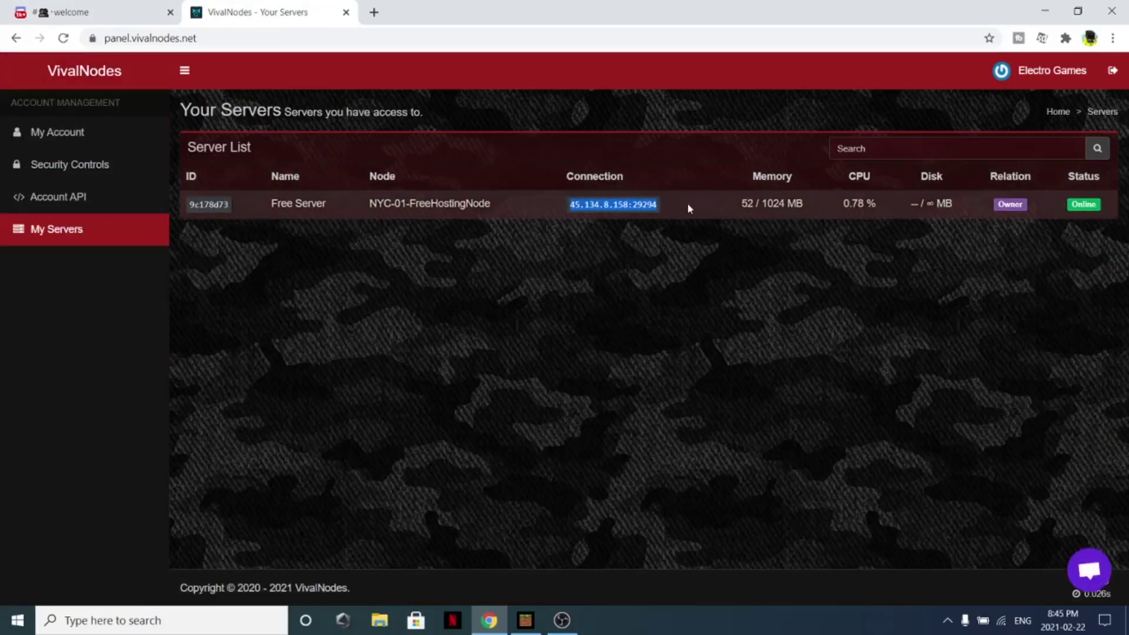
pyautogui.click(525, 620)
pyautogui.press('Escape')
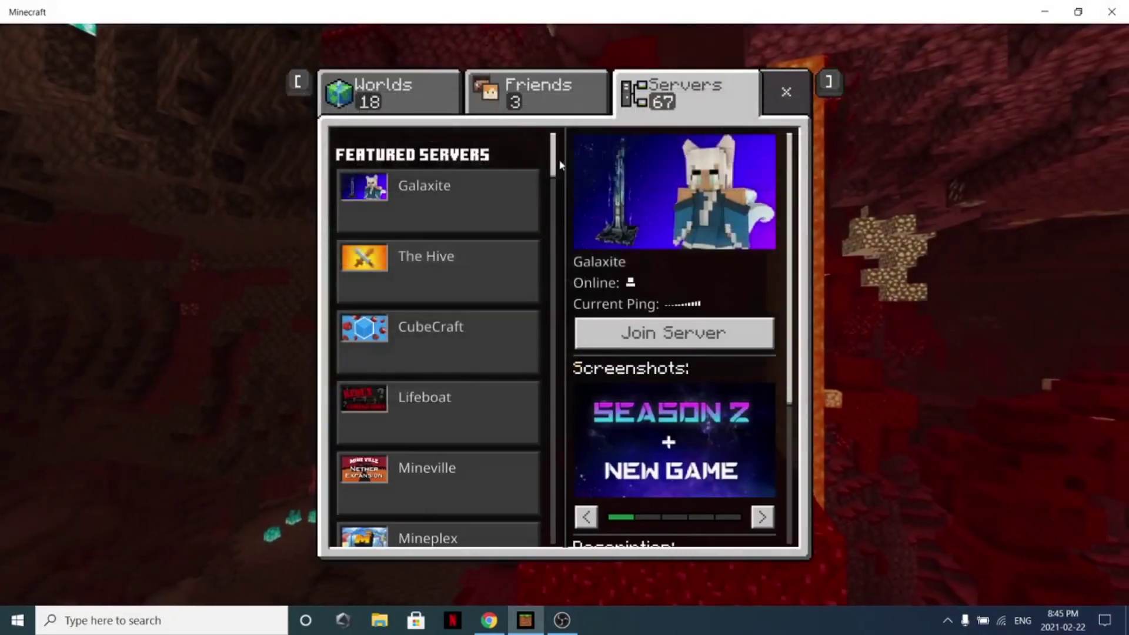
# Add external server 'Free Server Test' at 45.134.8.158, port 29294, and join it
pyautogui.moveTo(553, 156); pyautogui.dragTo(565, 535)
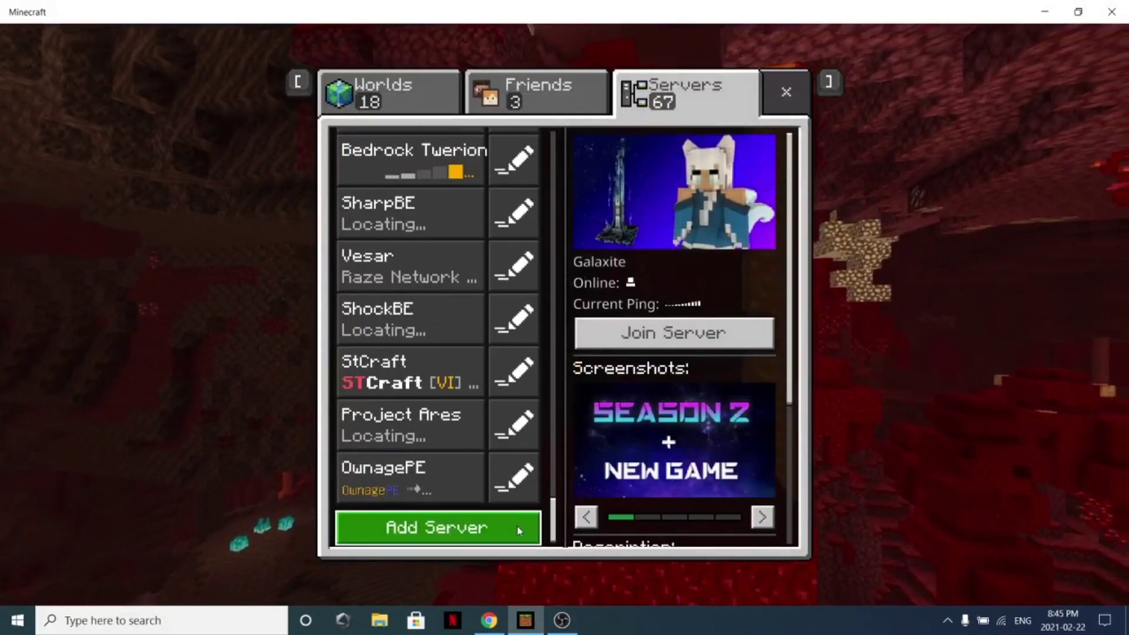
pyautogui.click(517, 525)
pyautogui.click(563, 307)
pyautogui.write('45.134.8.158:29294')
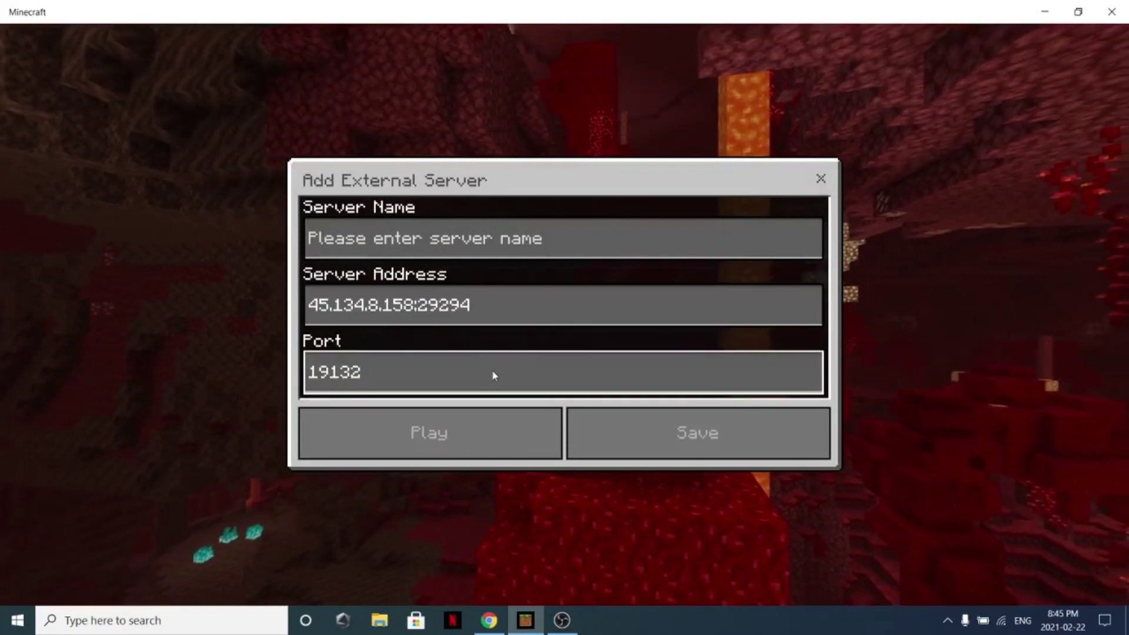
pyautogui.click(494, 374)
pyautogui.hotkey('ctrl', 'a')
pyautogui.write('292')
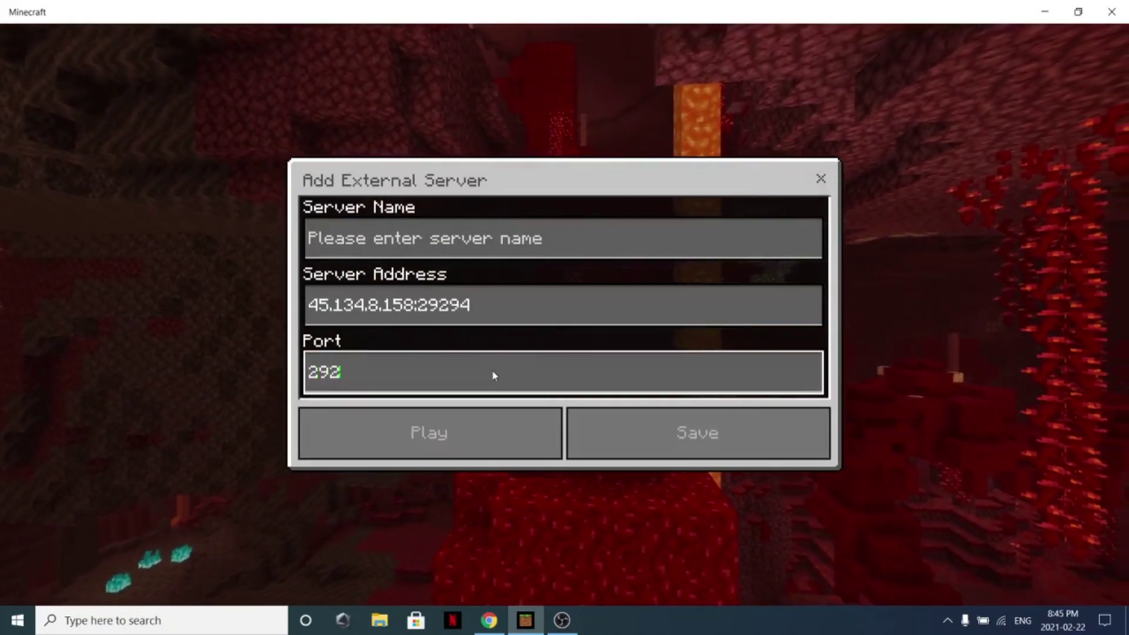
pyautogui.write('94')
pyautogui.click(579, 321)
pyautogui.press('BackSpace')
pyautogui.press('BackSpace')
pyautogui.press('BackSpace')
pyautogui.press('BackSpace')
pyautogui.press('BackSpace')
pyautogui.press('BackSpace')
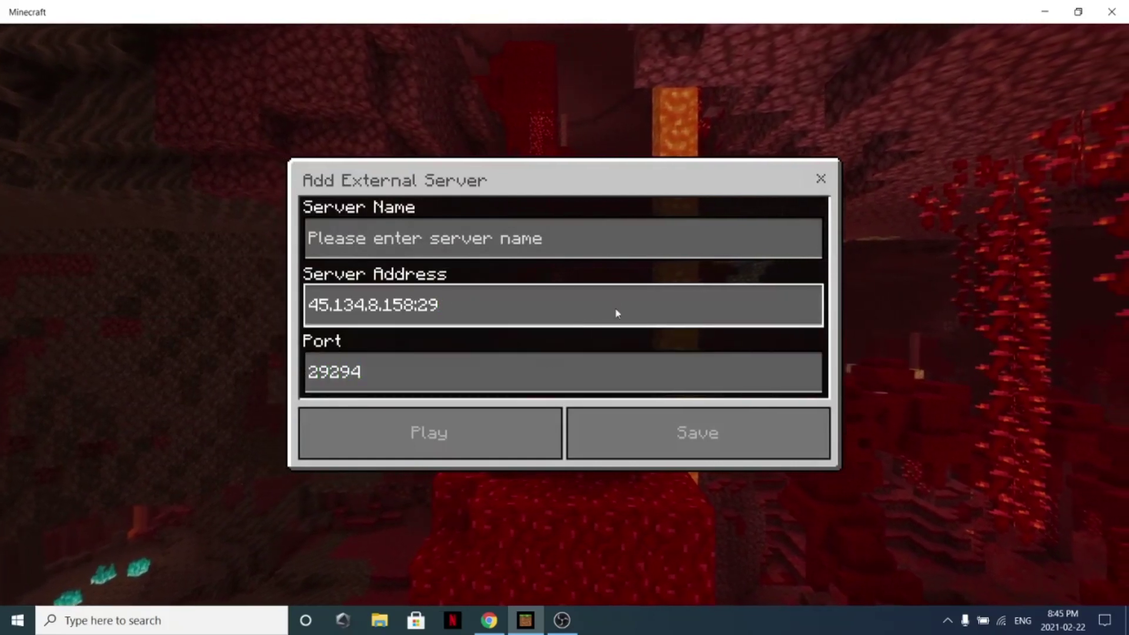
pyautogui.click(528, 256)
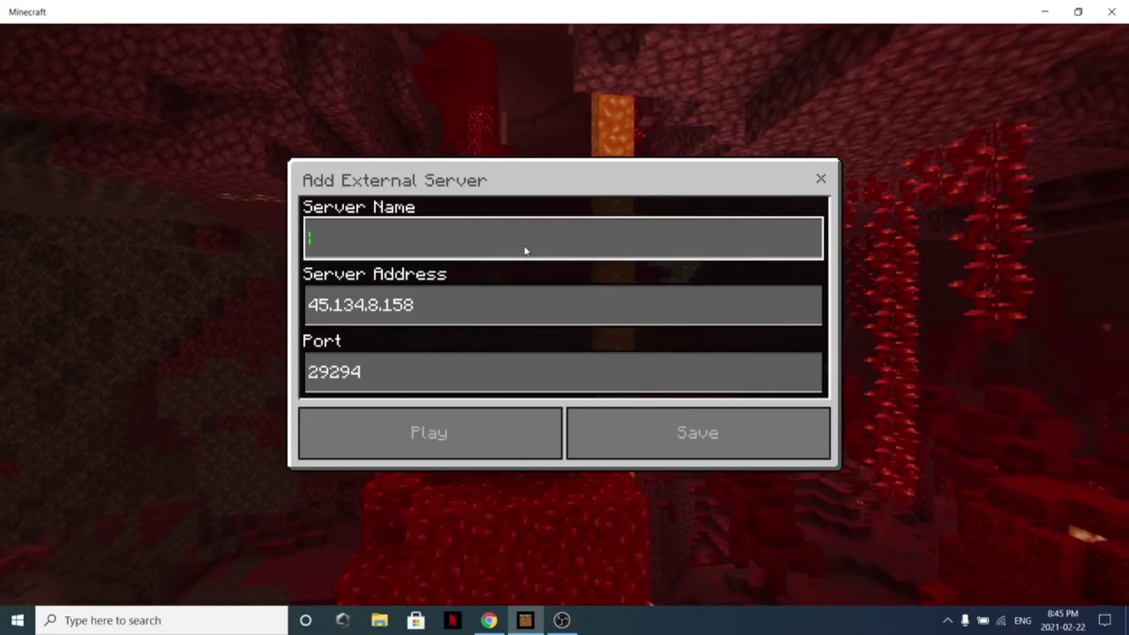
pyautogui.write('A')
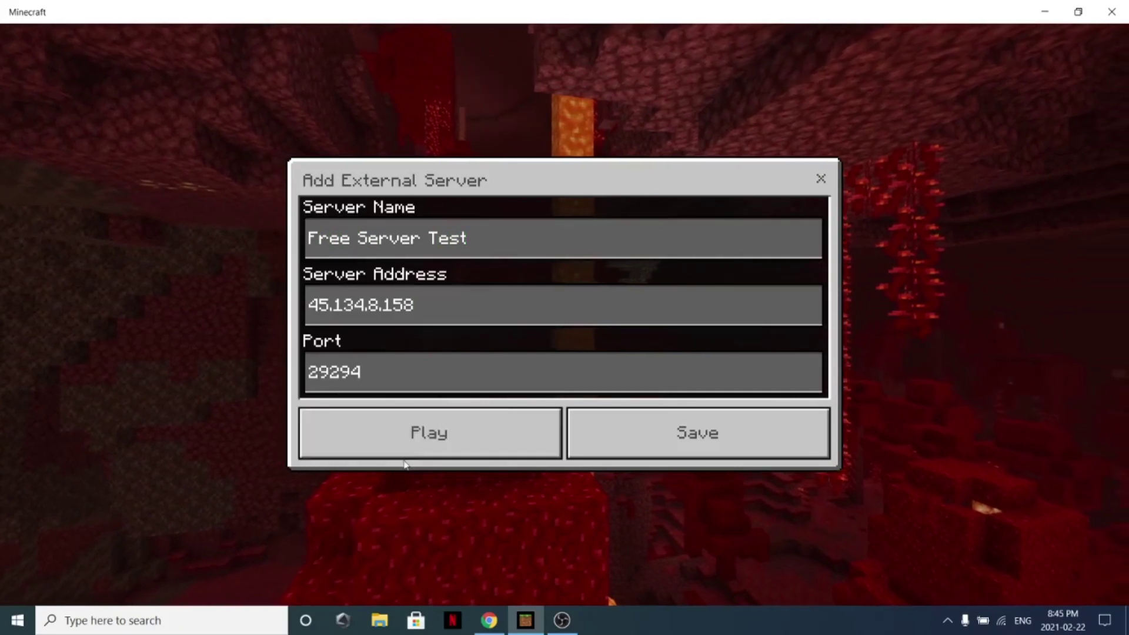
pyautogui.click(434, 439)
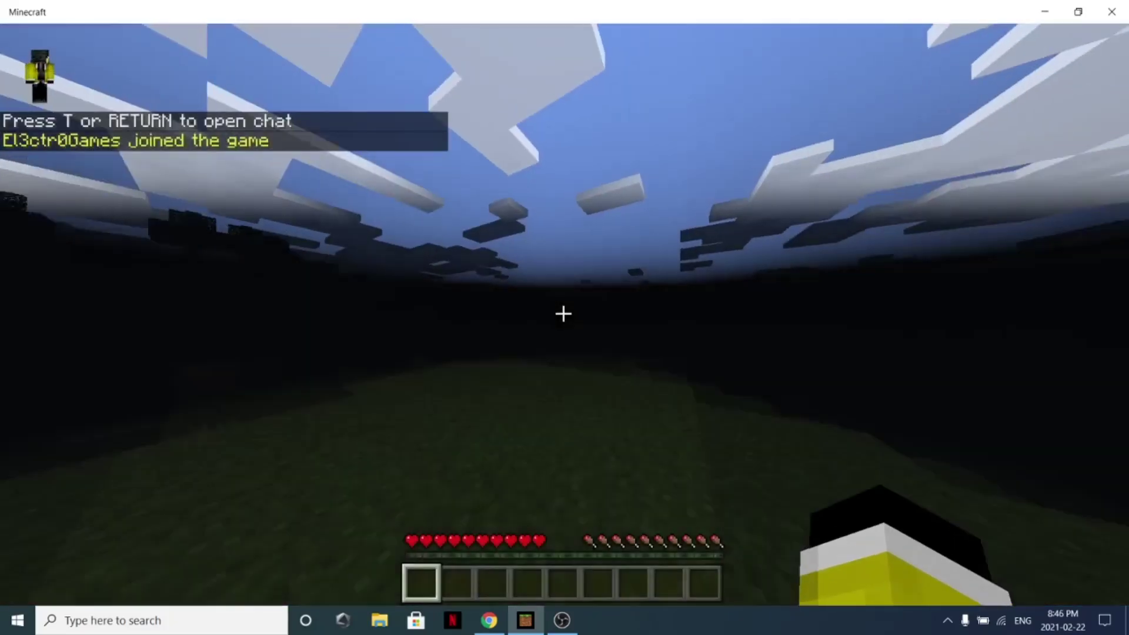
# Toggle third-person view, try the /p command (refused), and switch to VivalNodes' server list
pyautogui.press('F5')
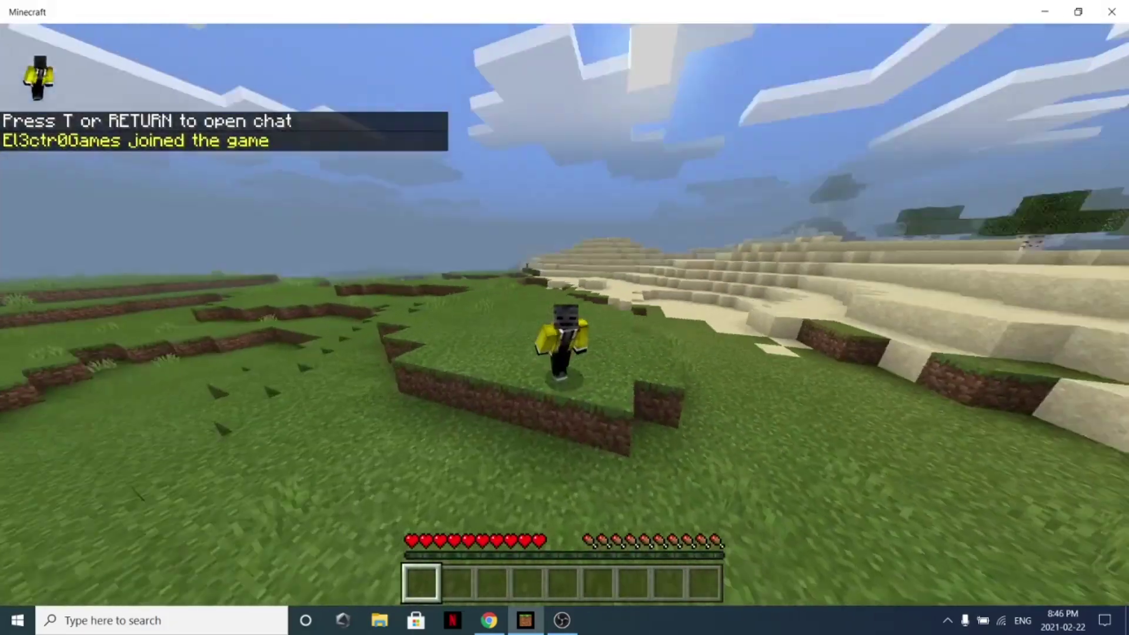
pyautogui.press('F5')
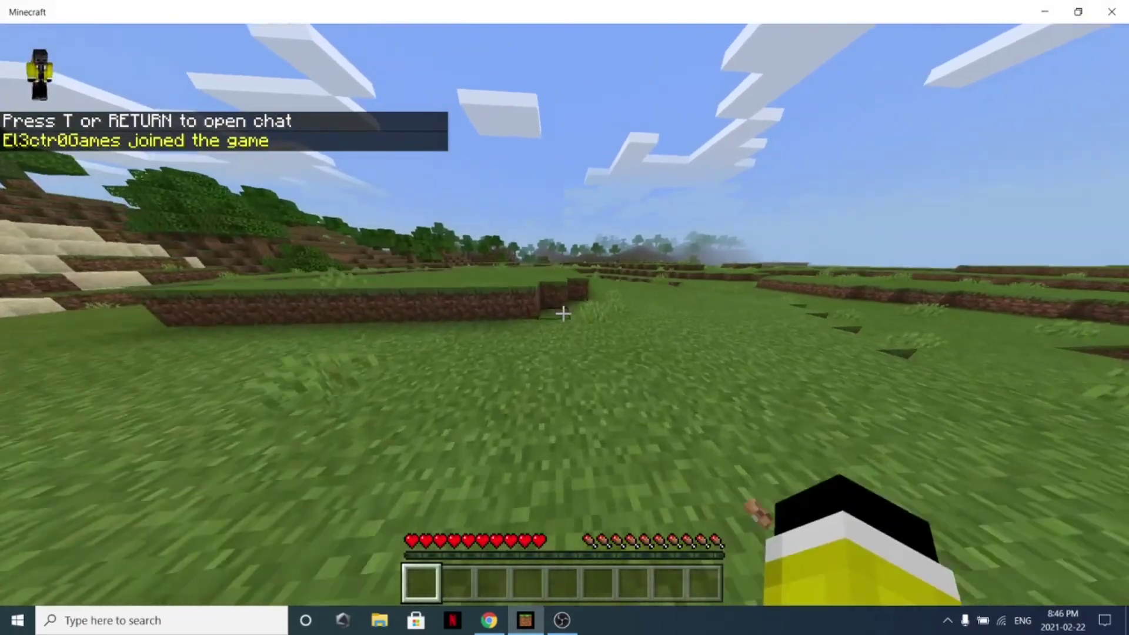
pyautogui.press('/')
pyautogui.write('pl')
pyautogui.press('Return')
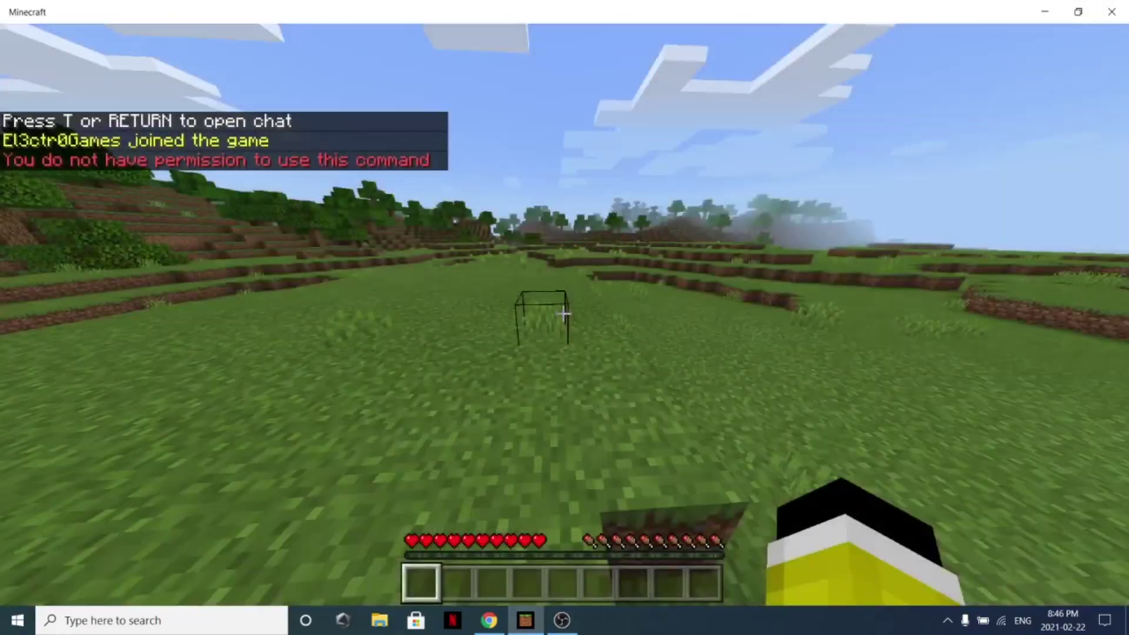
pyautogui.press('t')
pyautogui.hotkey('alt', 'Tab')
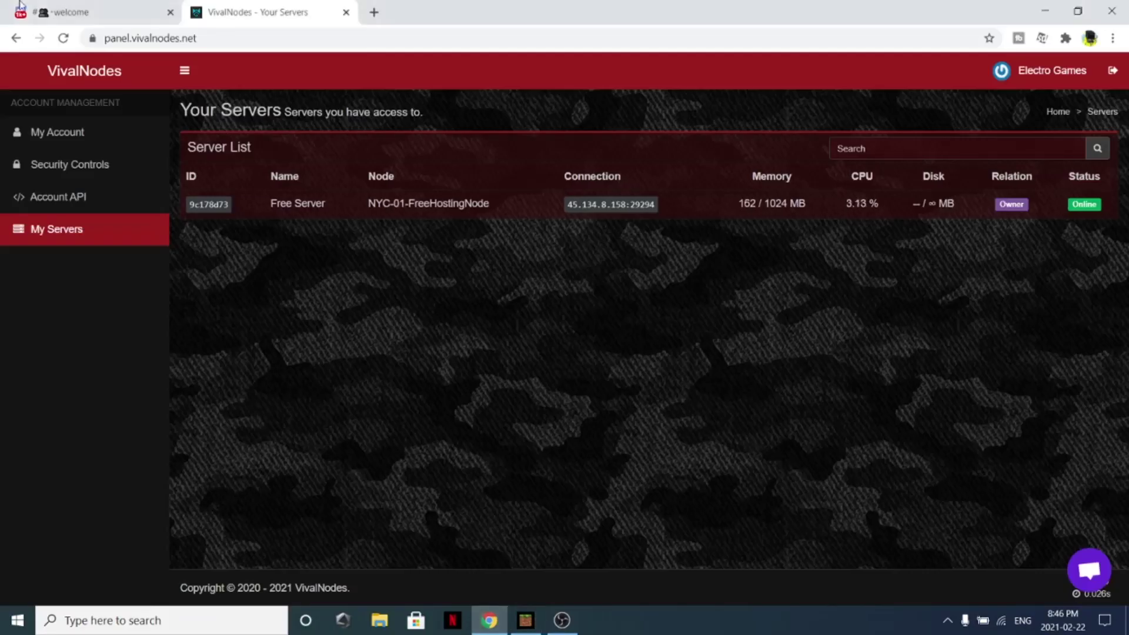
# Make the player op from the Free Server console and resume gameplay in Minecraft
pyautogui.click(300, 205)
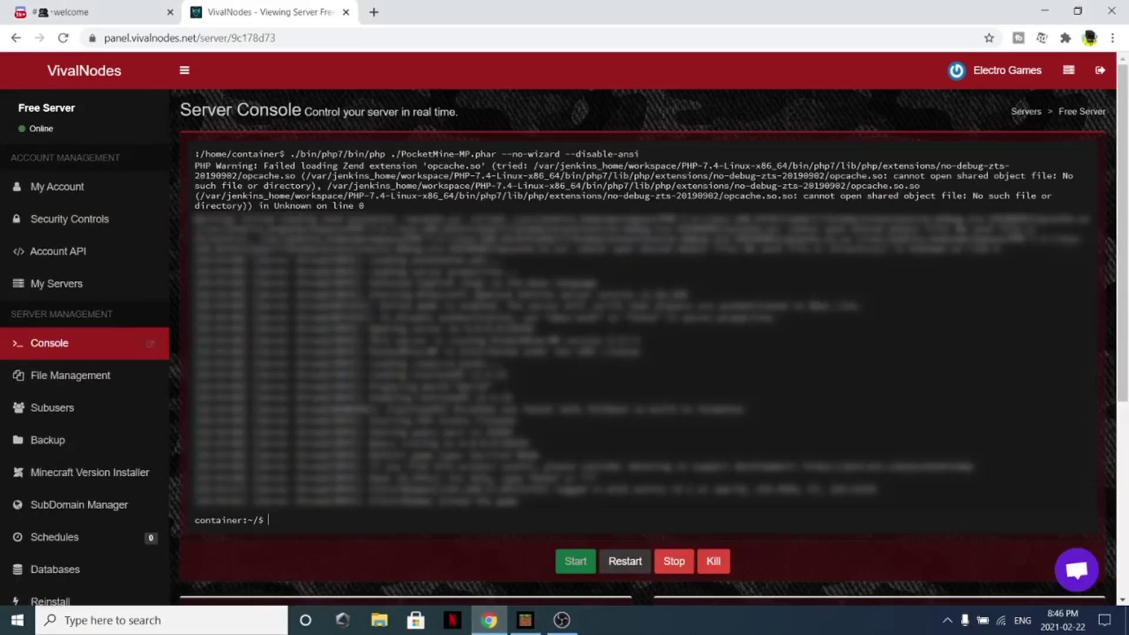
pyautogui.click(539, 627)
pyautogui.press('Escape')
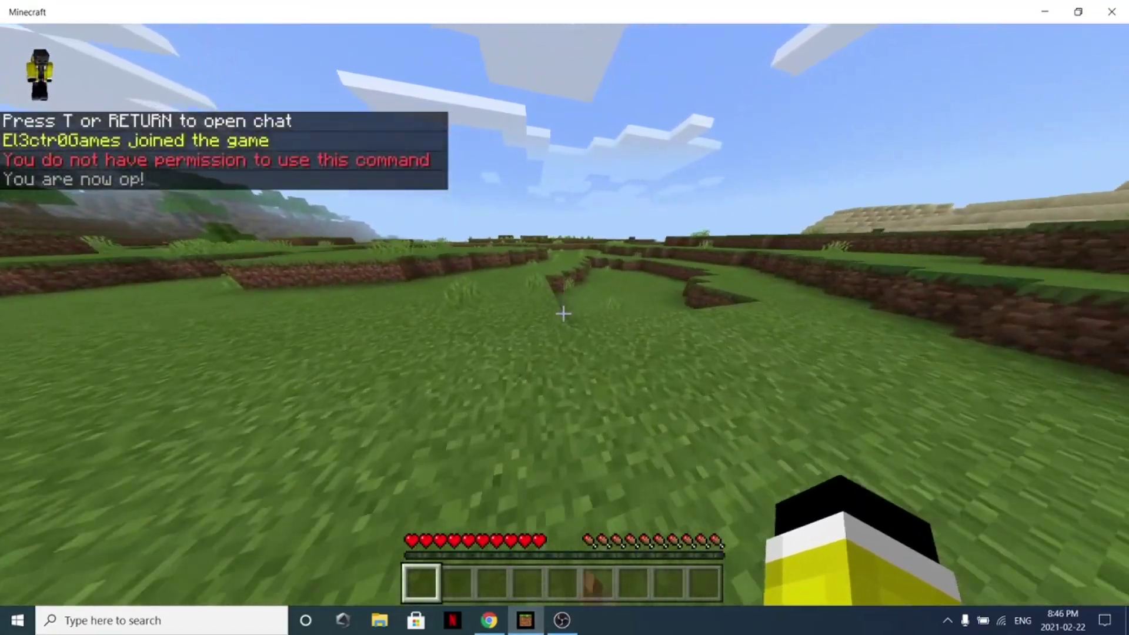
# Run /pl to confirm FactionsPE v1.4.22, then /f and /f h for help page 1 of 9
pyautogui.write('/pl')
pyautogui.press('Return')
pyautogui.press('t')
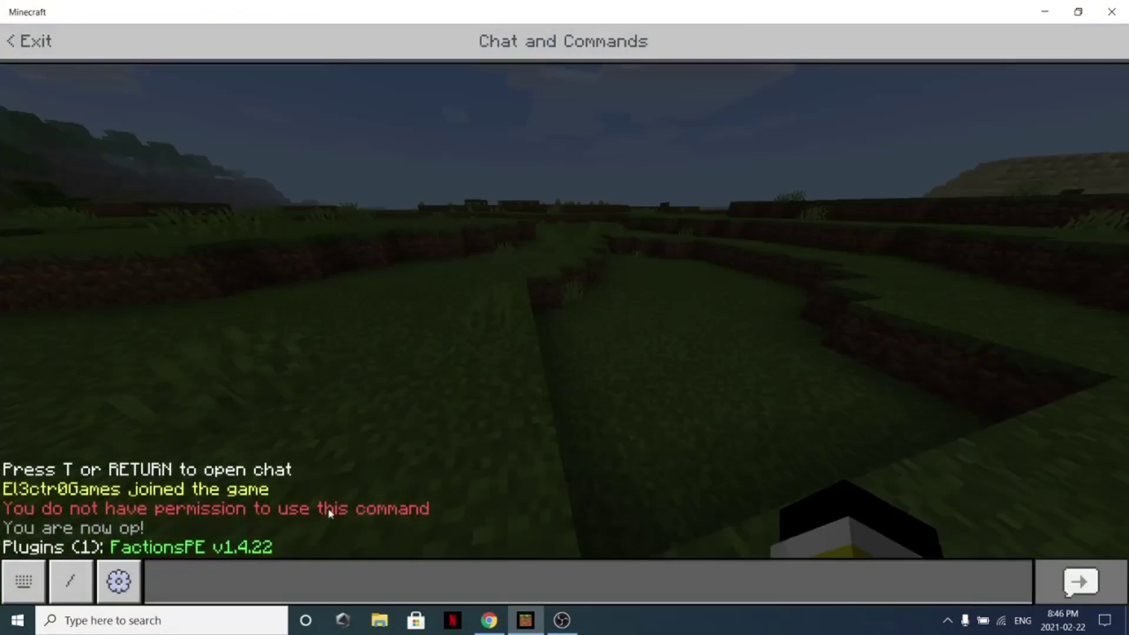
pyautogui.click(228, 565)
pyautogui.write('/f')
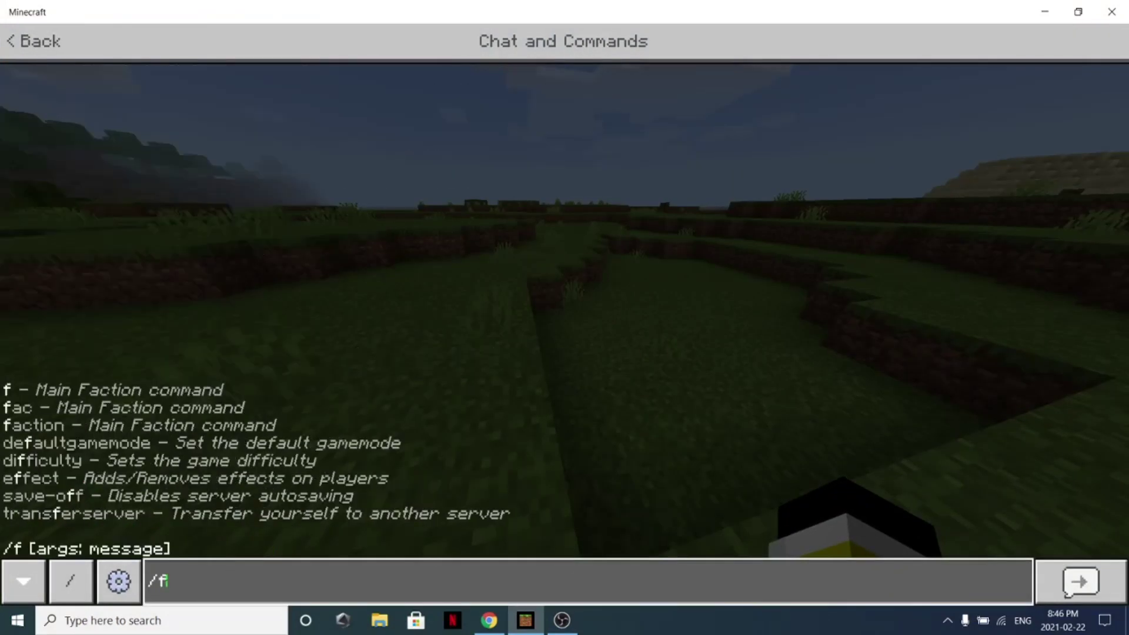
pyautogui.press('Return')
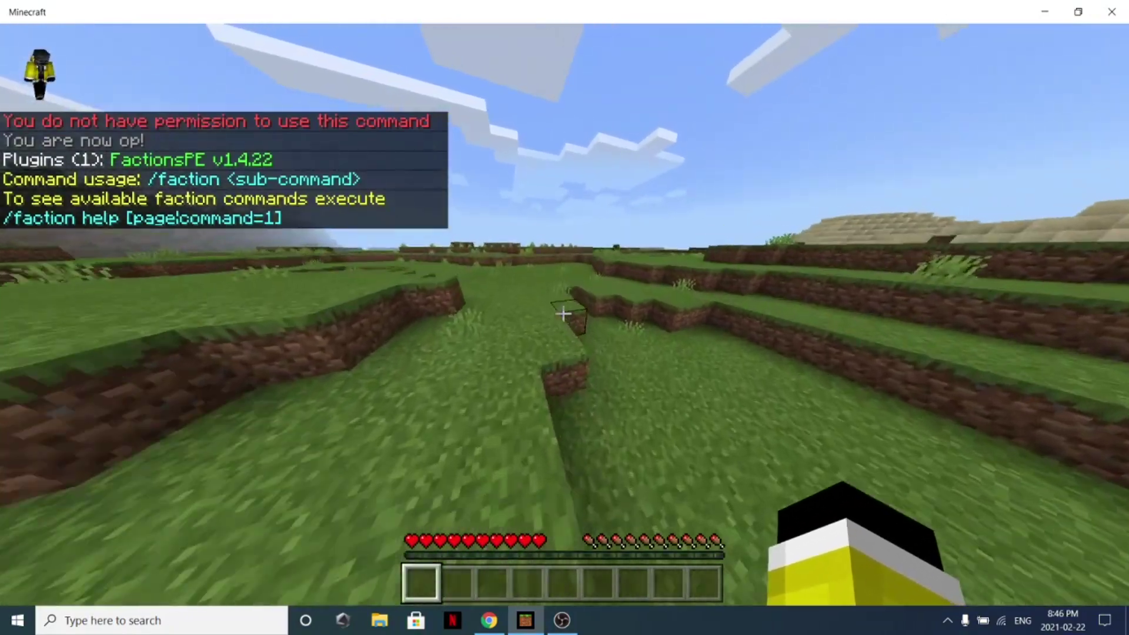
pyautogui.write('t/f h')
pyautogui.press('Return')
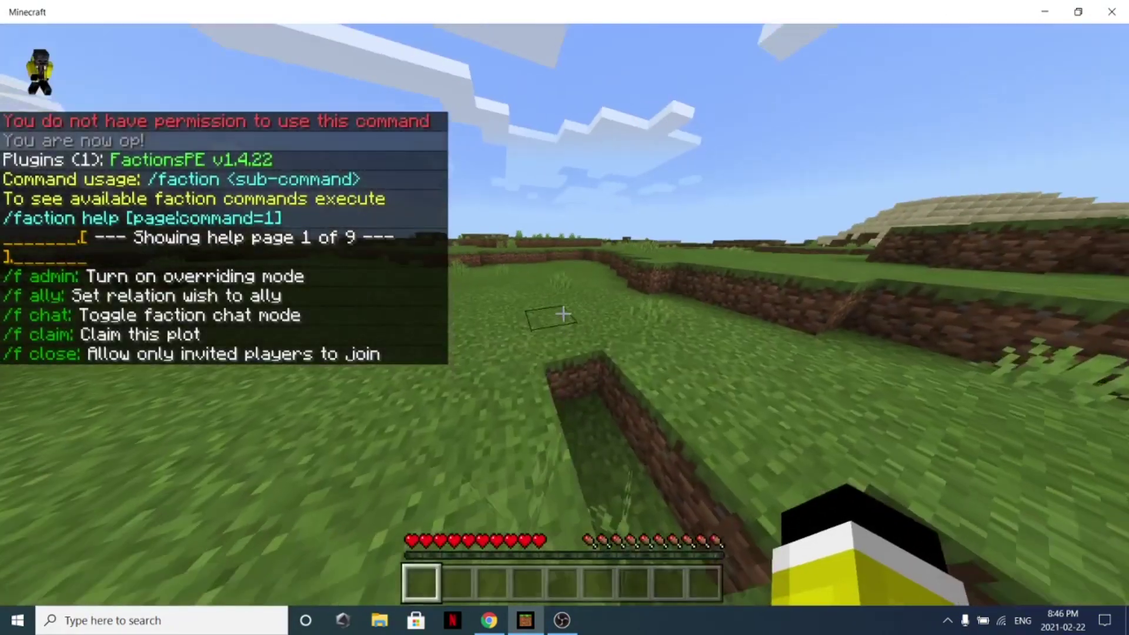
# Create a faction named 'Test' with /f create Test
pyautogui.press('/')
pyautogui.write('s creat')
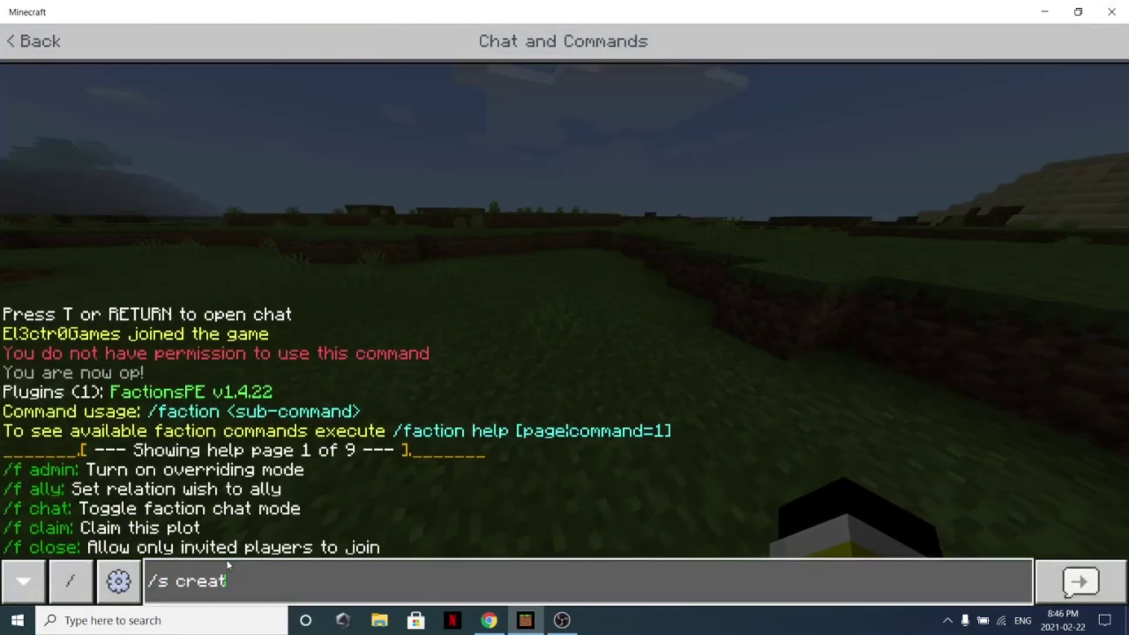
pyautogui.press('BackSpace')
pyautogui.press('BackSpace')
pyautogui.press('BackSpace')
pyautogui.press('BackSpace')
pyautogui.press('BackSpace')
pyautogui.press('BackSpace')
pyautogui.press('BackSpace')
pyautogui.write('f ')
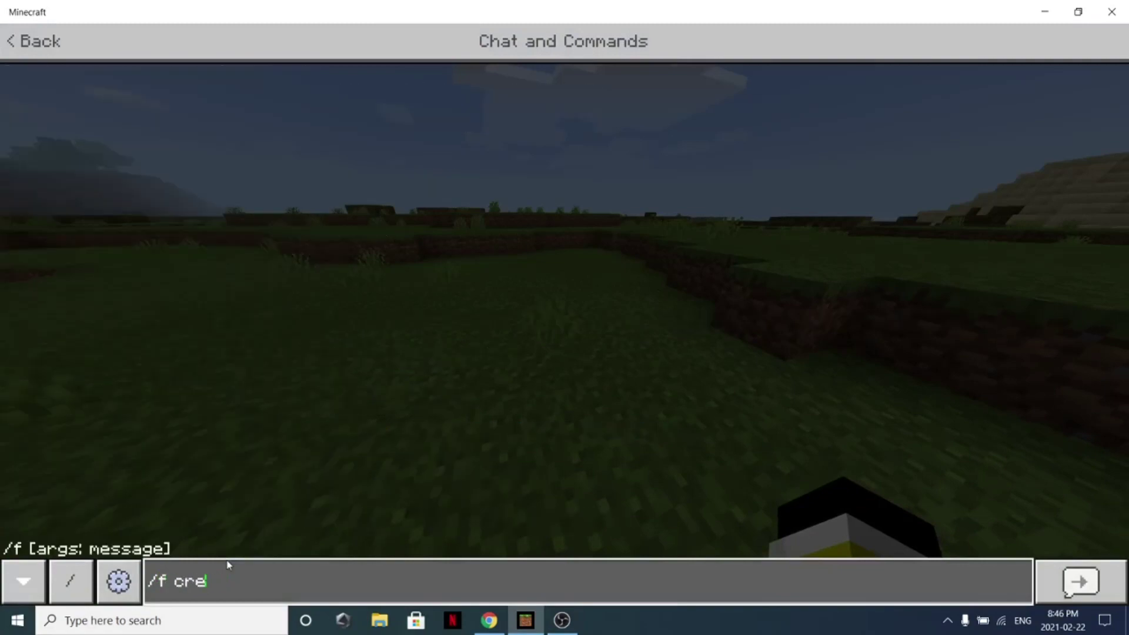
pyautogui.write('create Test')
pyautogui.press('Return')
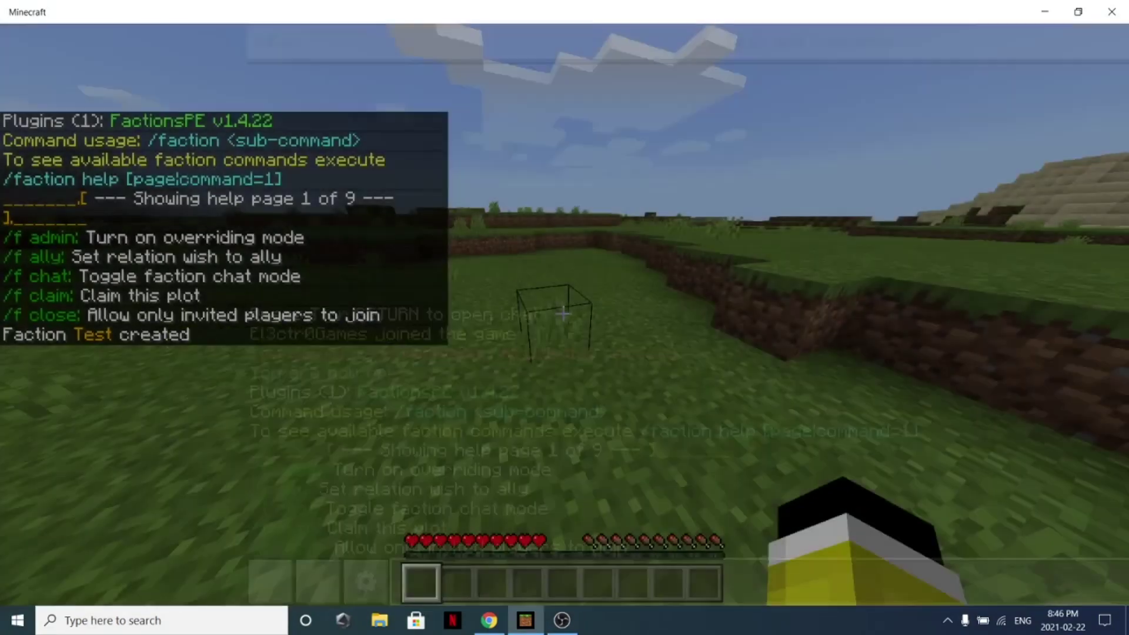
# Close chat, switch to third-person view with F5, and walk onto the terraced grass
pyautogui.press('t')
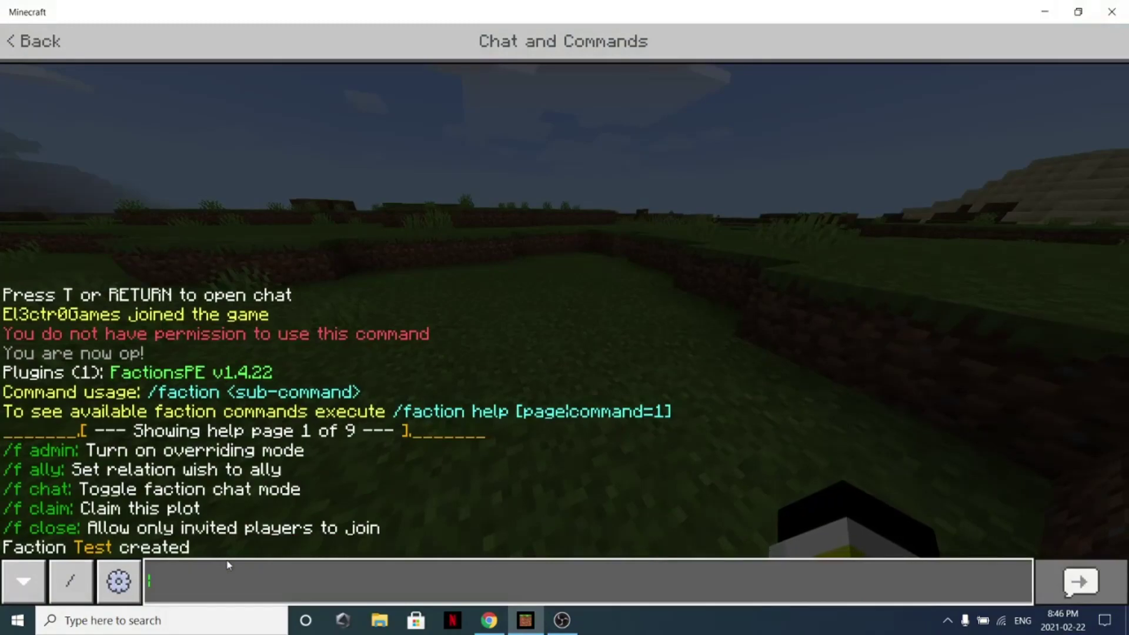
pyautogui.press('Escape')
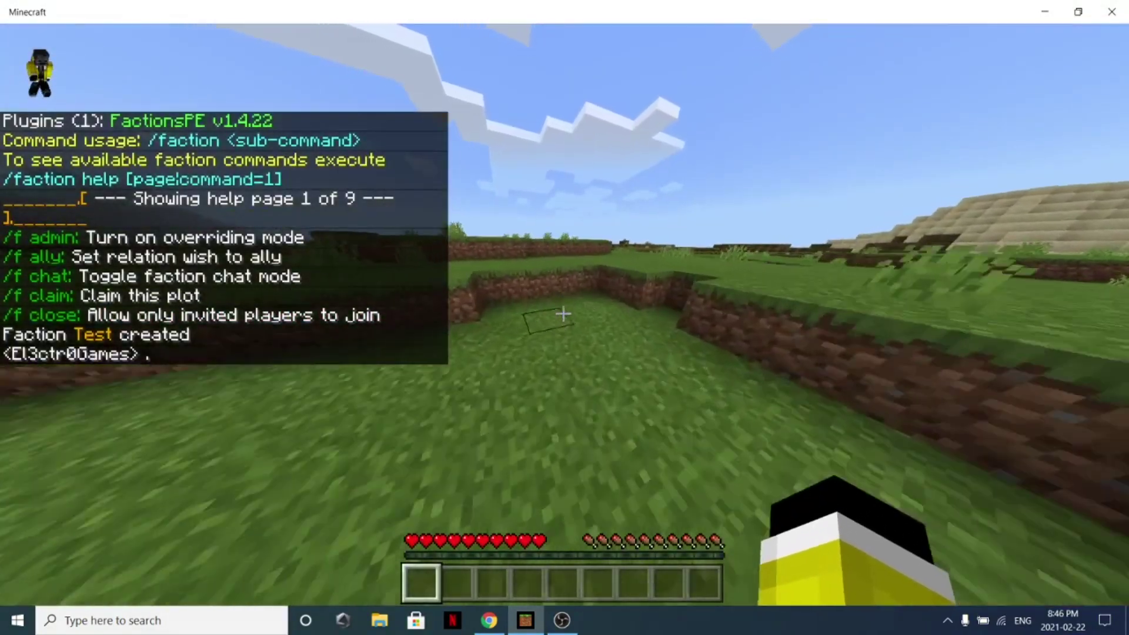
pyautogui.press('F5')
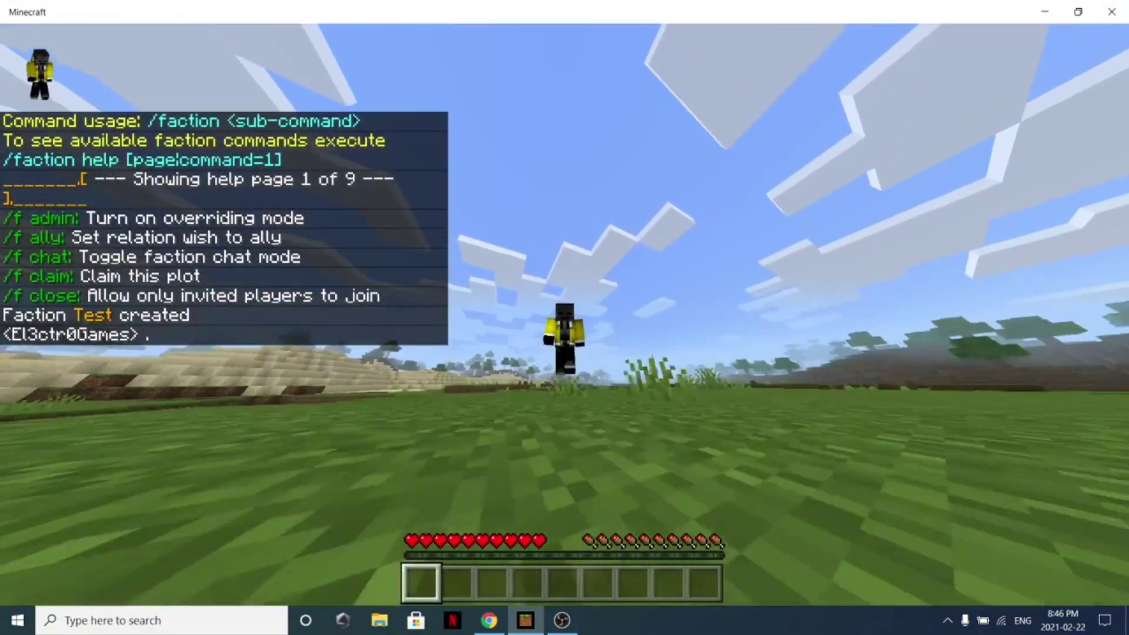
pyautogui.press('w')
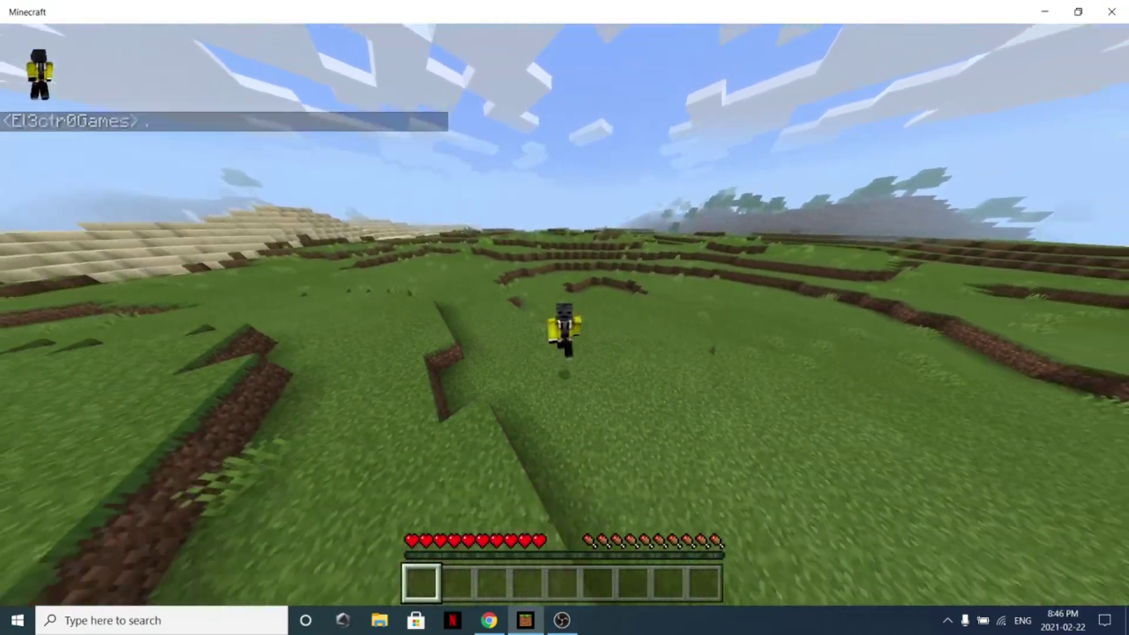
pyautogui.press('w')
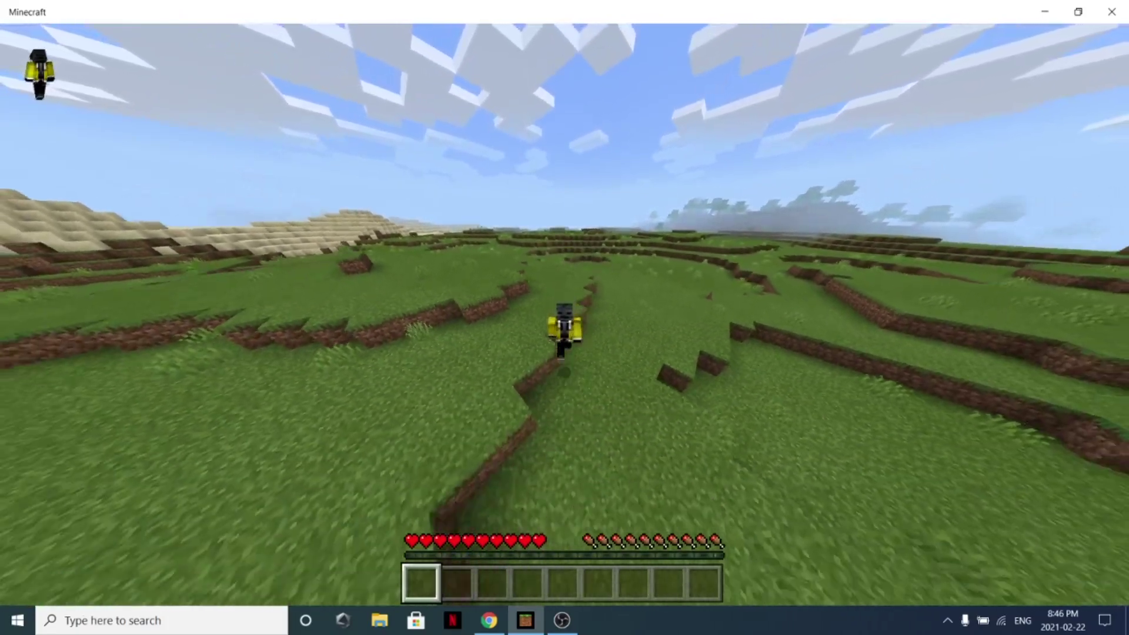
pyautogui.press('w')
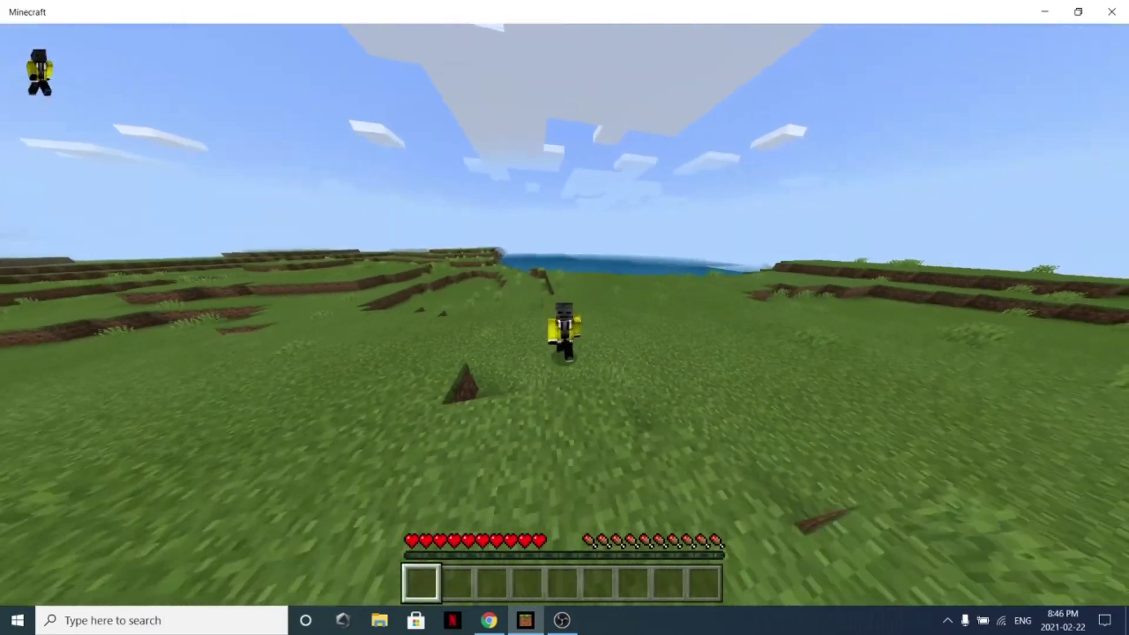
pyautogui.press('w')
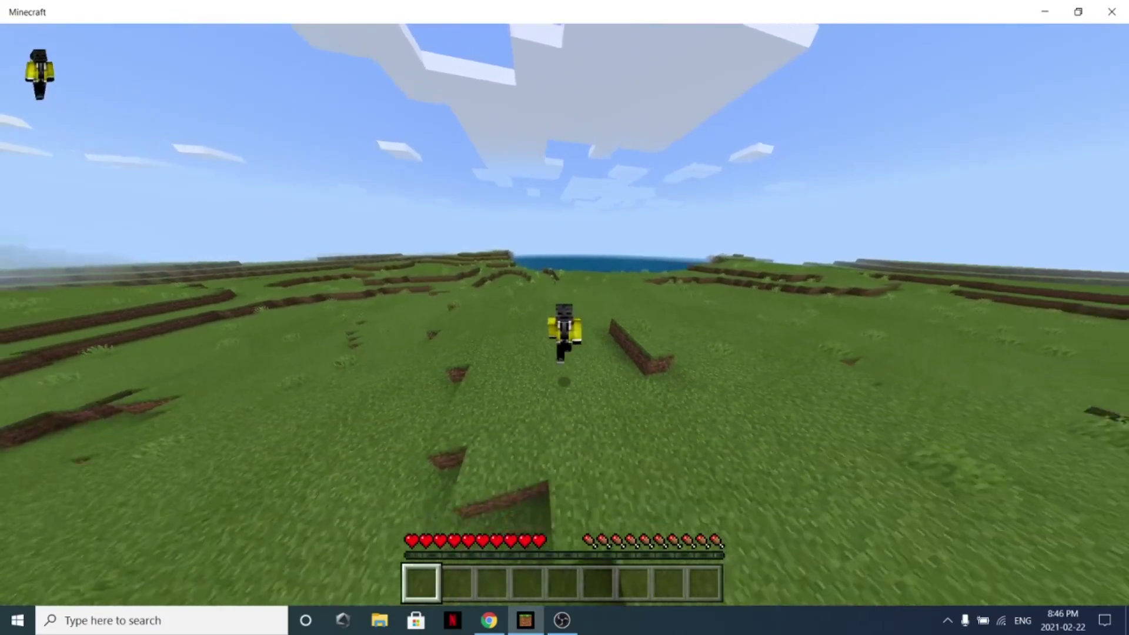
pyautogui.press('w')
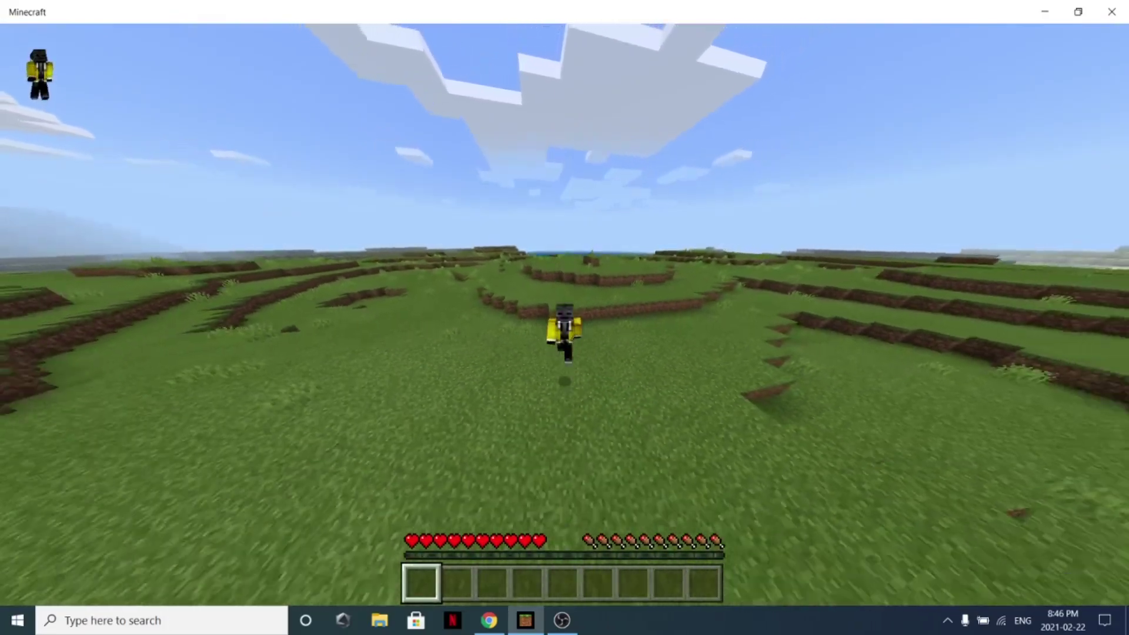
pyautogui.press('w')
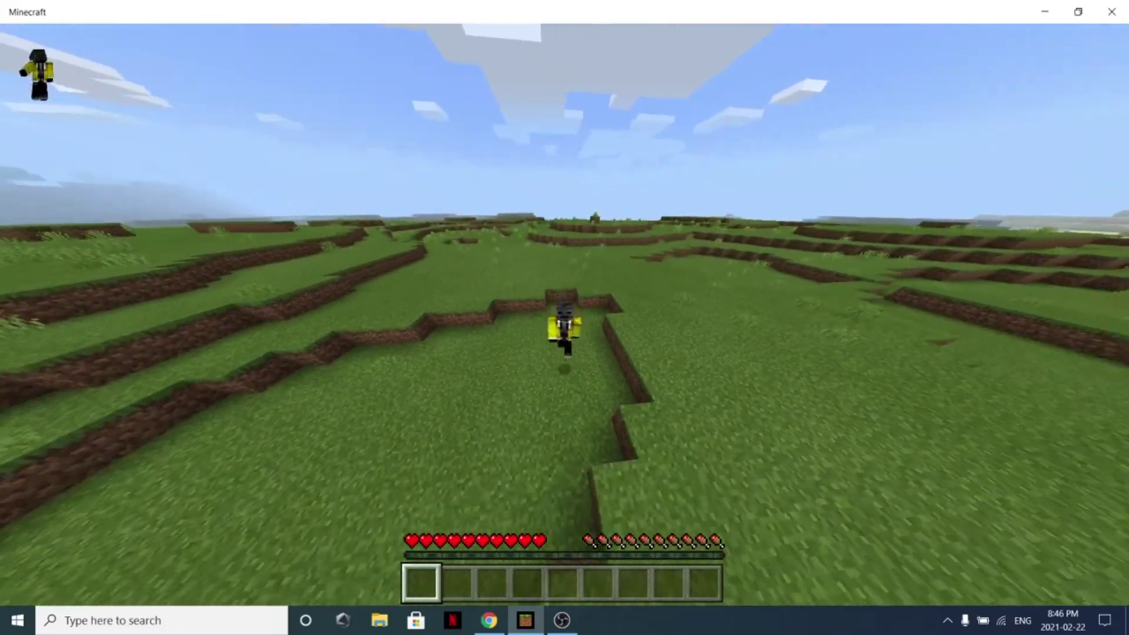
pyautogui.press('w')
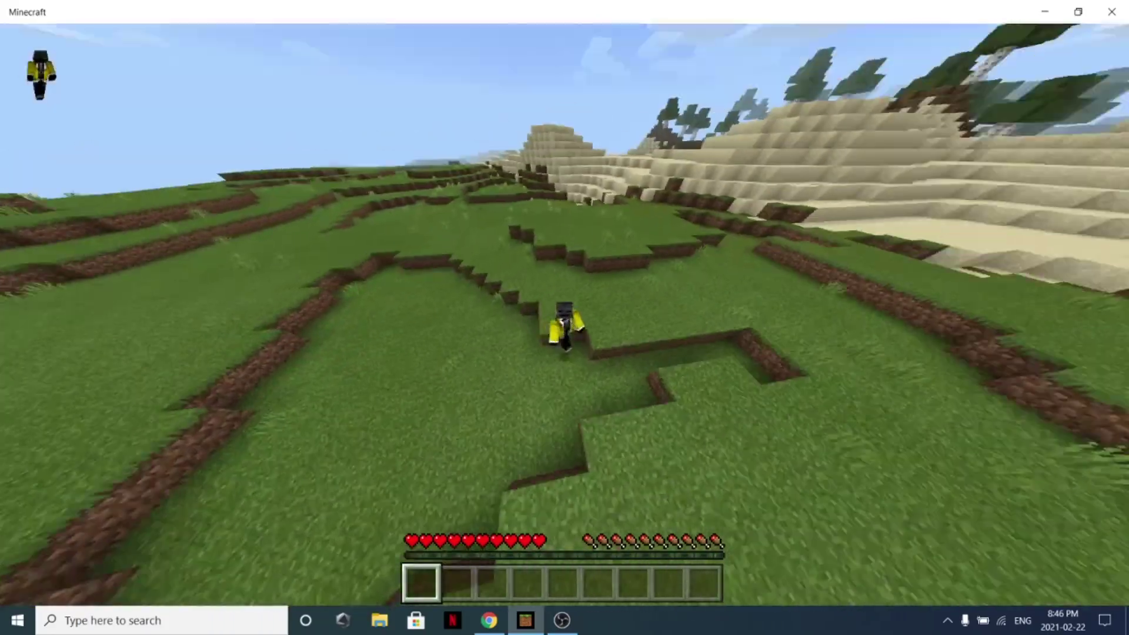